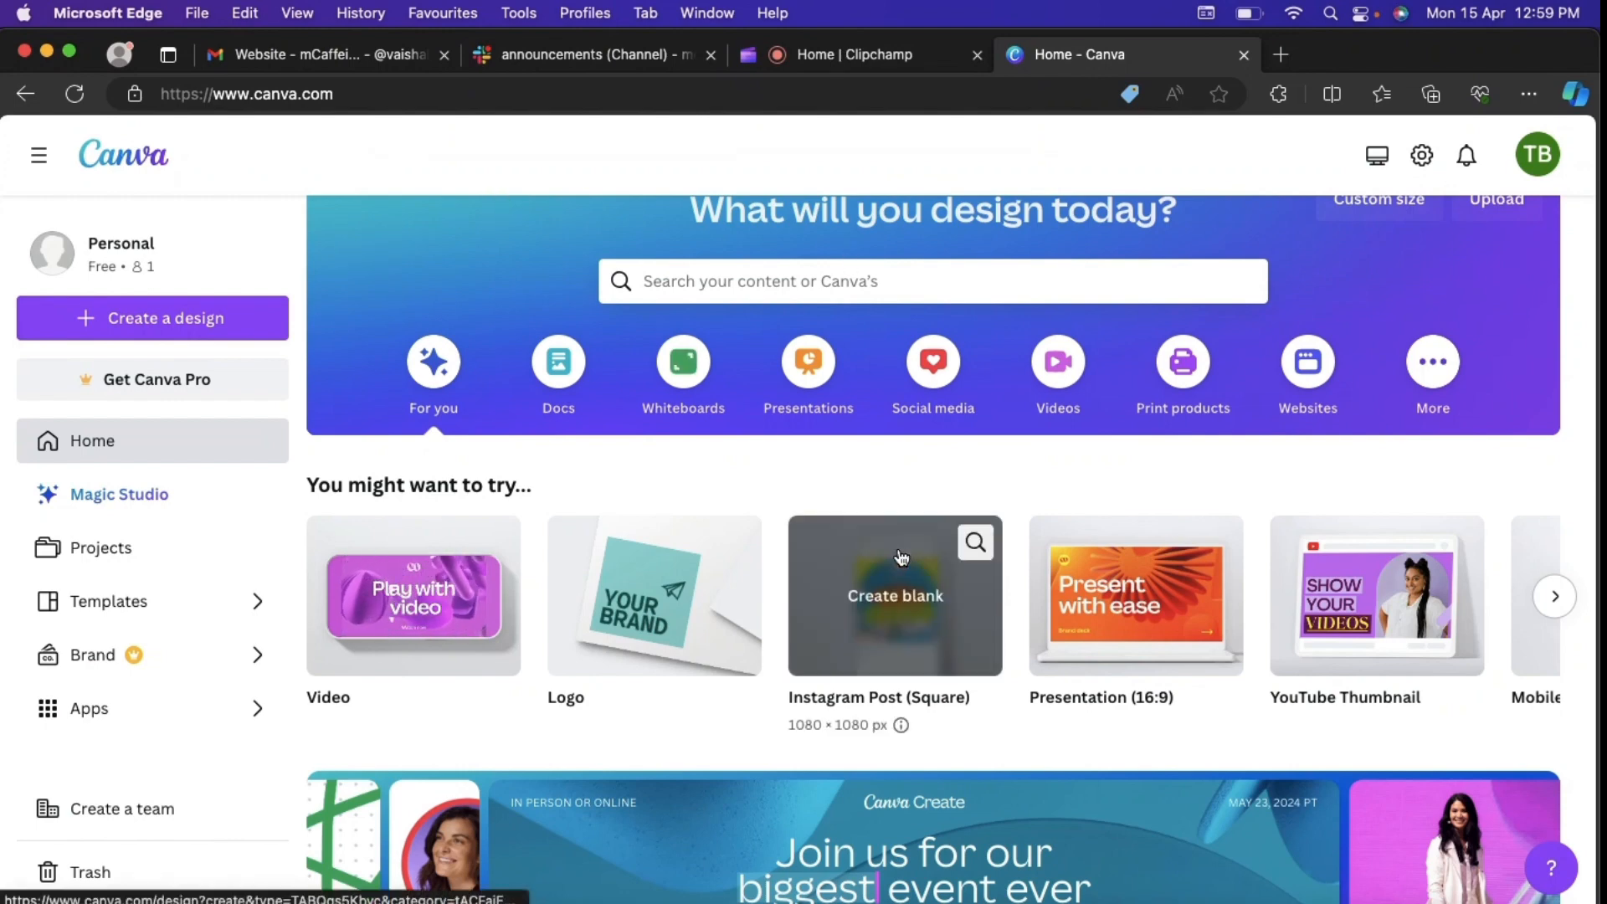
# Step: Search the templates for "youtube shorts" and open the YouTube Shorts 1080 × 1920 px category
pyautogui.click(761, 290)
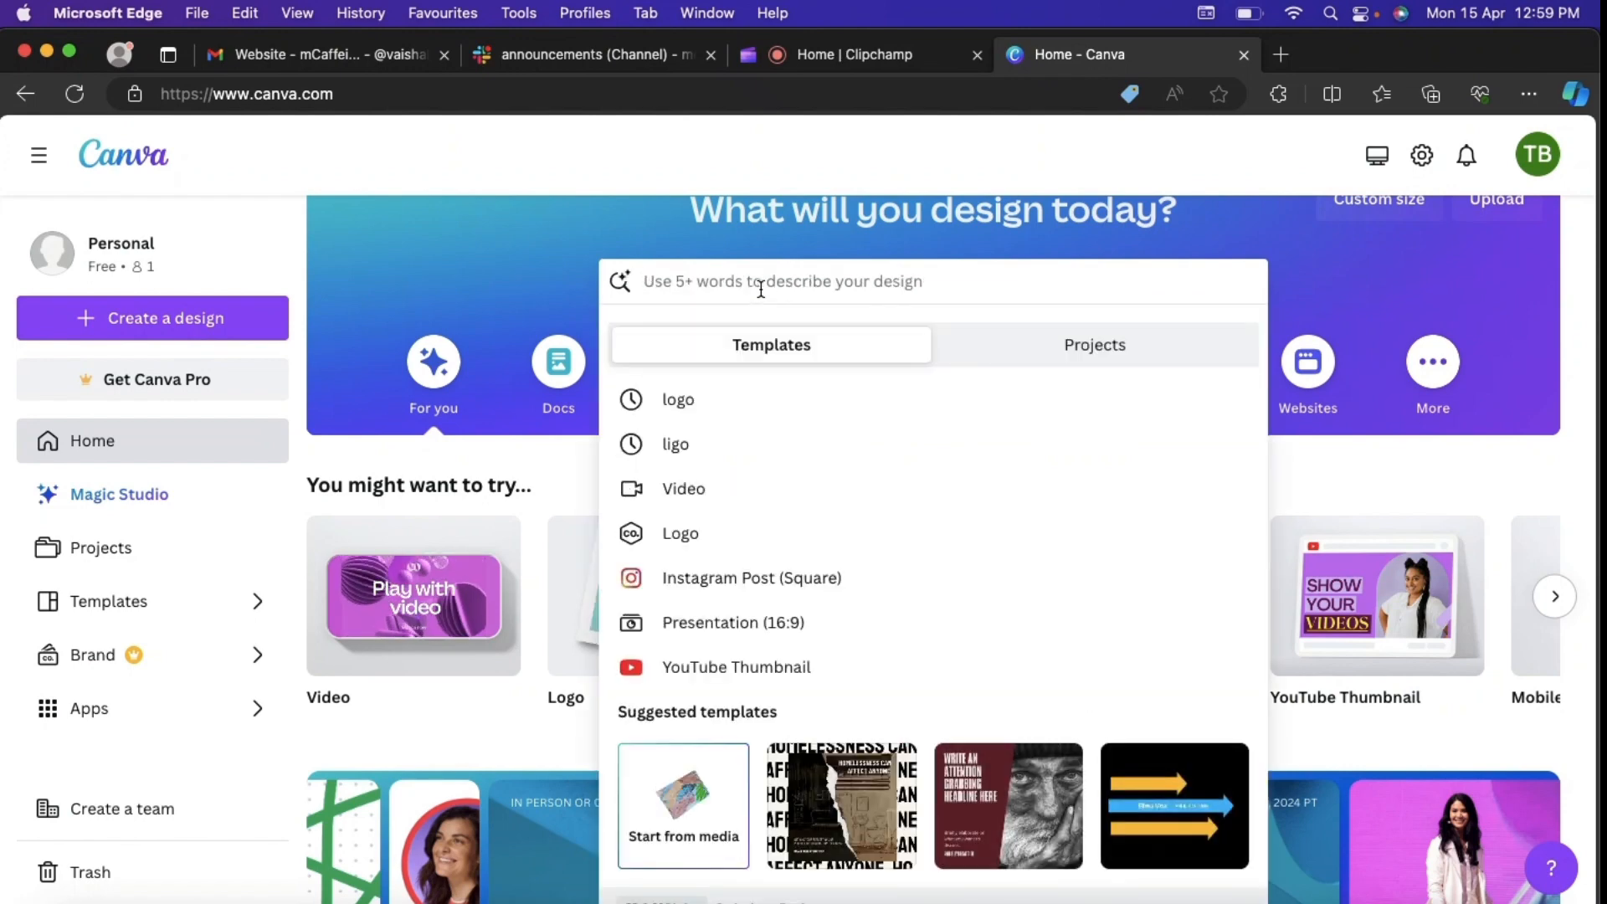
pyautogui.write('you')
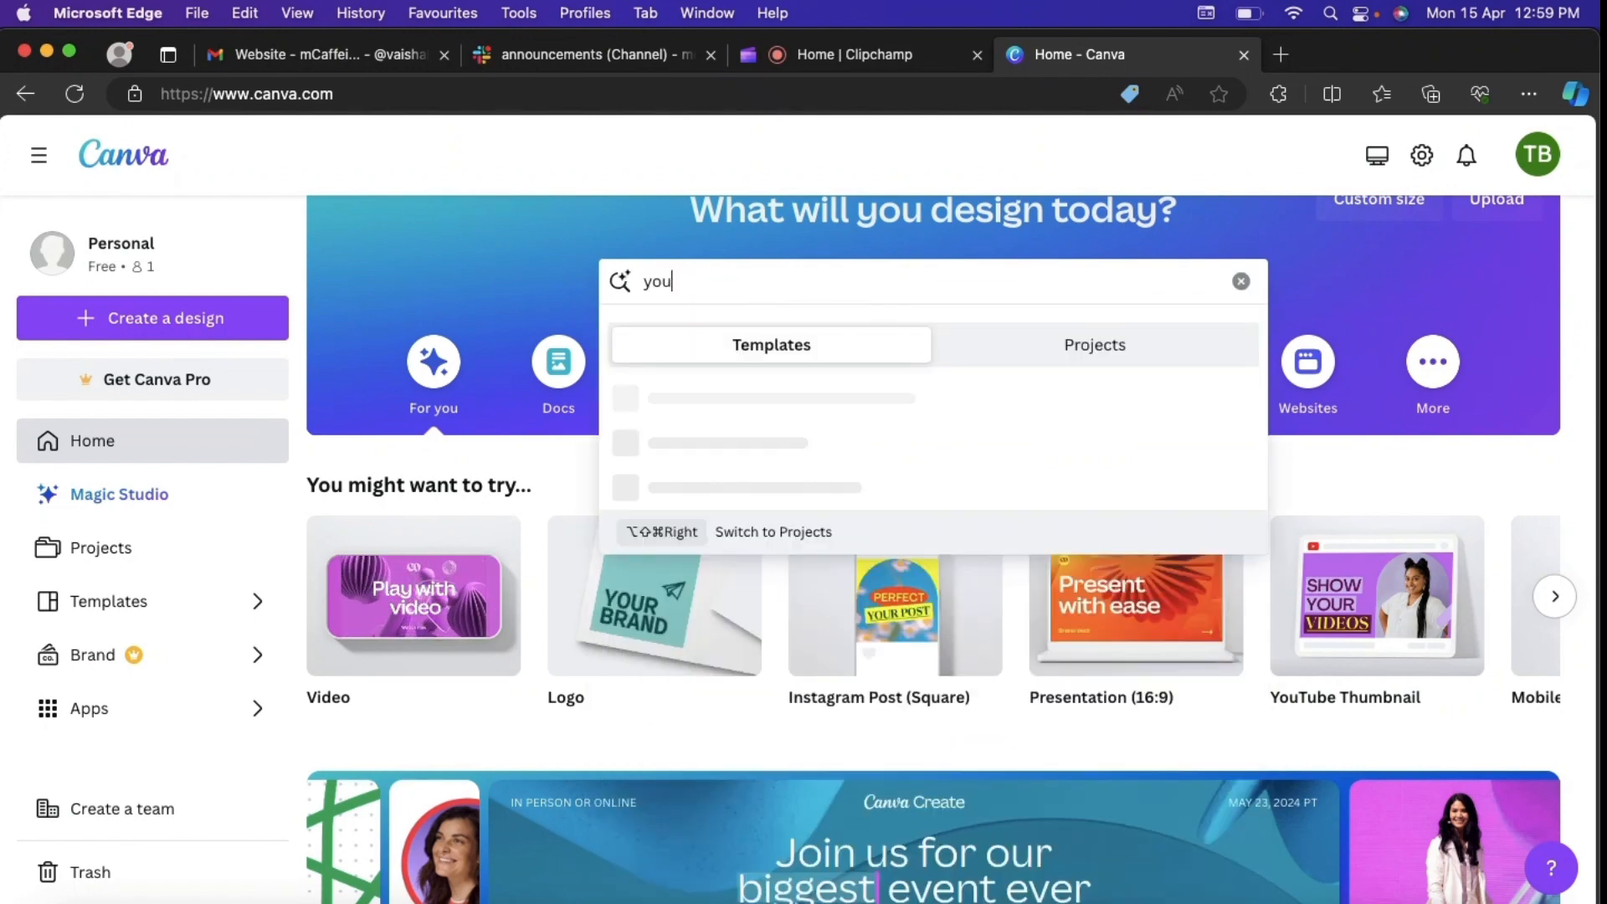
pyautogui.write('tube shorts')
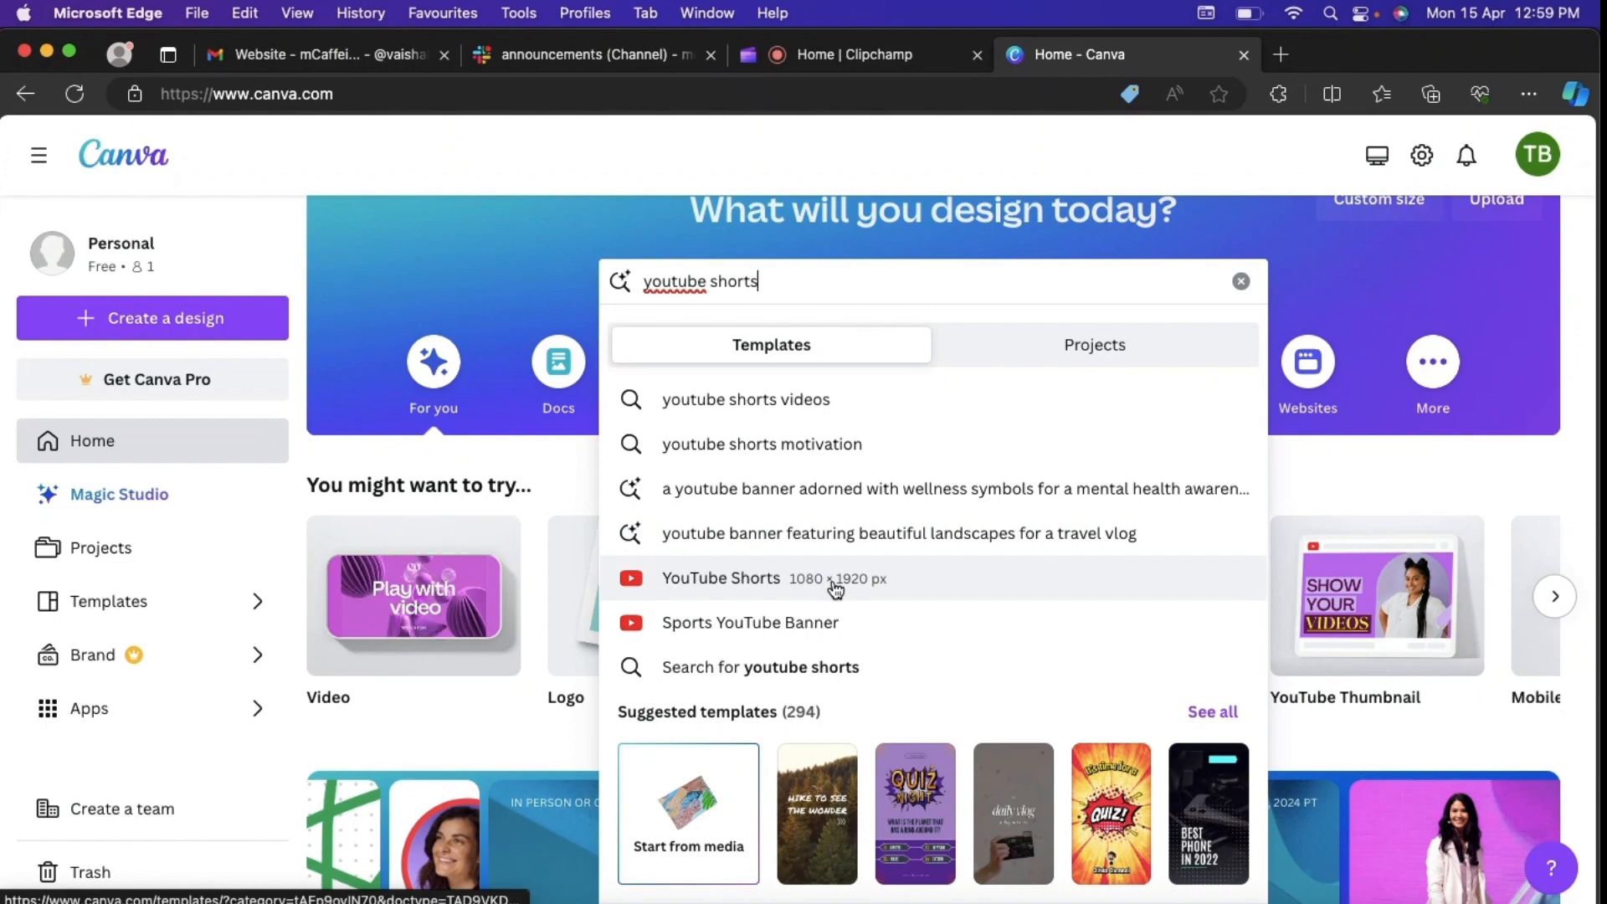
pyautogui.click(912, 590)
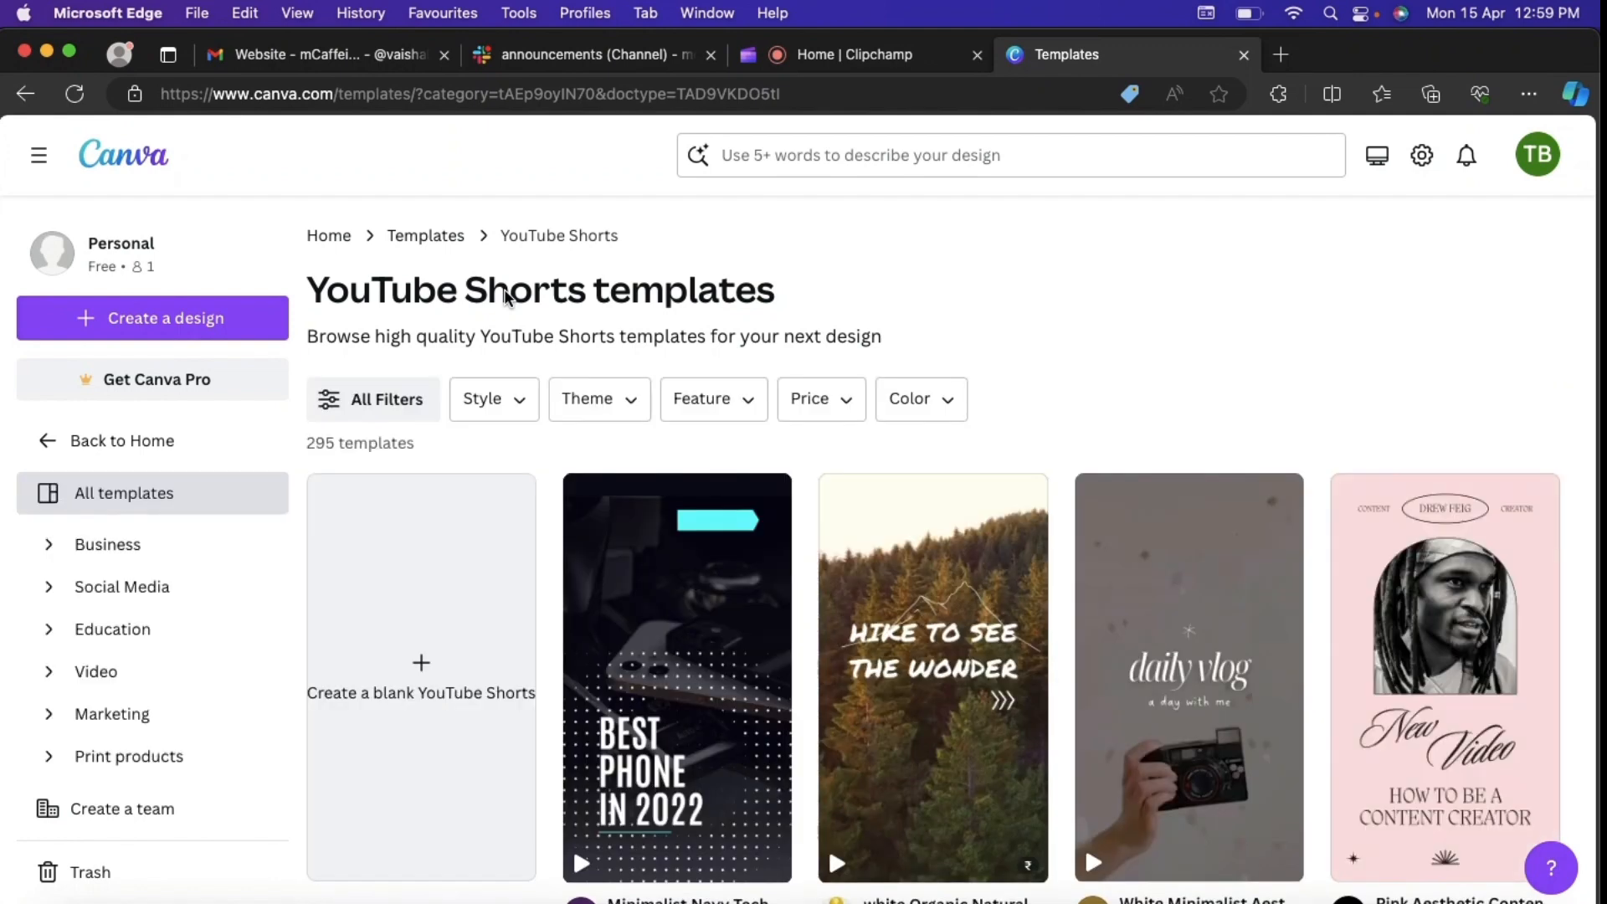
# Step: Browse the YouTube Shorts templates to compare the available designs
pyautogui.moveTo(904, 539)
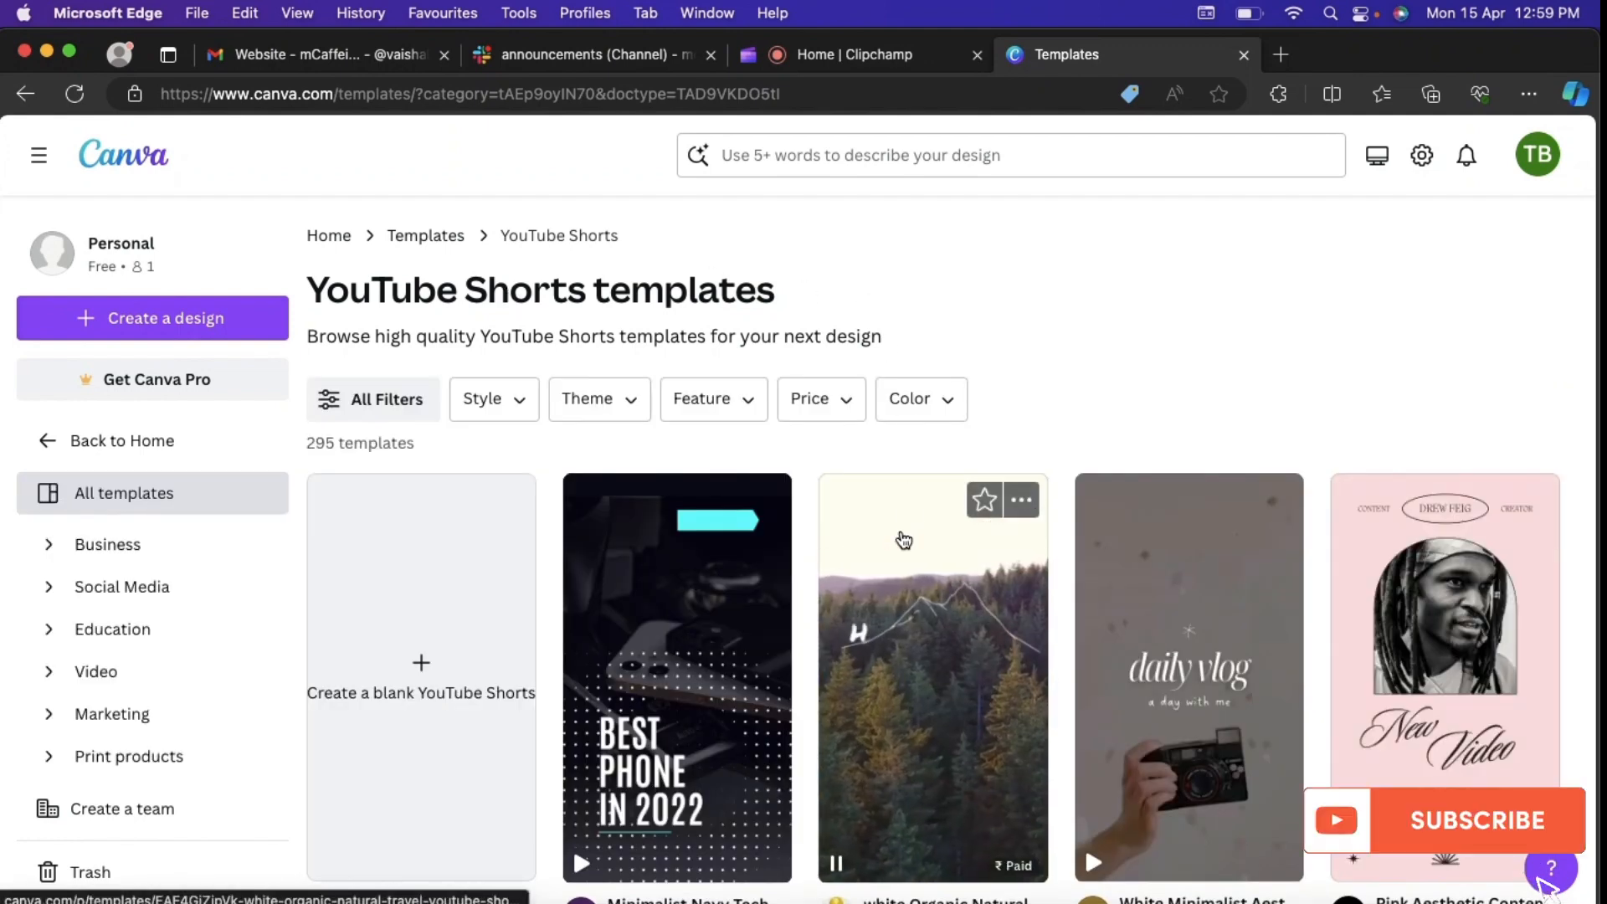
pyautogui.scroll(-3, 1052, 352)
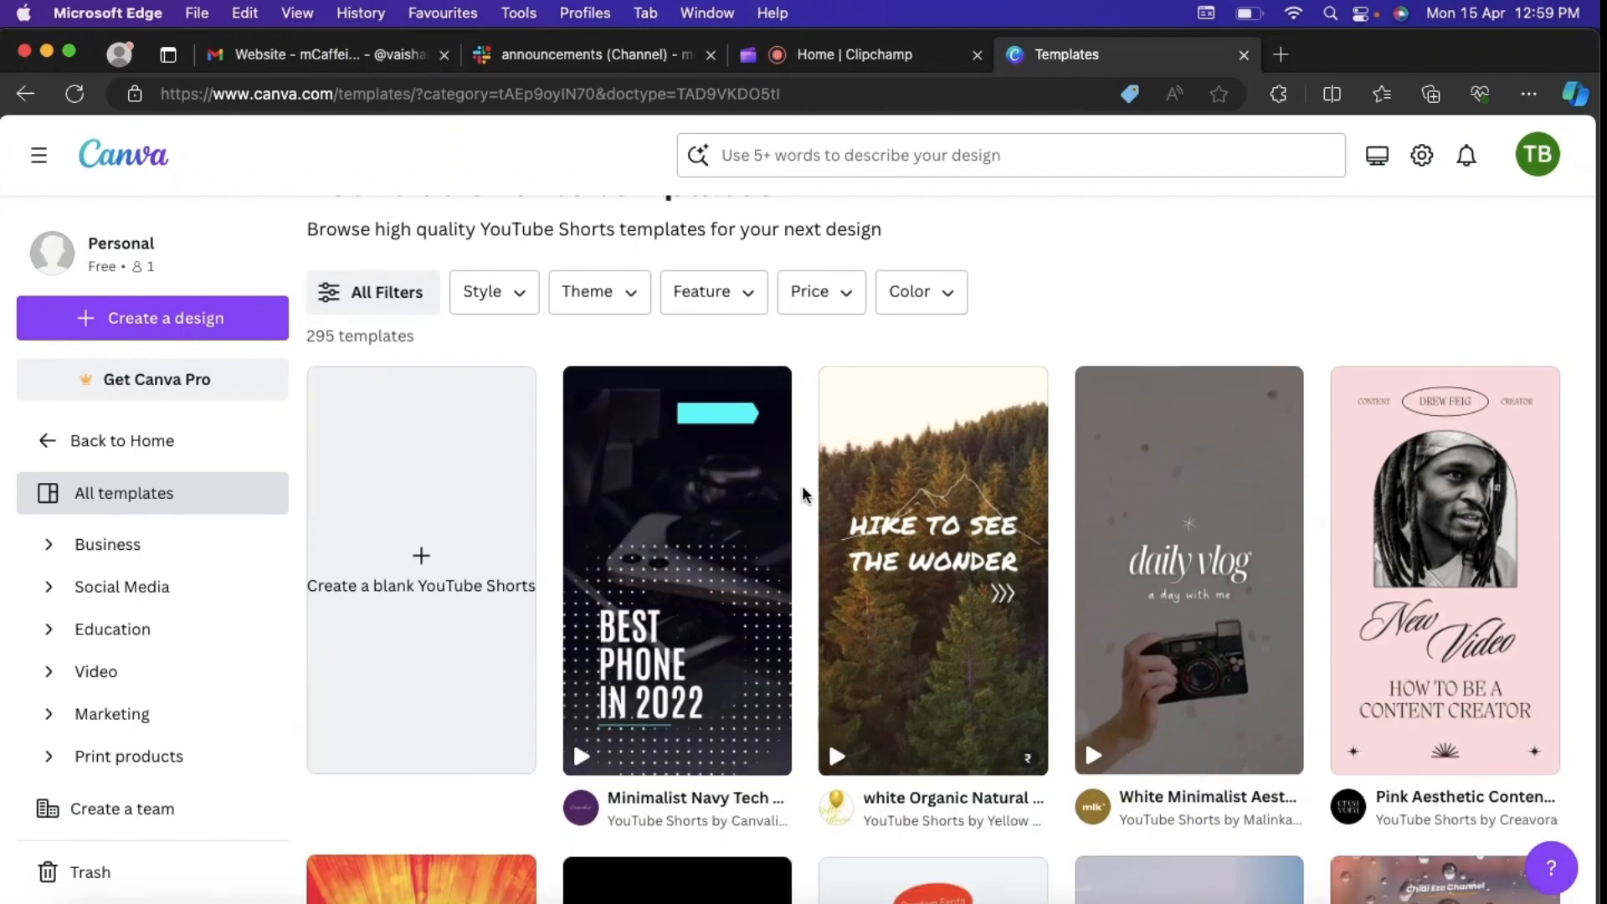
pyautogui.scroll(-3, 801, 488)
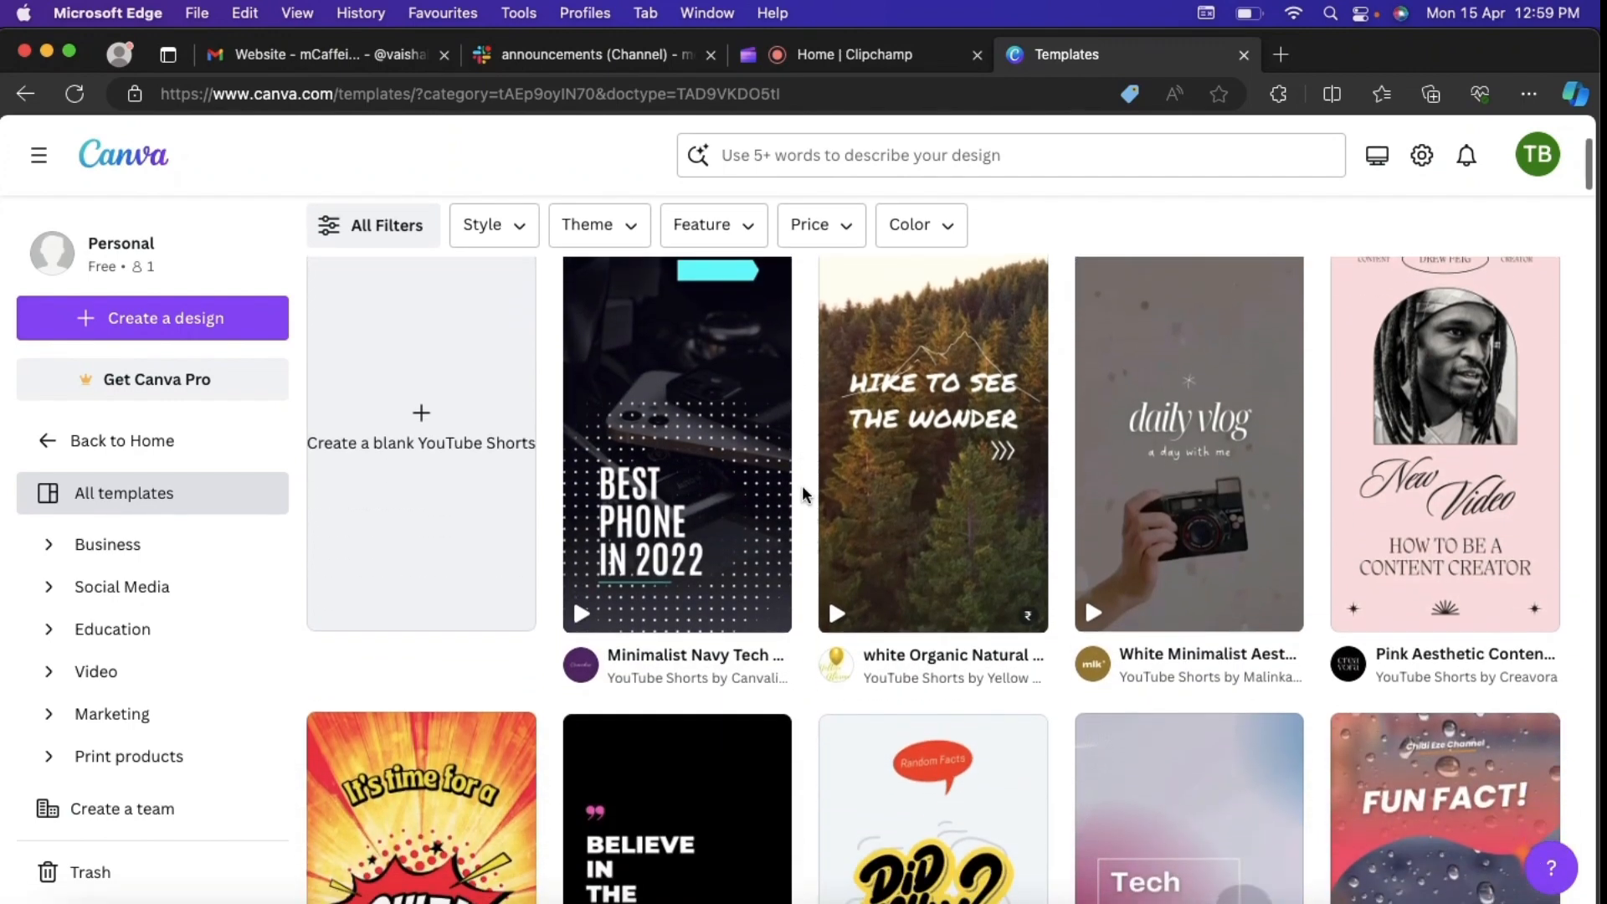
pyautogui.scroll(-8, 802, 488)
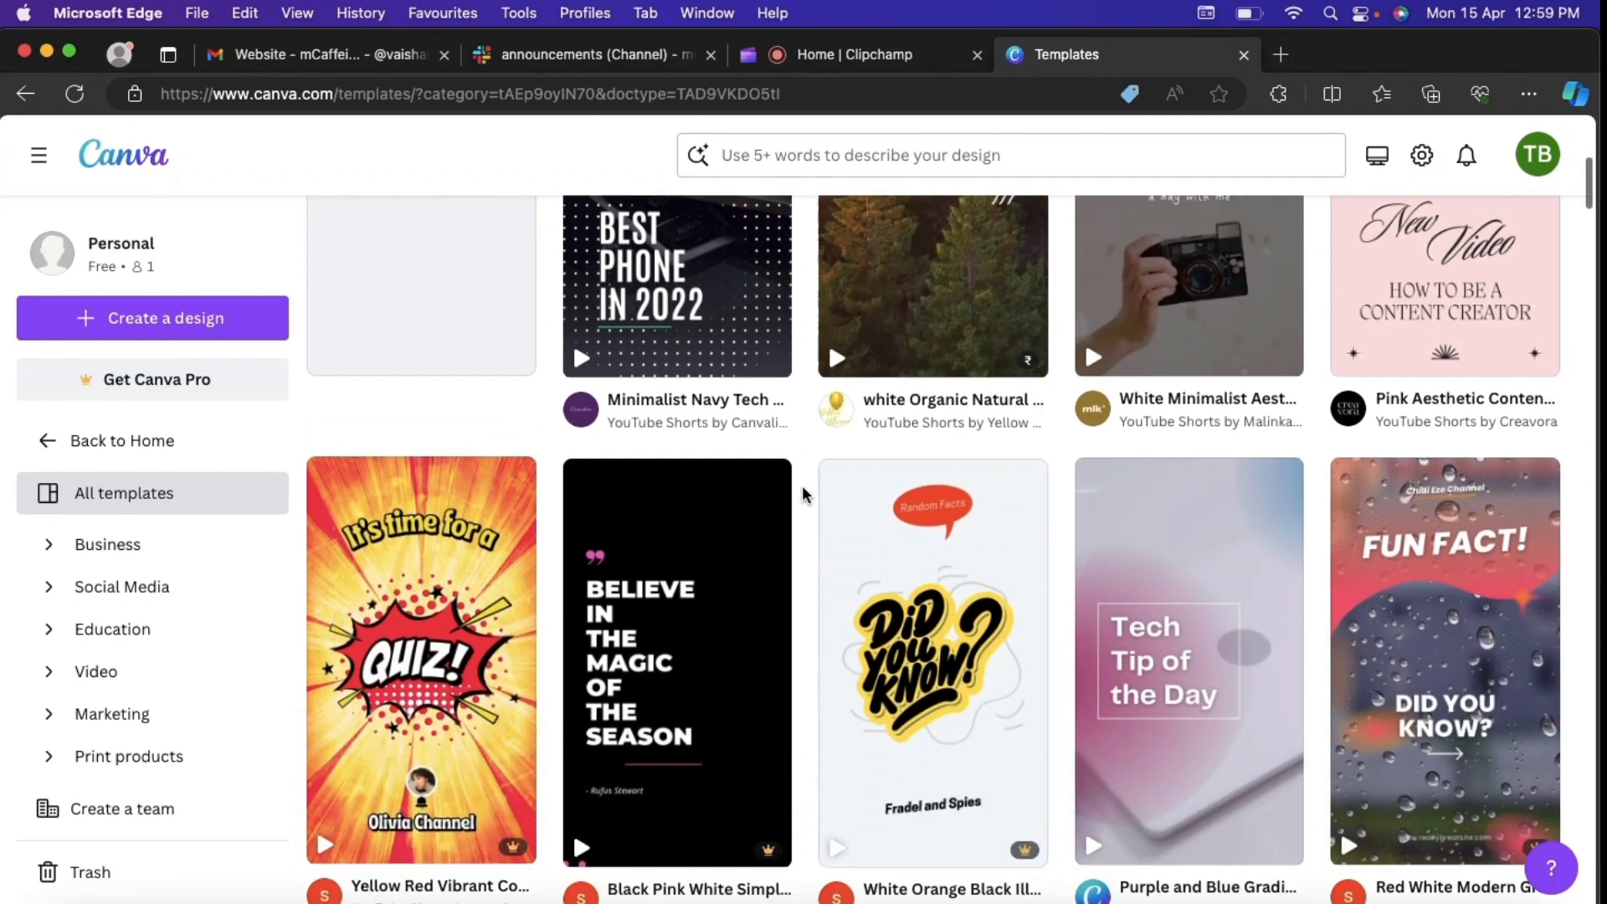
pyautogui.scroll(-1, 802, 489)
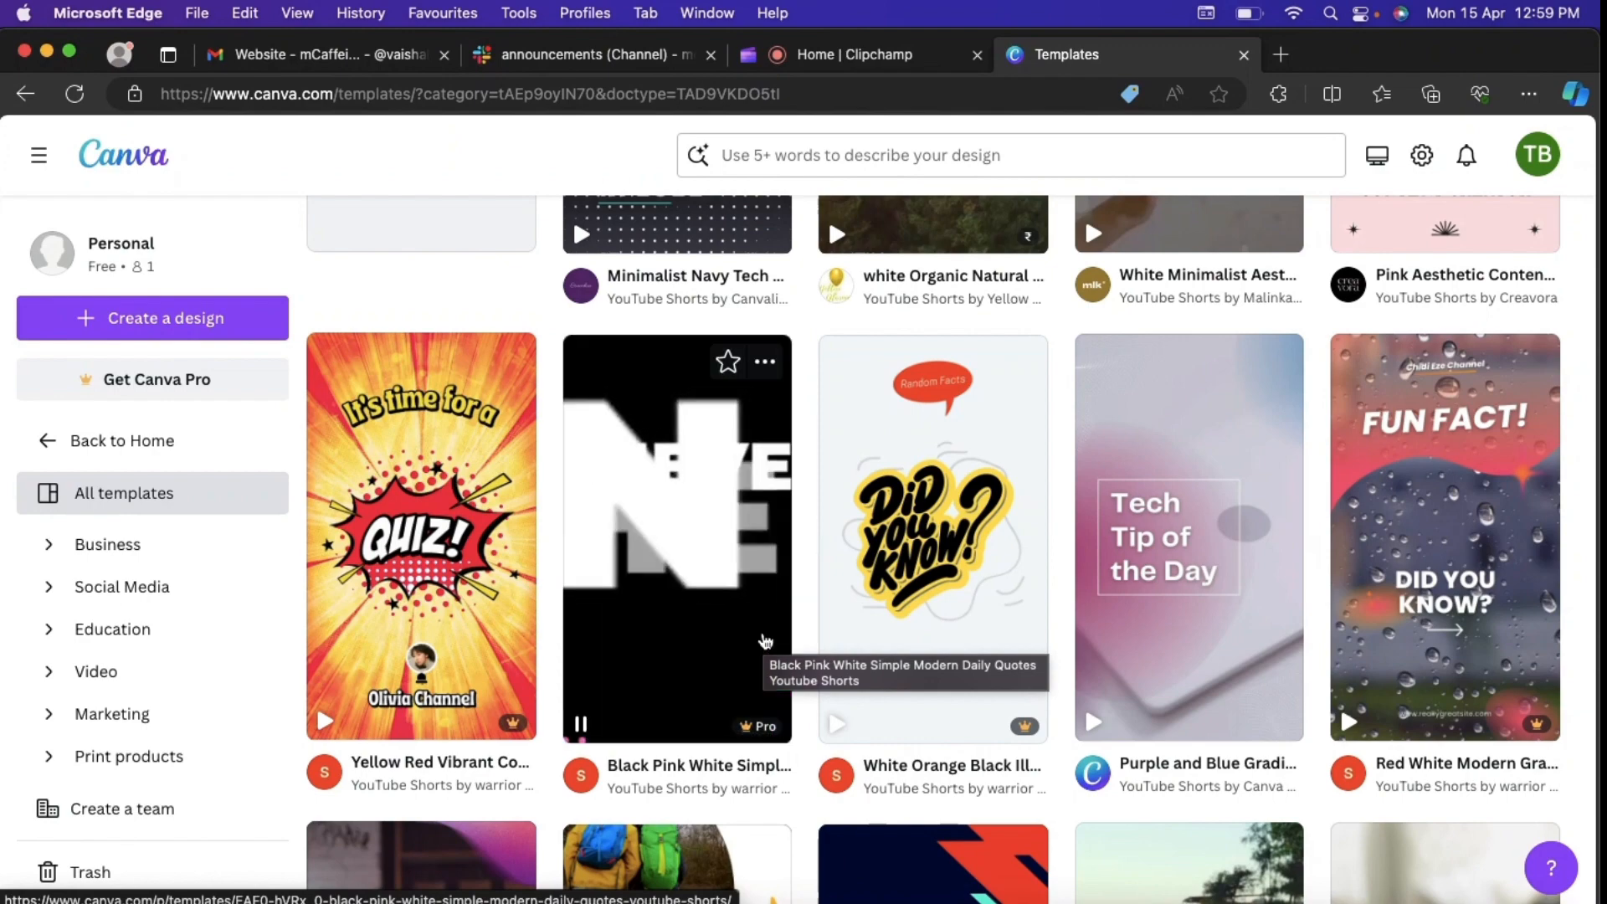
pyautogui.scroll(-5, 960, 554)
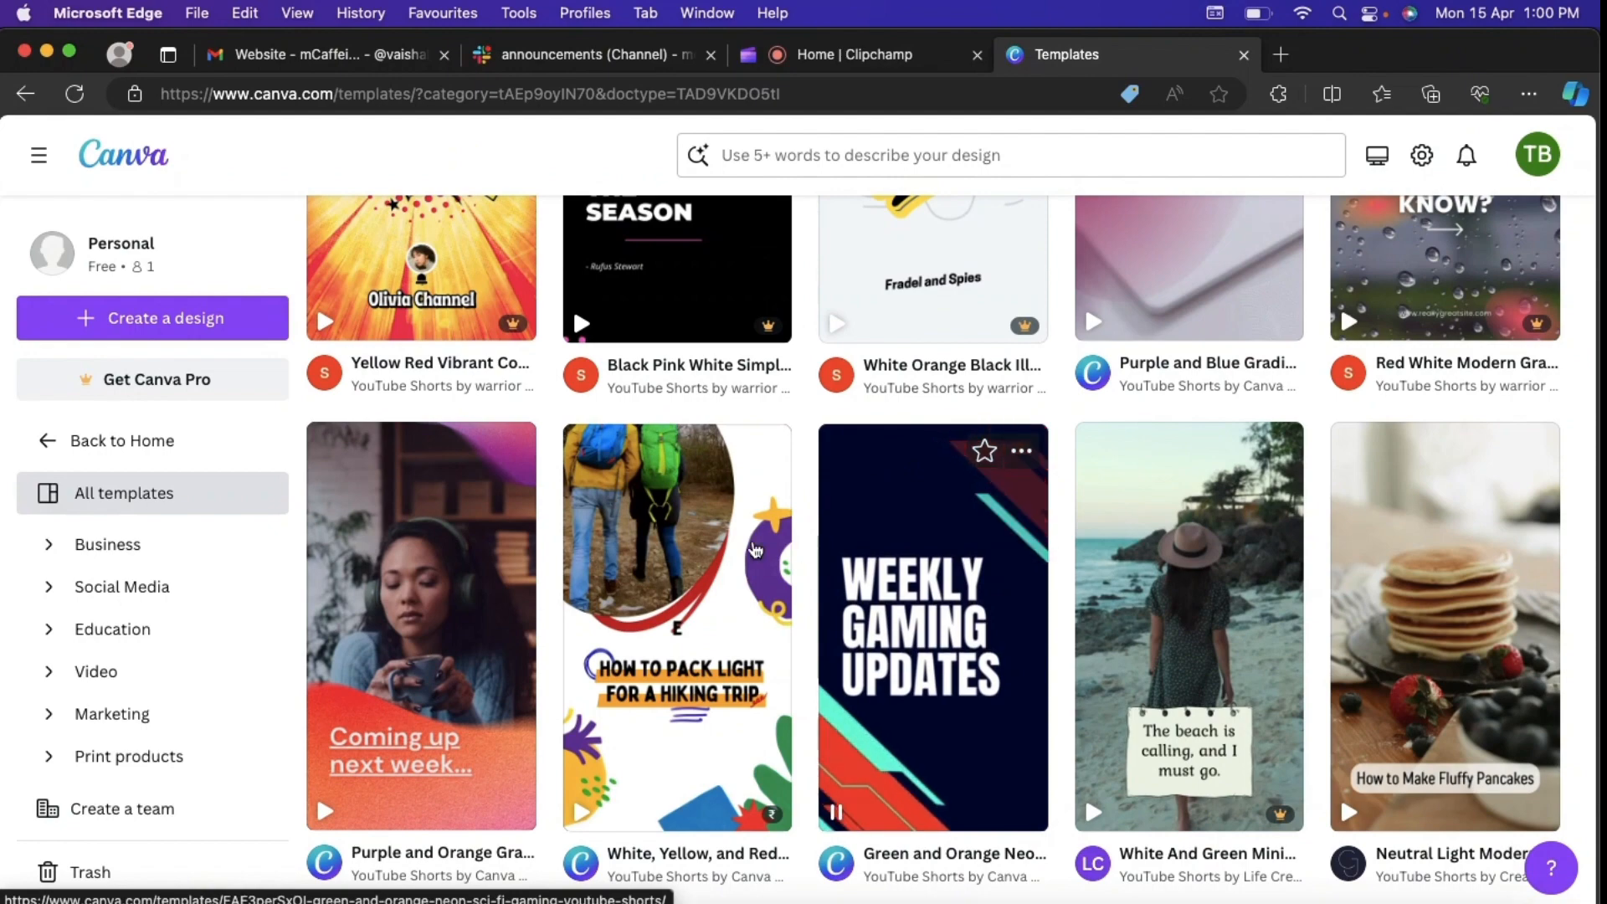
pyautogui.scroll(-1, 701, 551)
pyautogui.scroll(6, 701, 550)
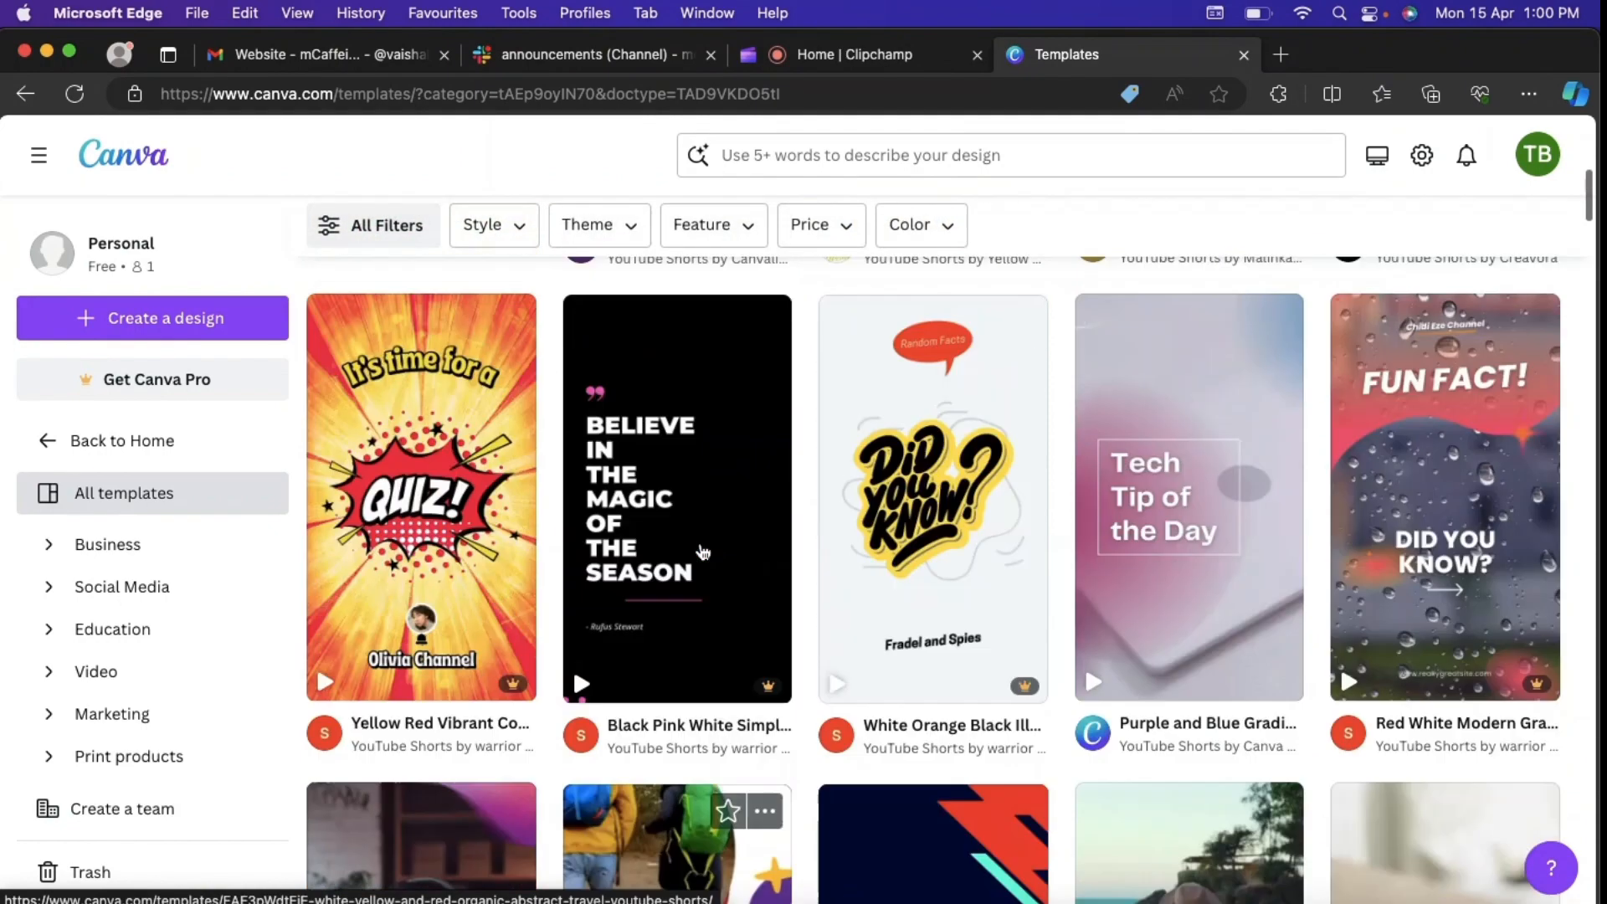
pyautogui.scroll(2, 730, 402)
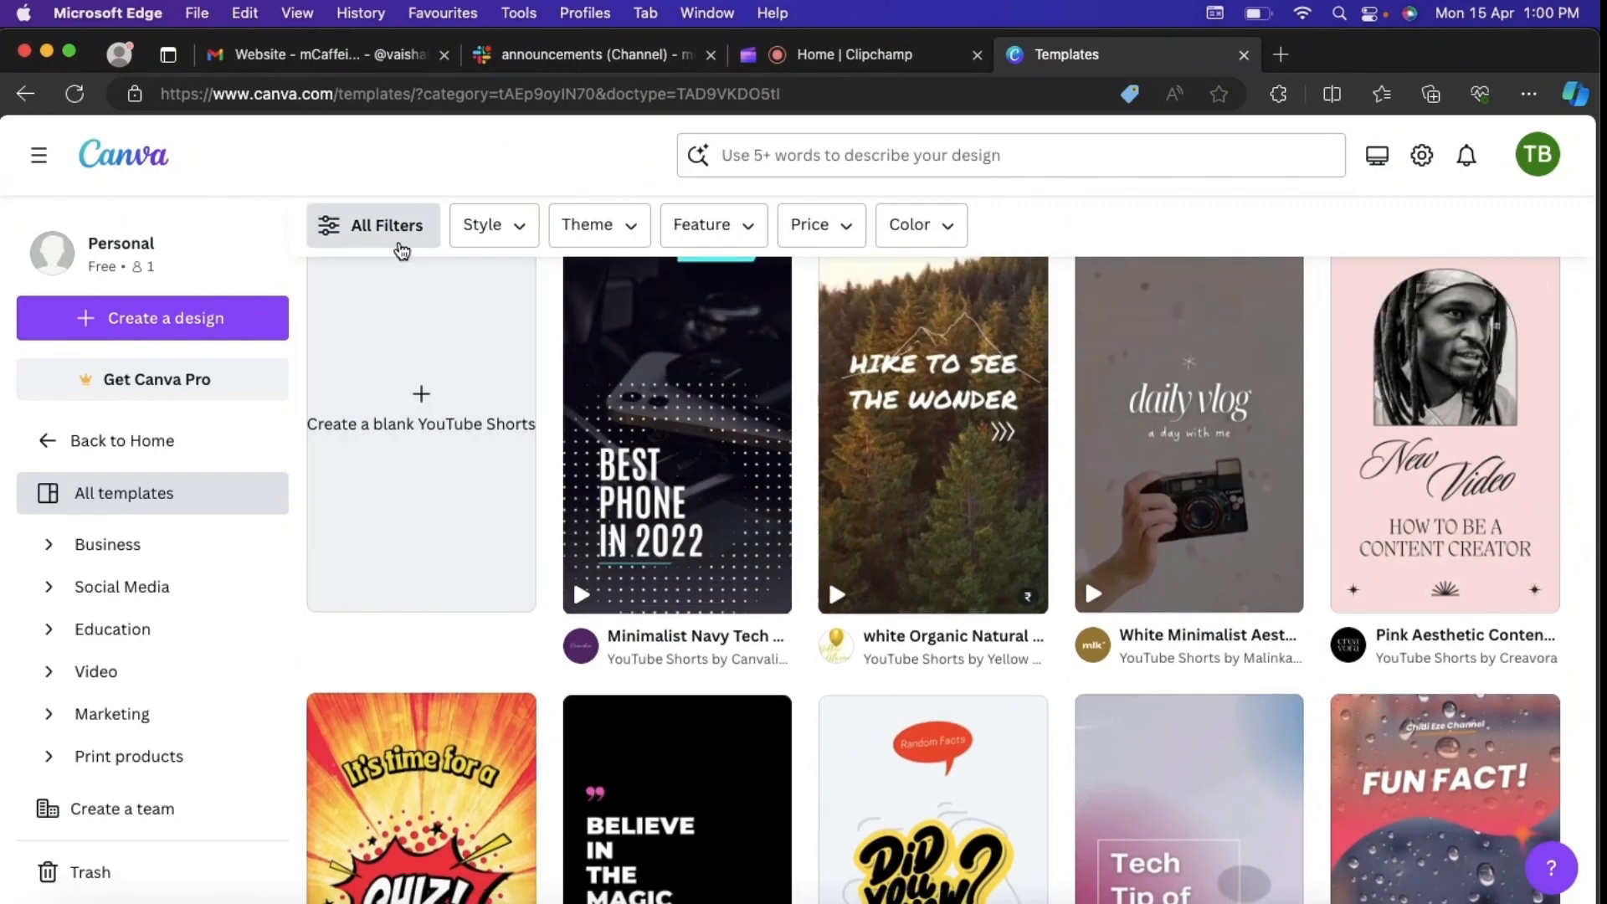
# Step: Review the template filter options for style, theme and feature, and close them without applying any
pyautogui.click(381, 240)
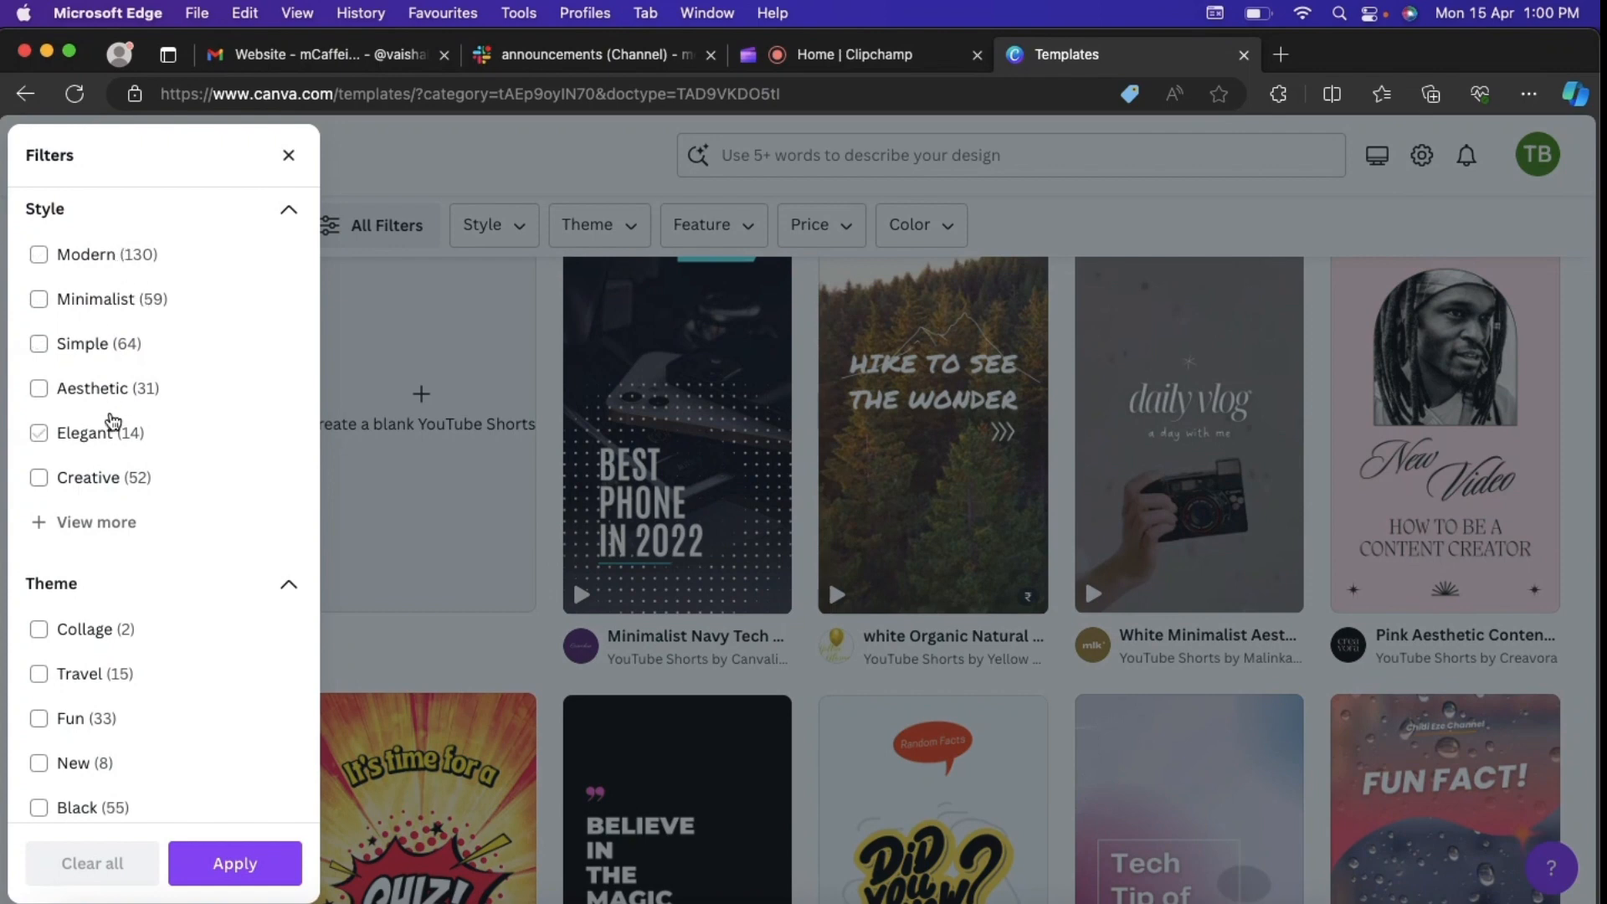
pyautogui.scroll(-1, 109, 650)
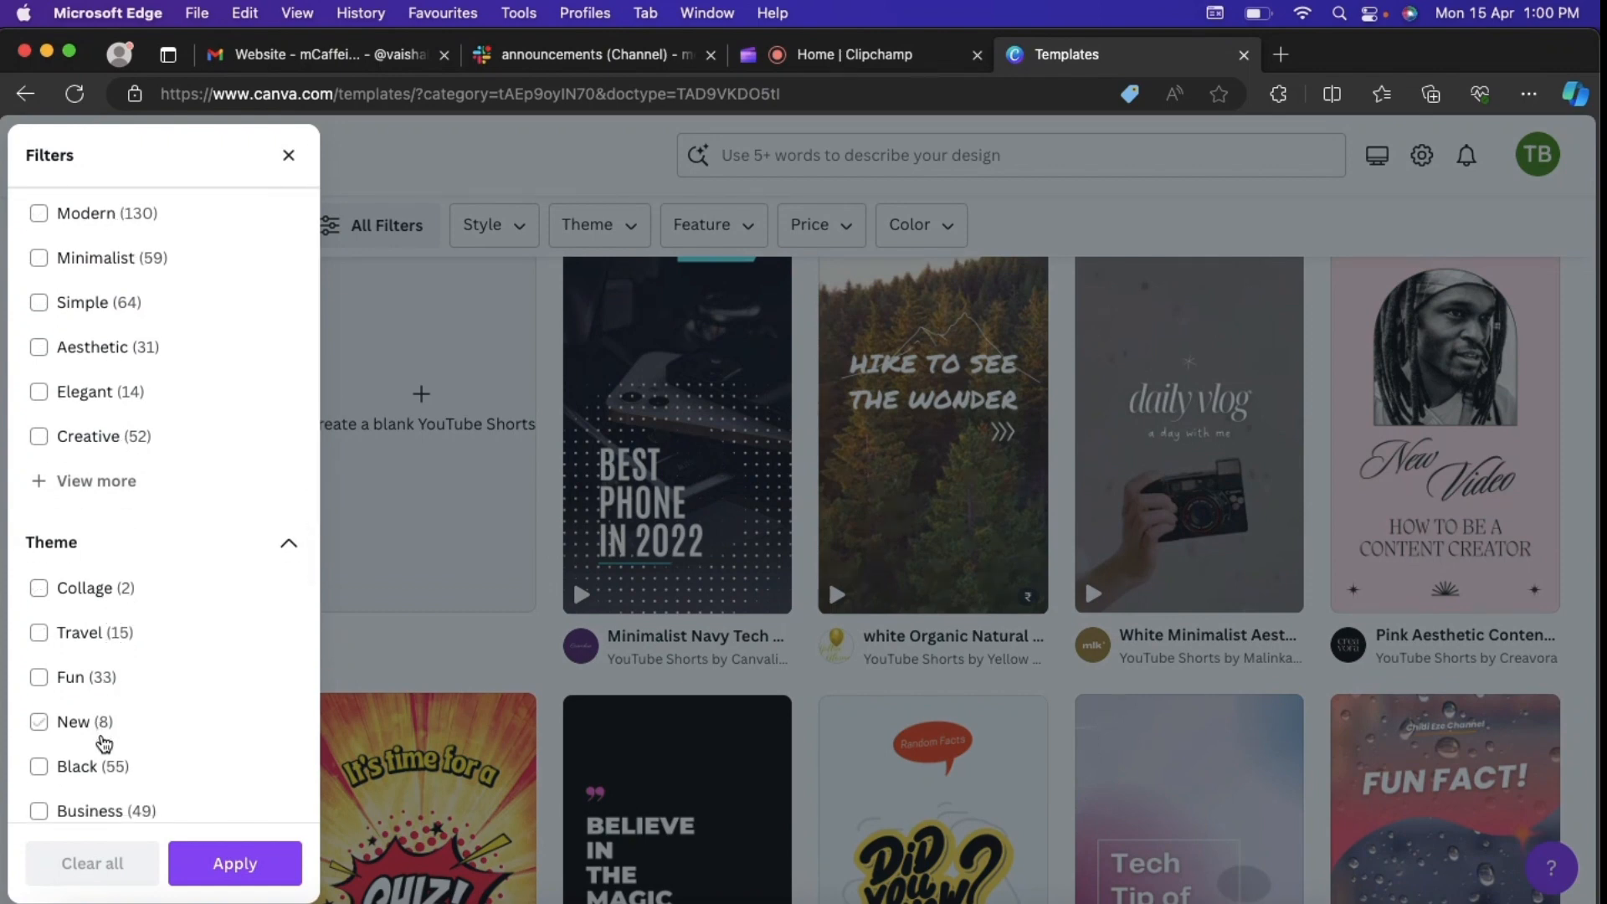
pyautogui.scroll(-2, 137, 703)
pyautogui.scroll(-6, 136, 703)
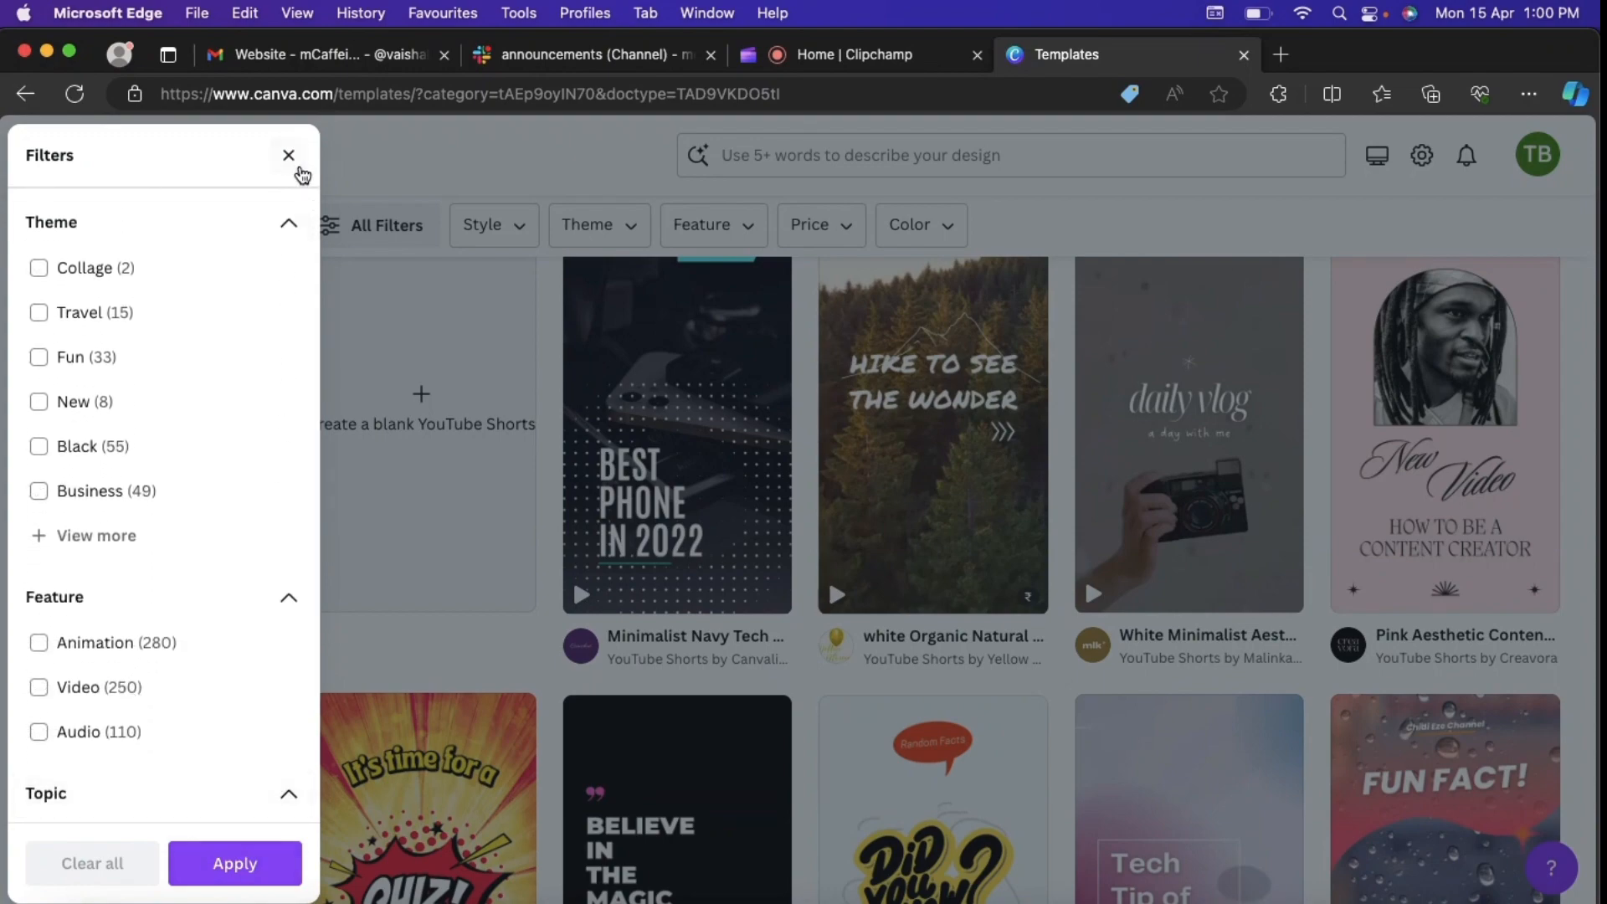
pyautogui.click(294, 165)
# Step: Find the Purple and Orange Gradient Music YouTube Shorts template and open it for customizing
pyautogui.scroll(-10, 550, 425)
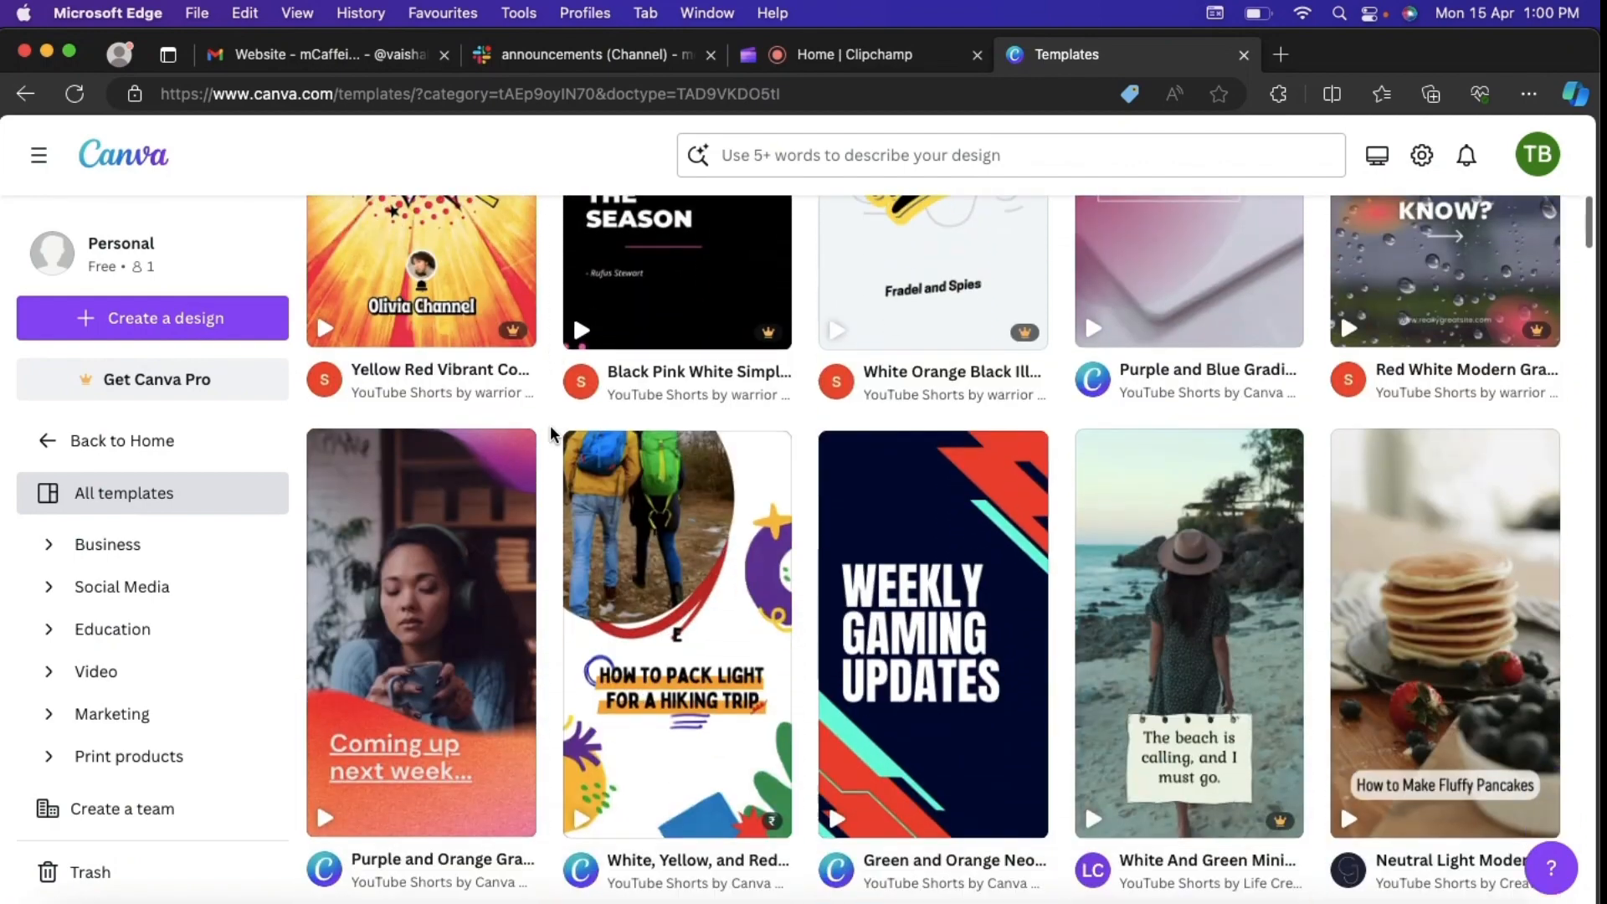
pyautogui.scroll(-1, 550, 425)
pyautogui.moveTo(425, 514)
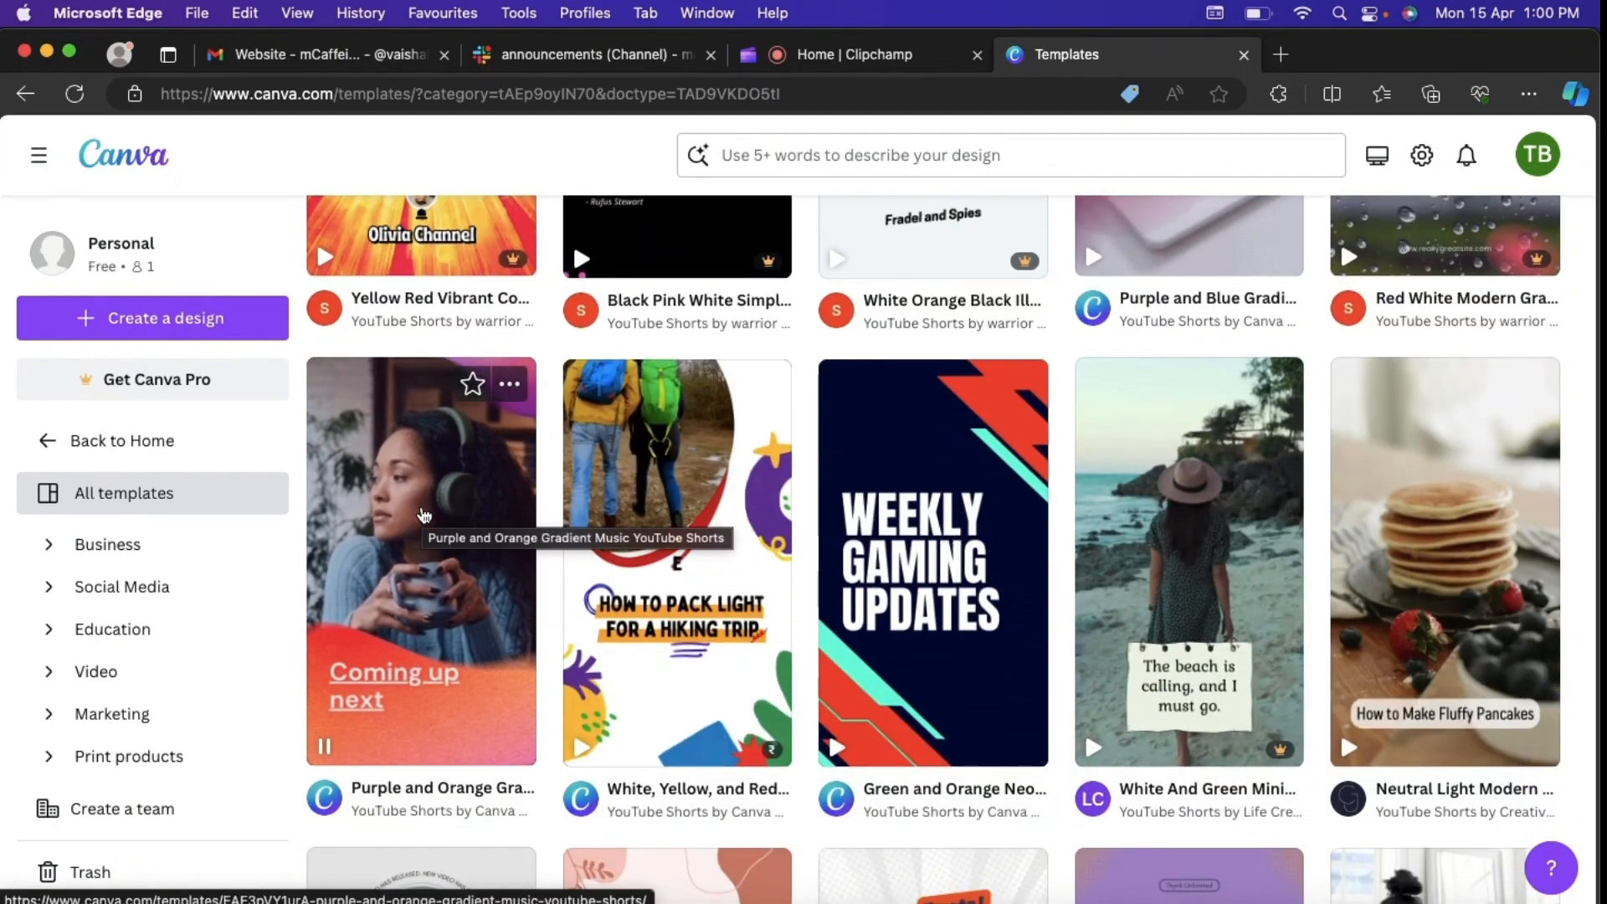
pyautogui.click(423, 513)
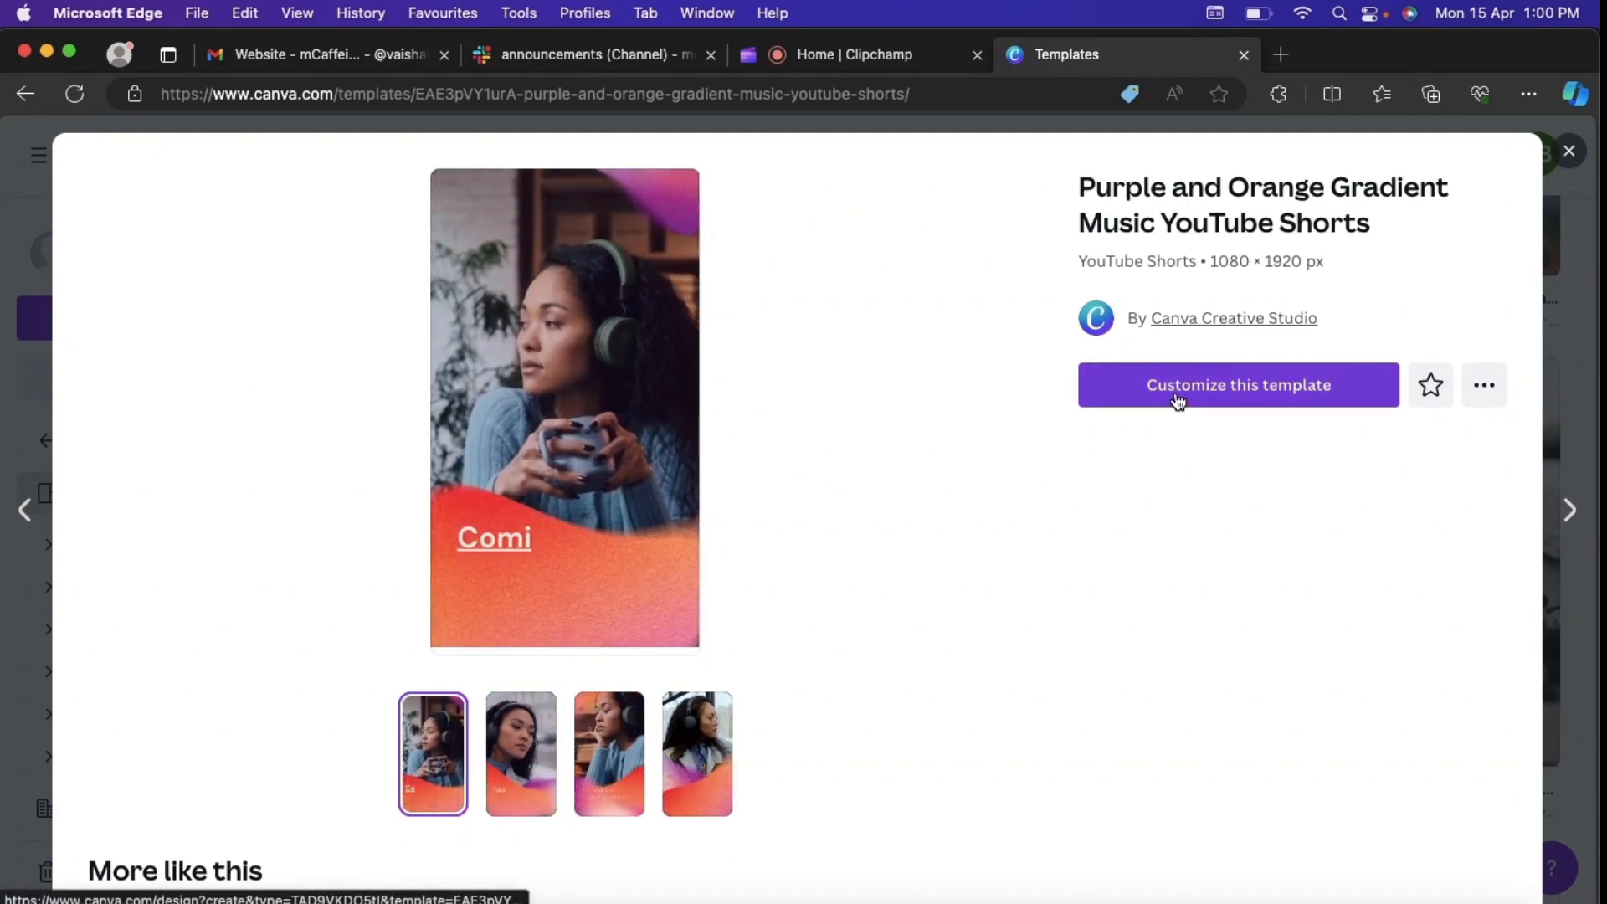
pyautogui.click(1173, 390)
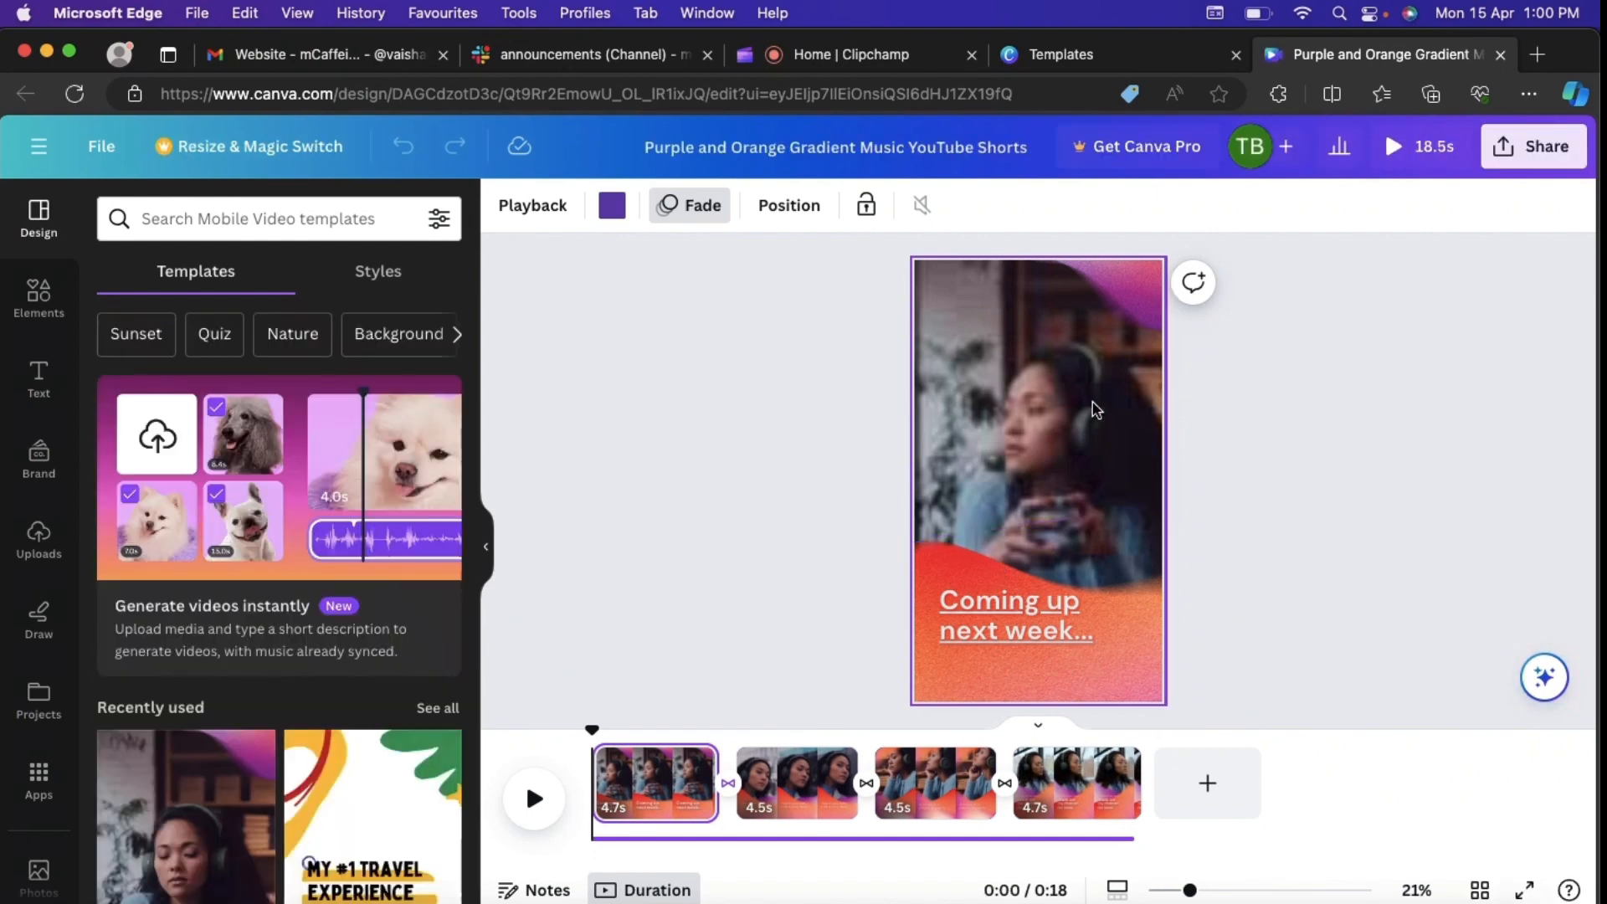
# Step: Preview the short briefly and mute the background audio track that runs under all the clips
pyautogui.click(748, 476)
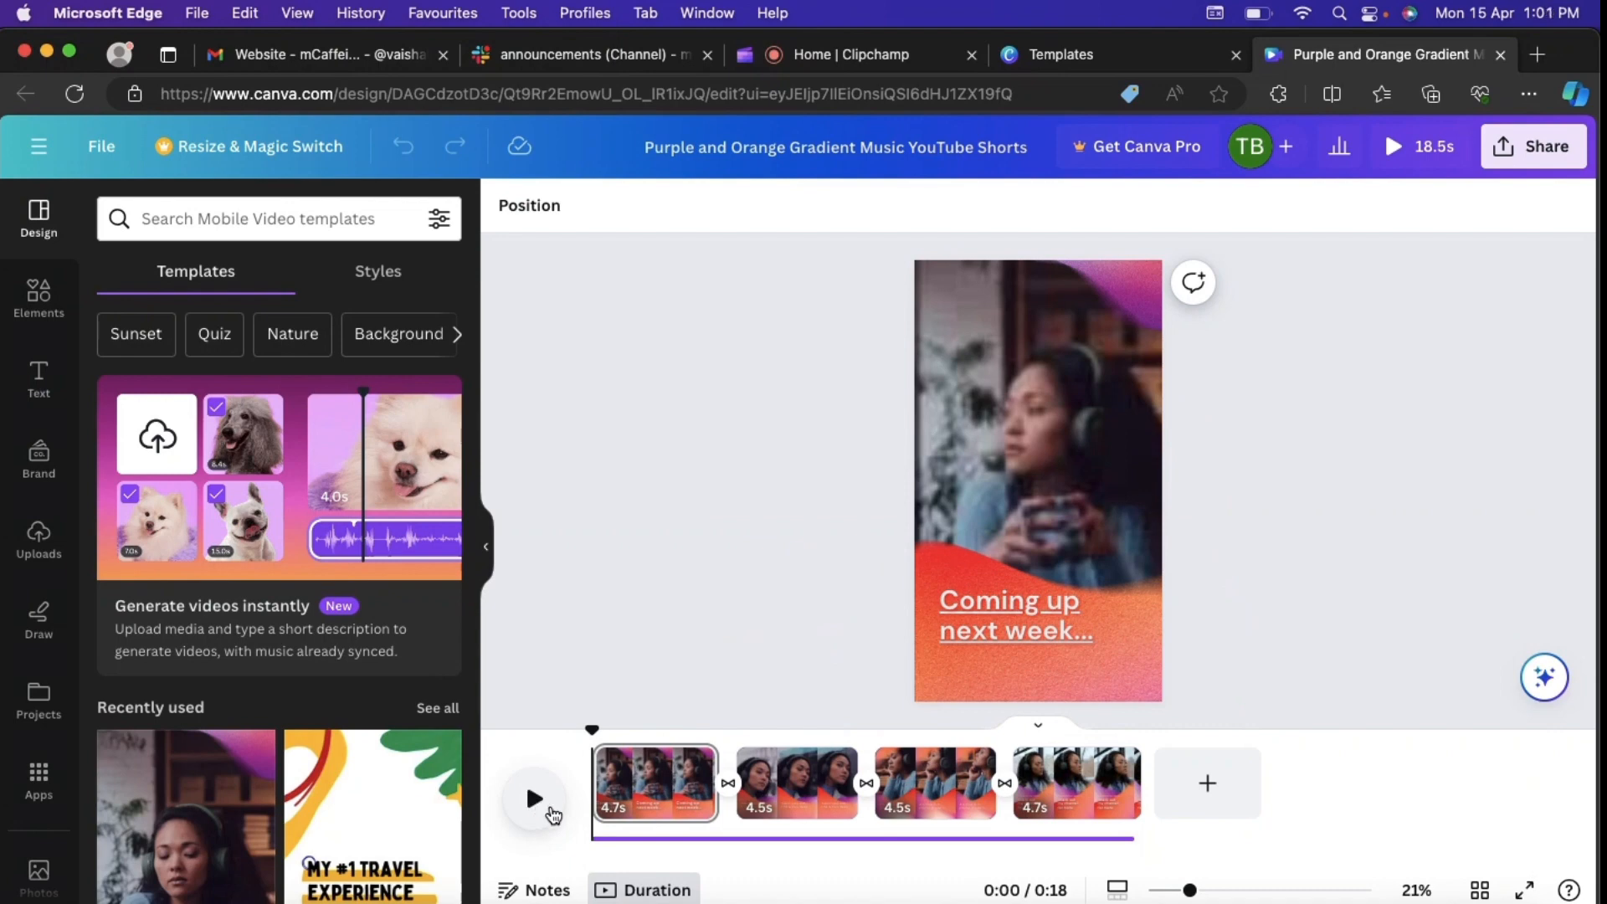
pyautogui.click(534, 803)
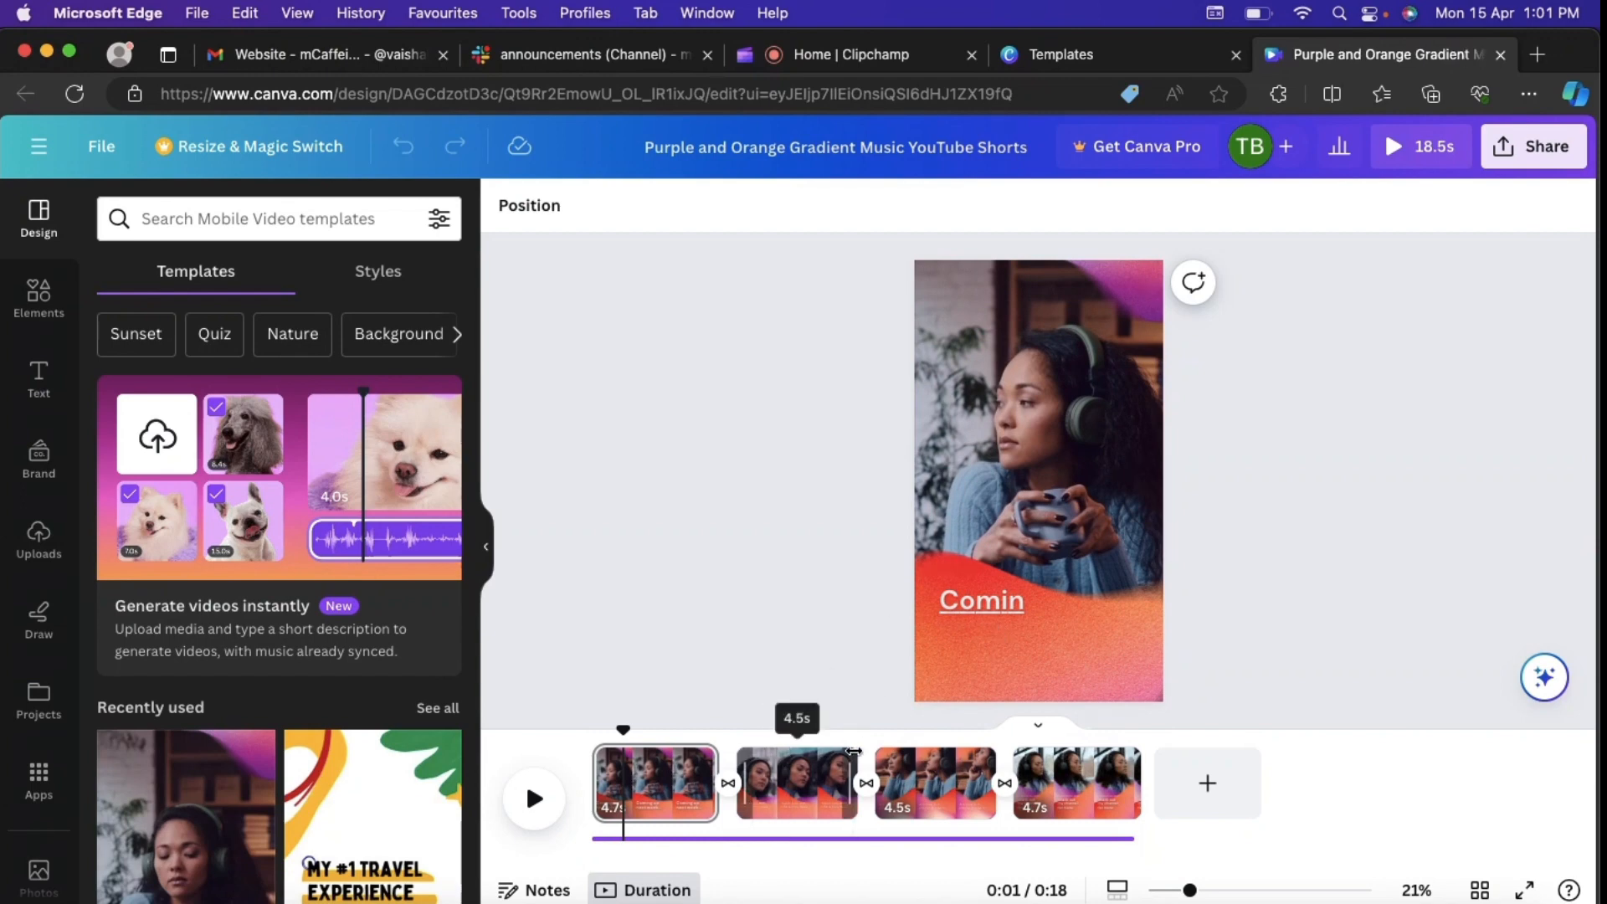
pyautogui.click(832, 840)
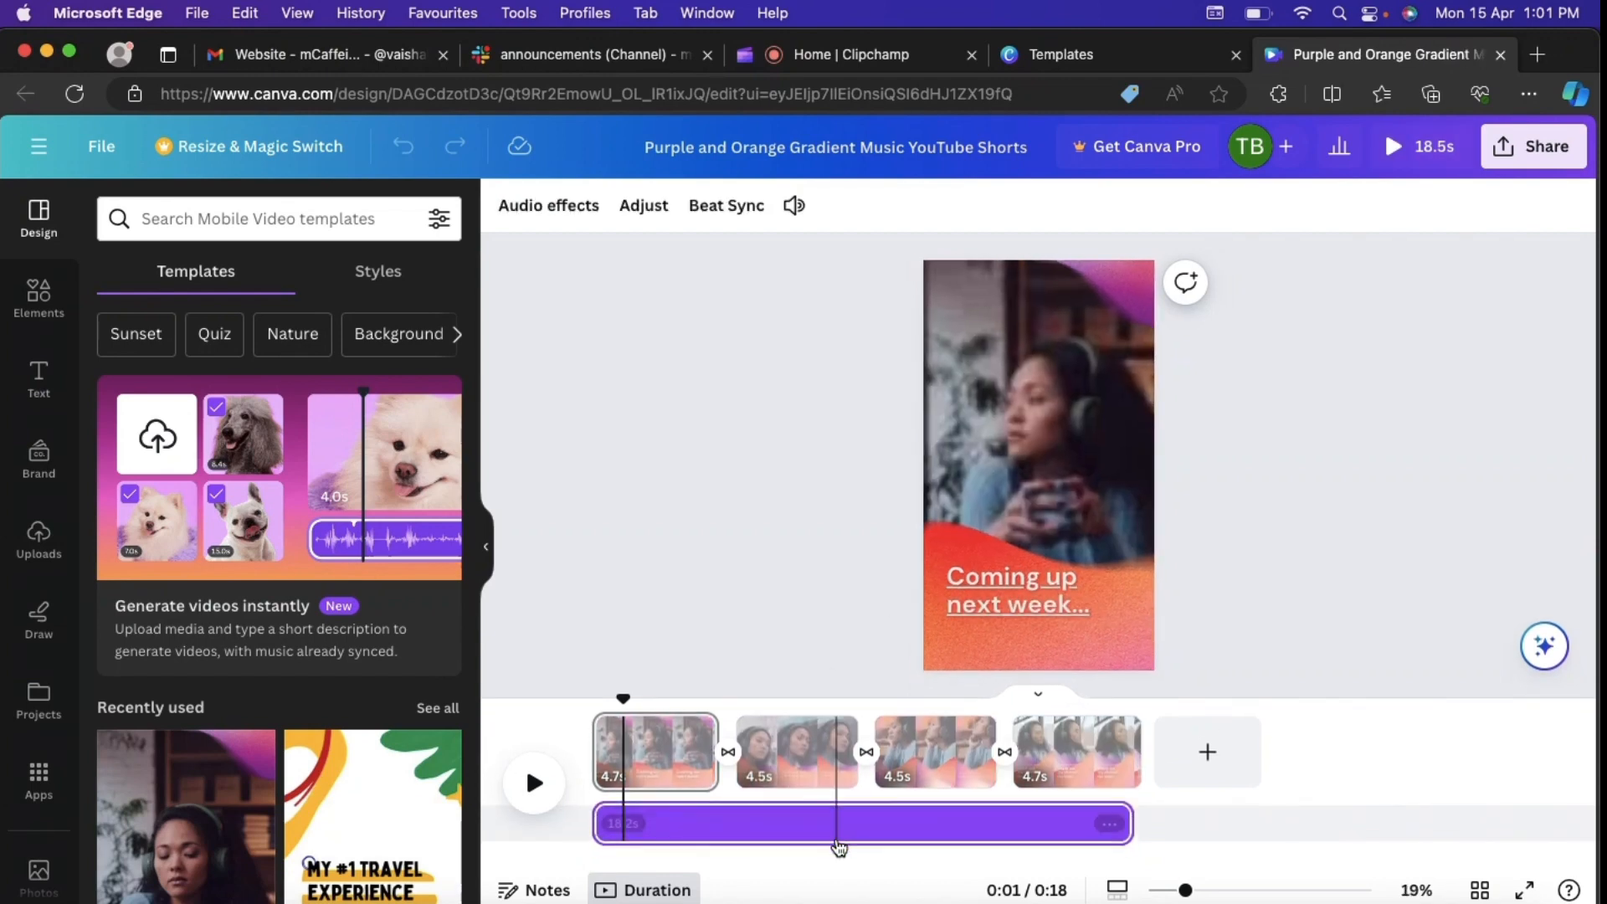
pyautogui.rightClick(1105, 825)
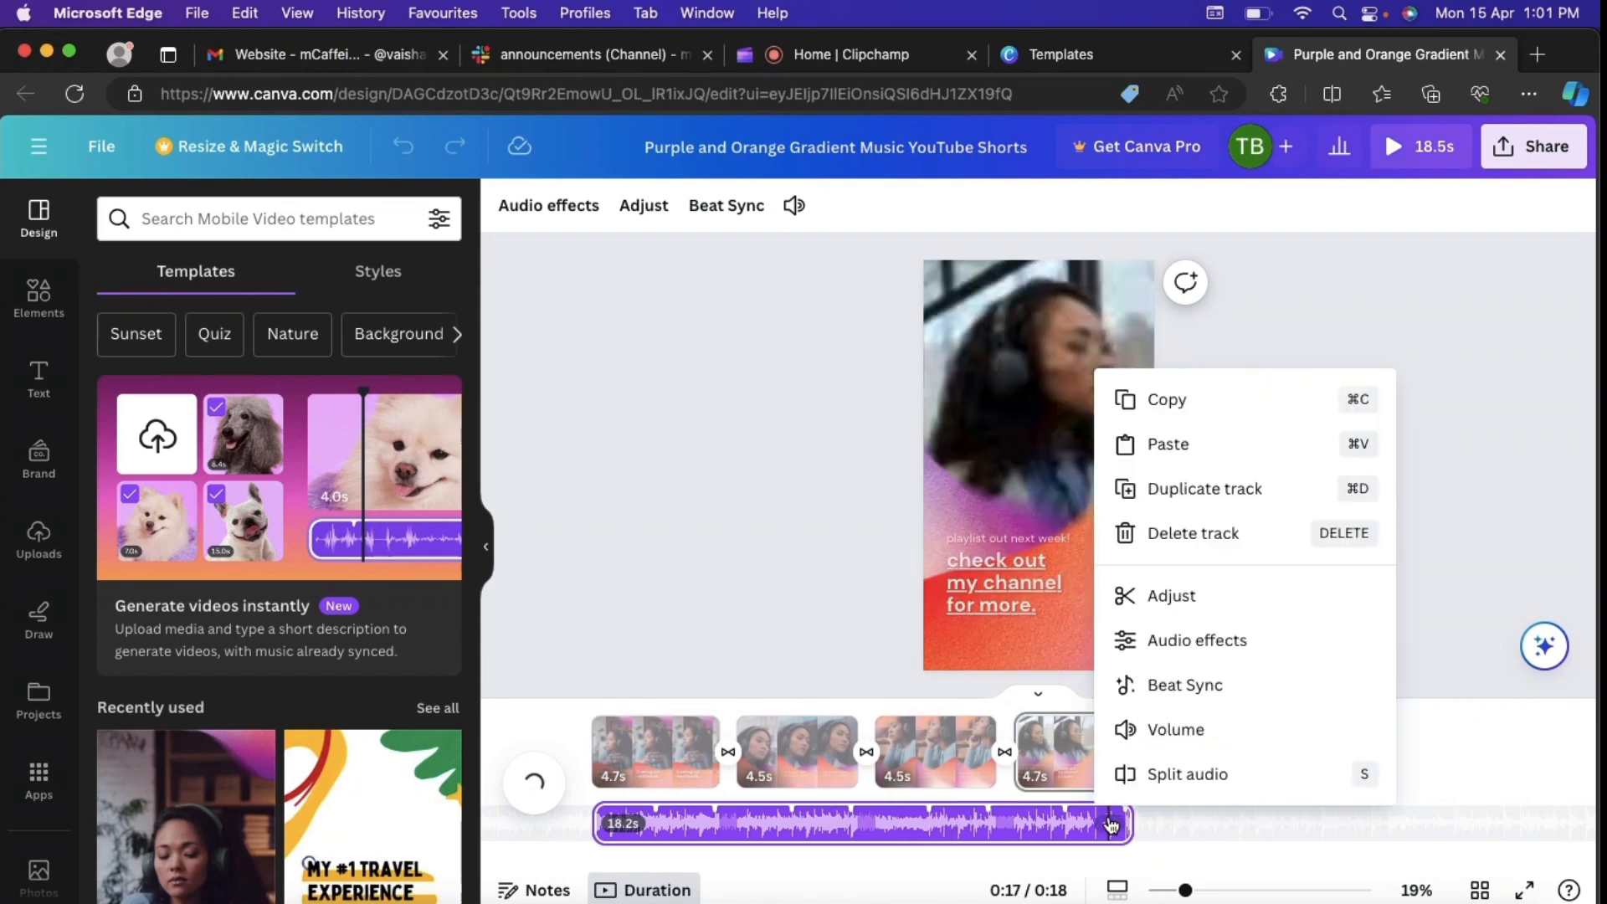
pyautogui.click(1175, 732)
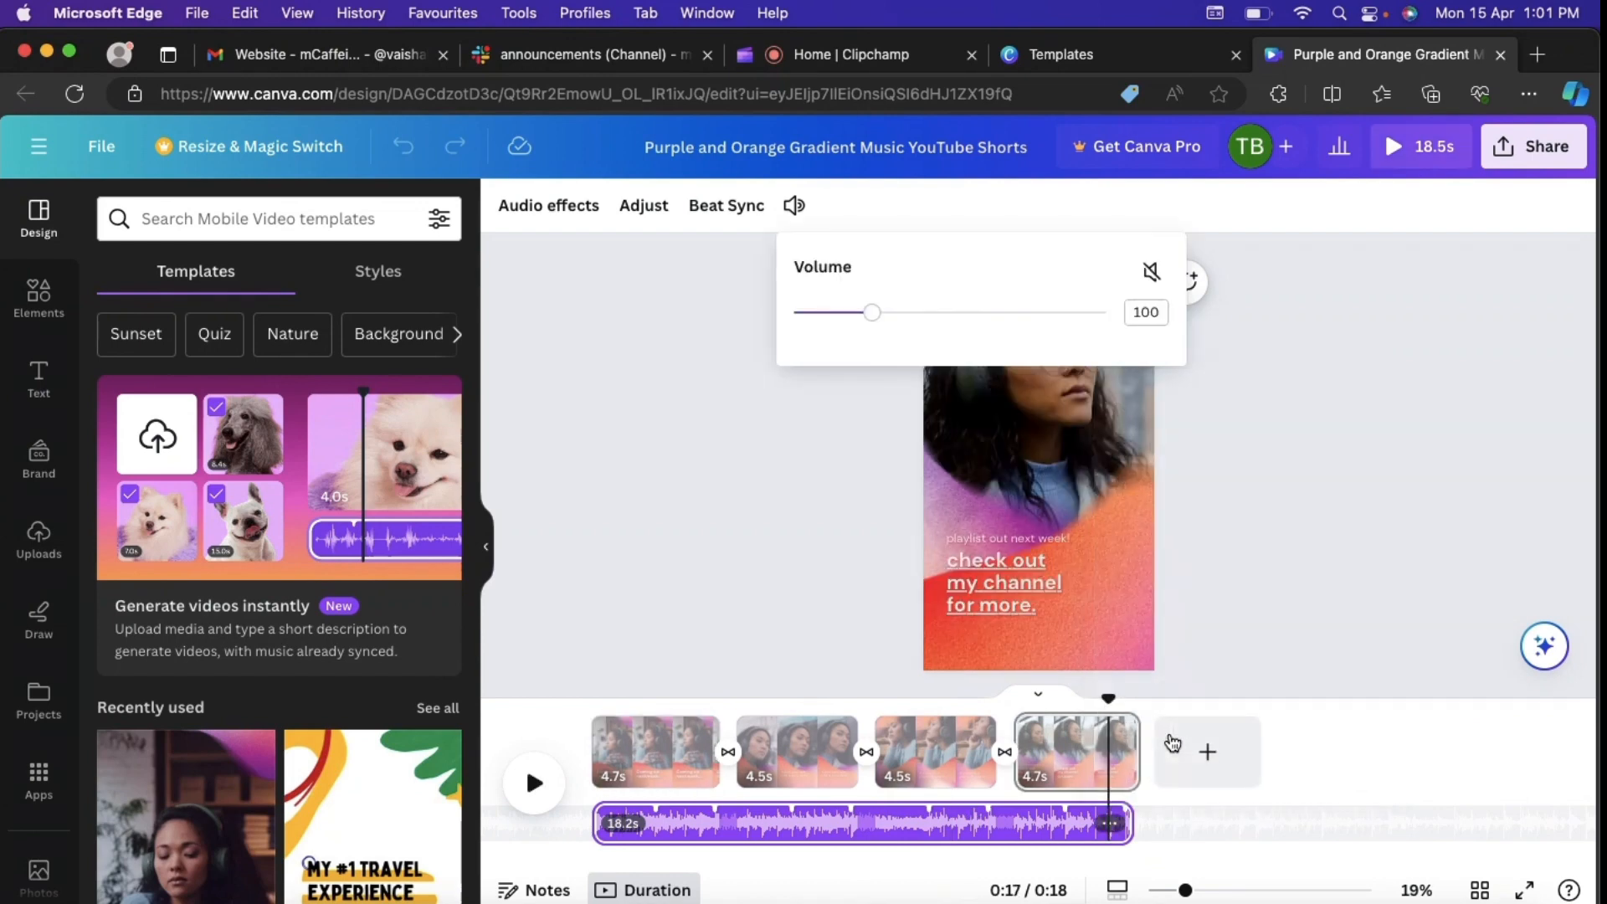
pyautogui.click(1150, 271)
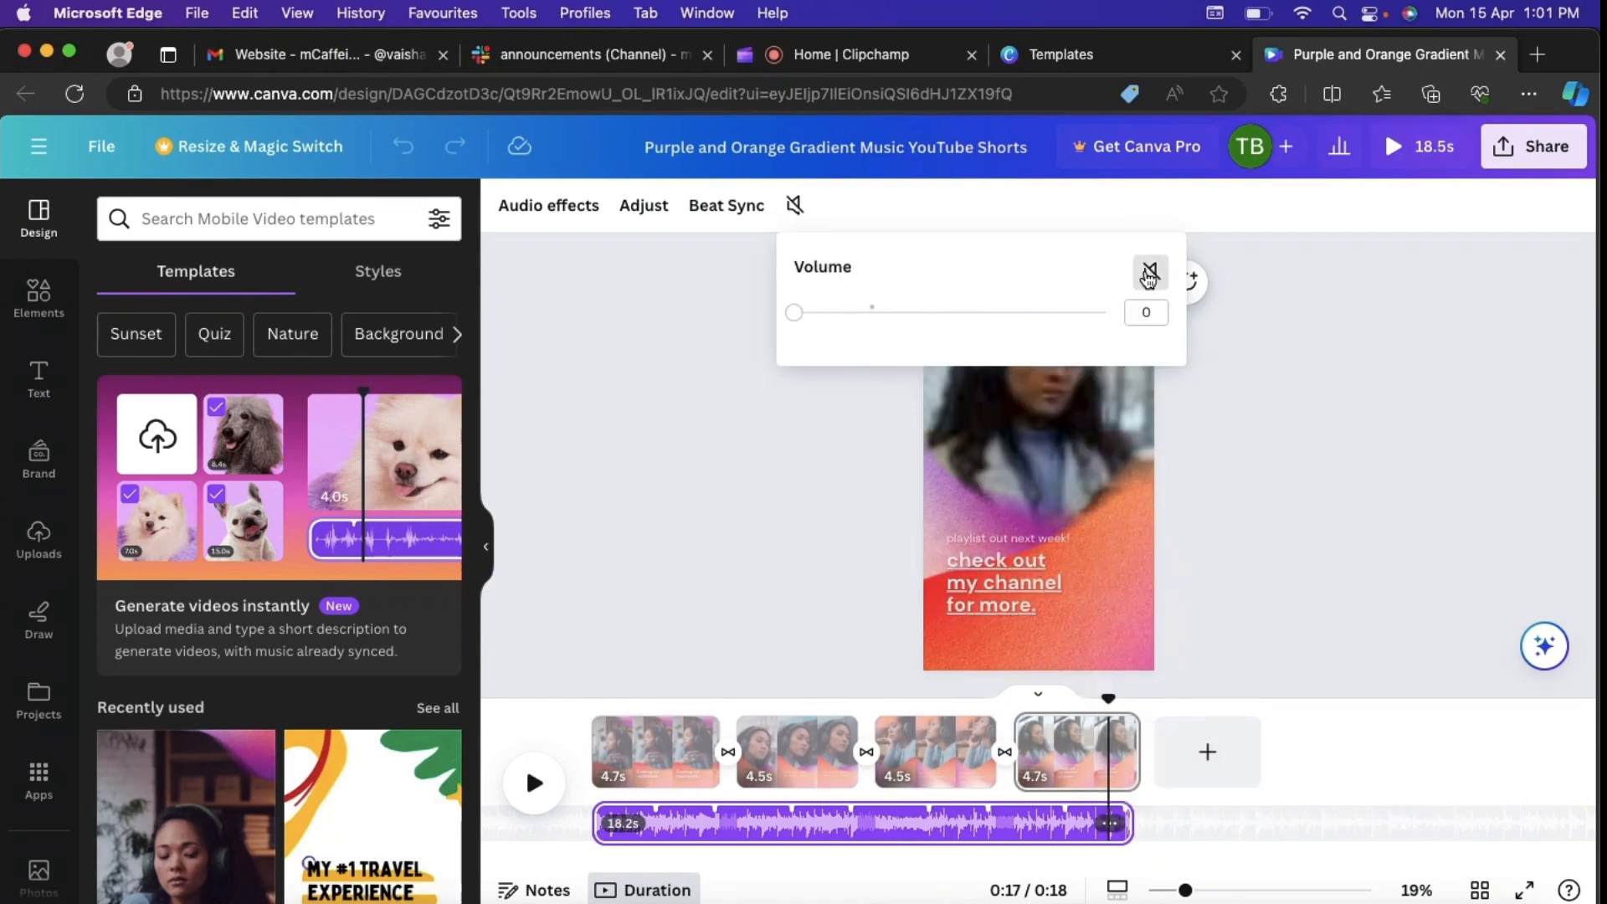
pyautogui.click(753, 488)
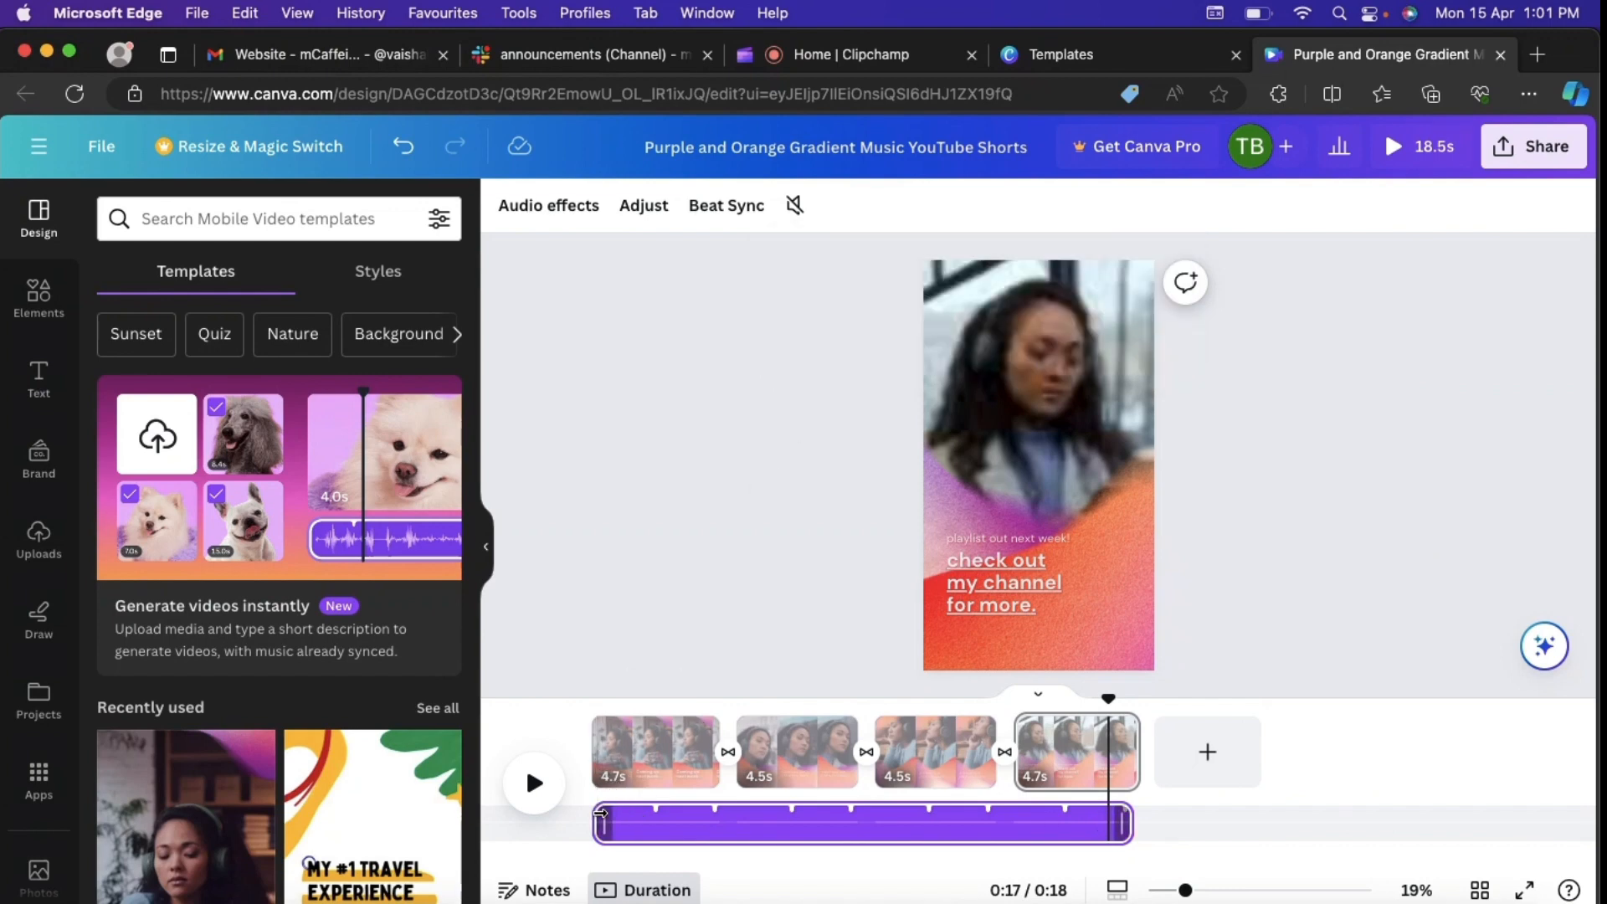
# Step: Play the muted short from the beginning to check it, and return to the start of the first clip
pyautogui.click(600, 814)
pyautogui.click(606, 608)
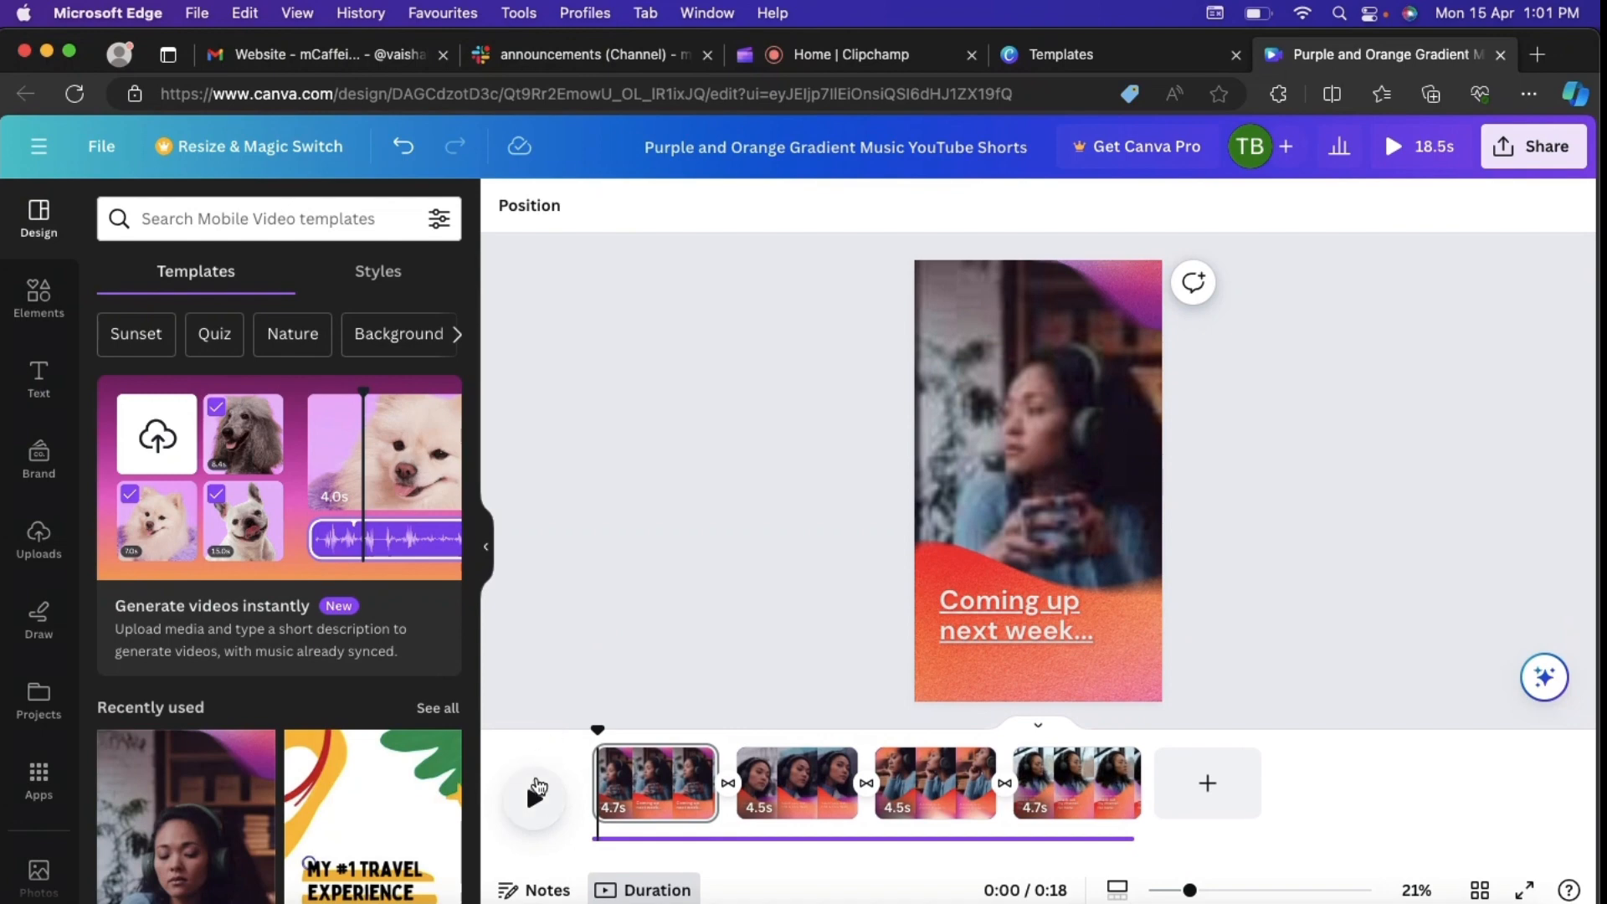
pyautogui.click(536, 791)
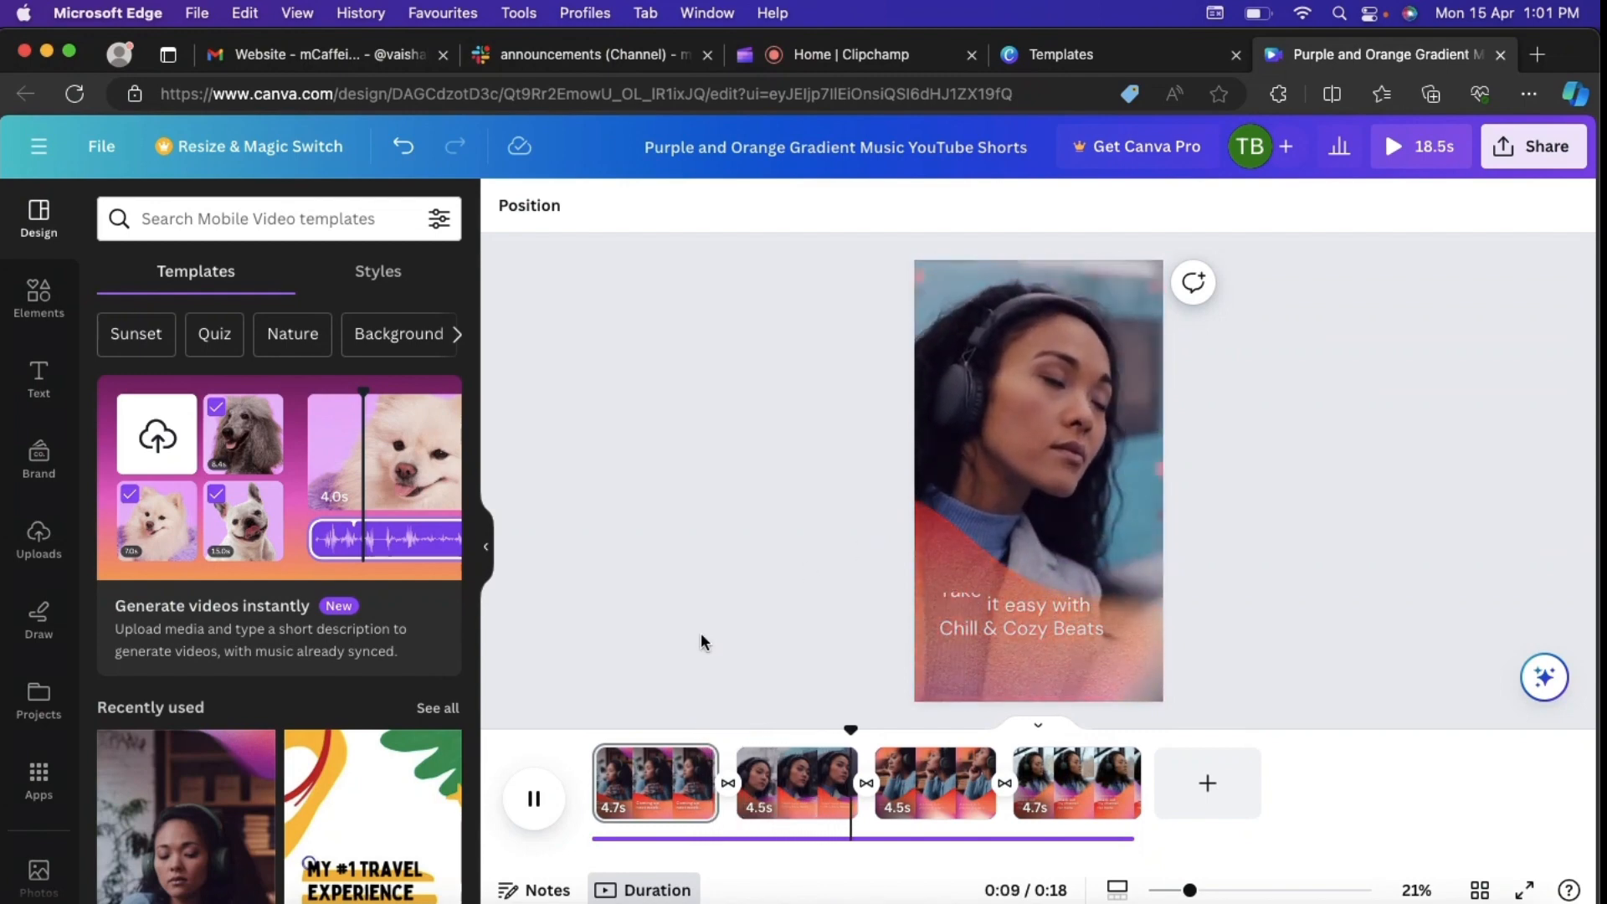
pyautogui.click(631, 762)
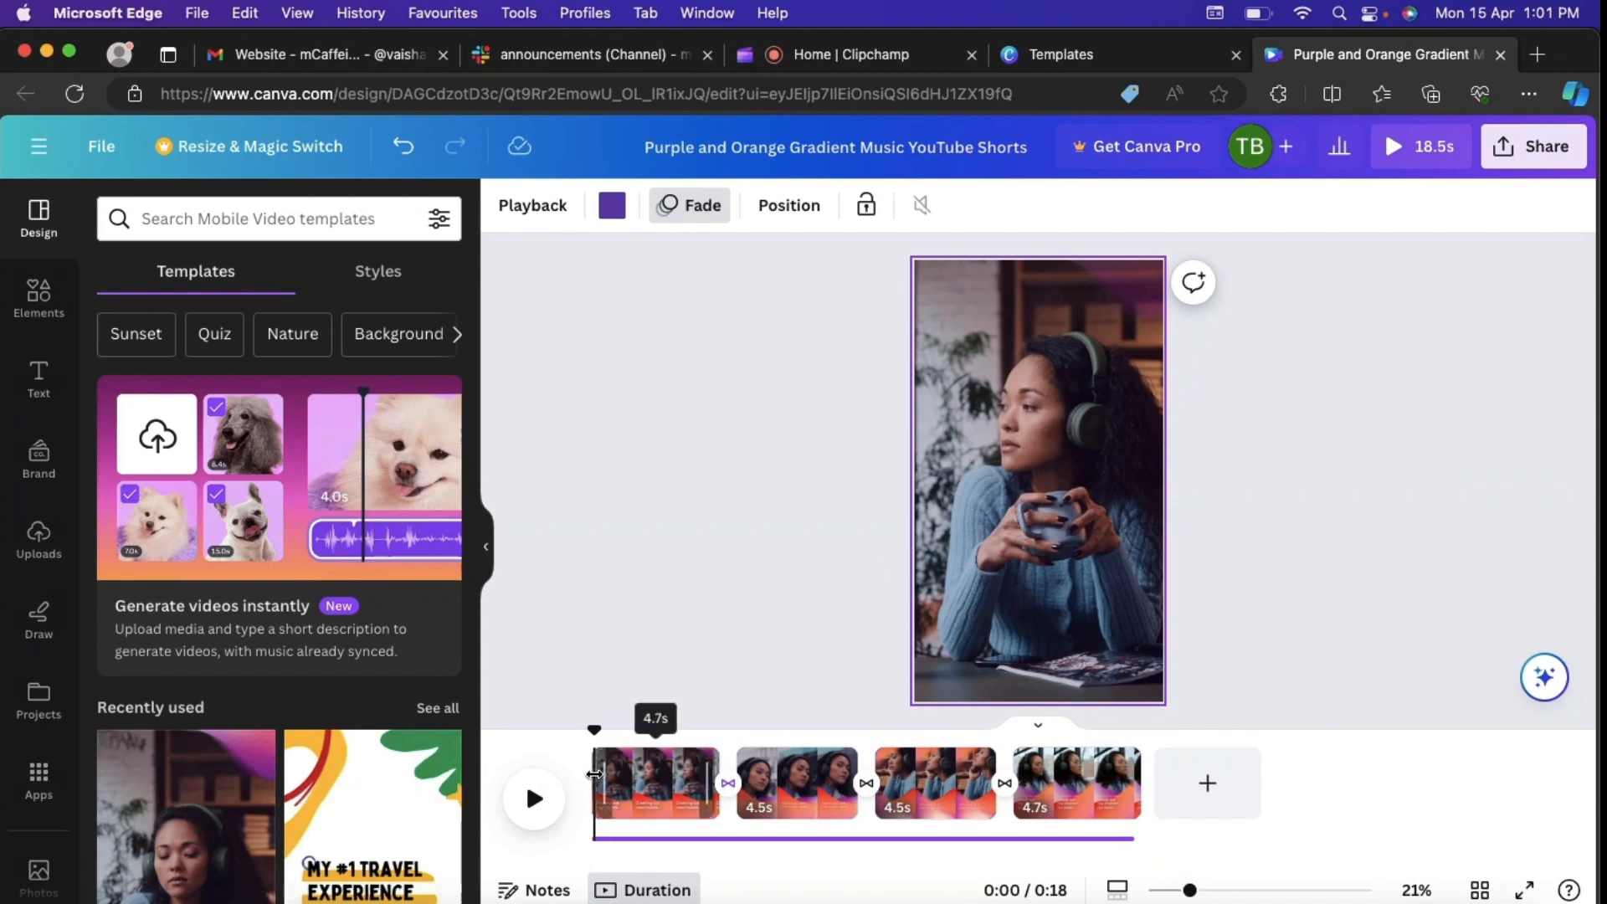
pyautogui.click(725, 654)
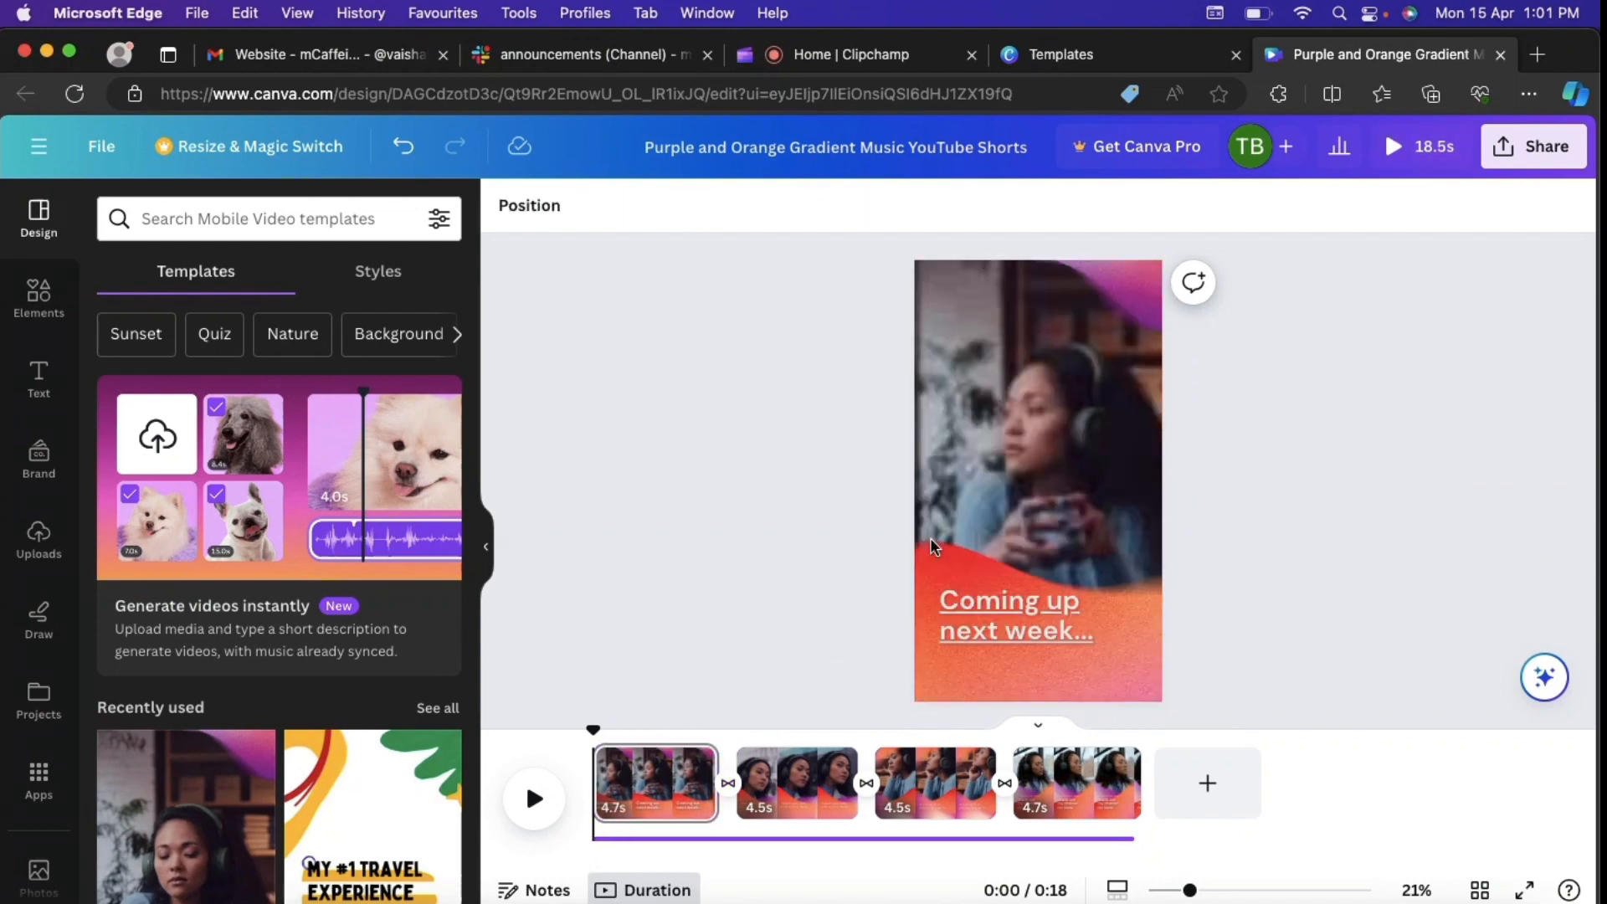
# Step: Replace the "Coming up next week..." text on the first clip with "Learn To Create Shorts"
pyautogui.click(1035, 390)
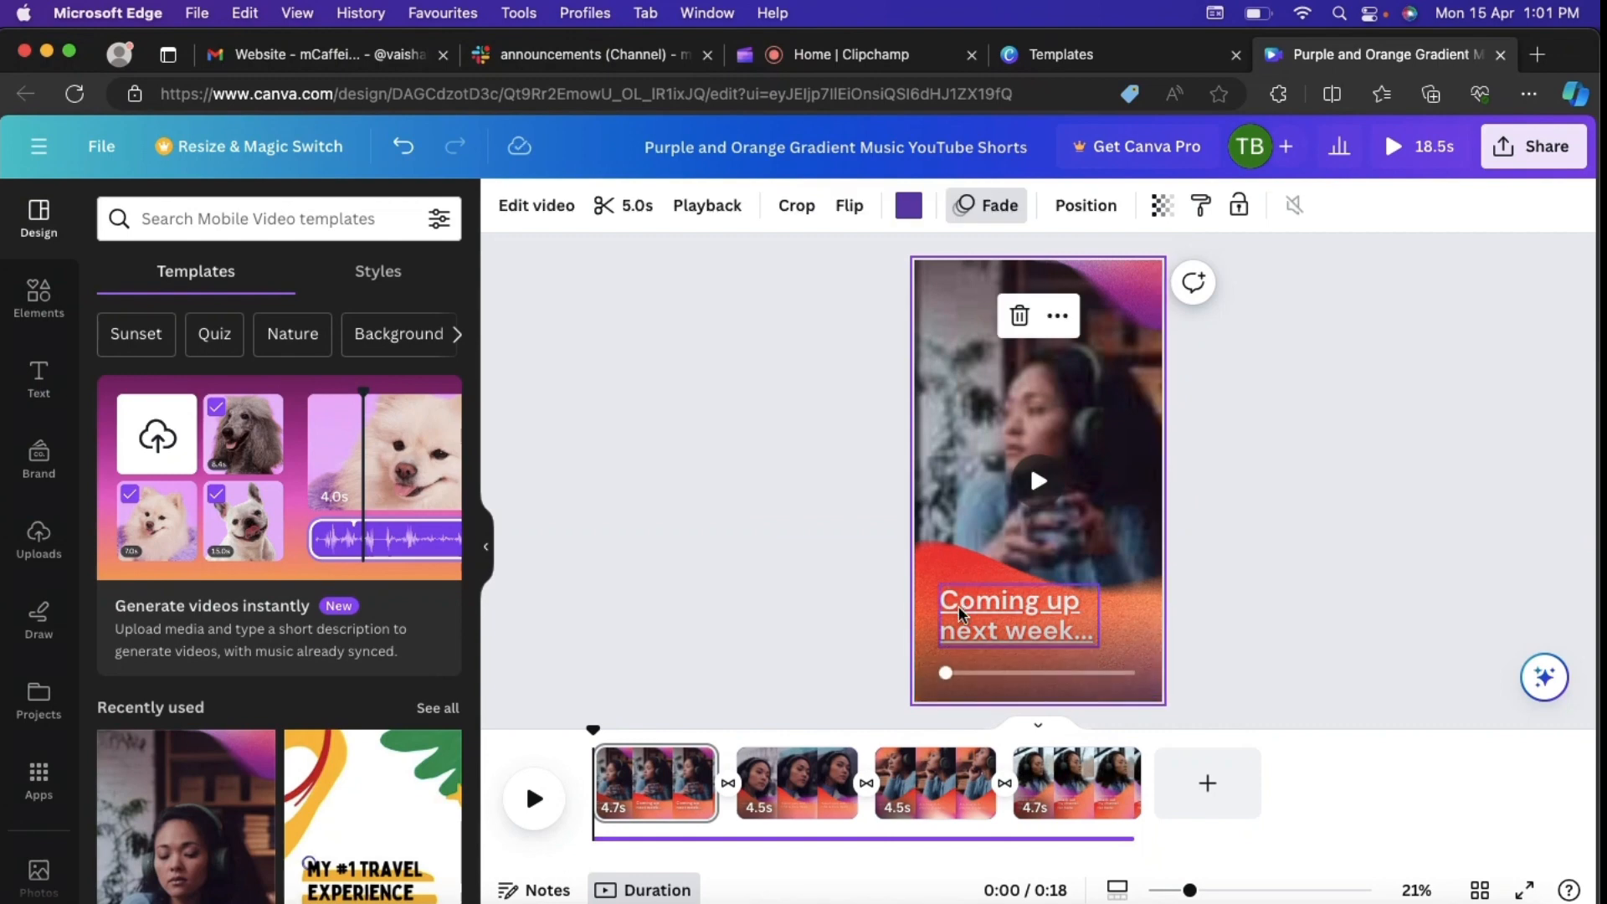
pyautogui.click(961, 613)
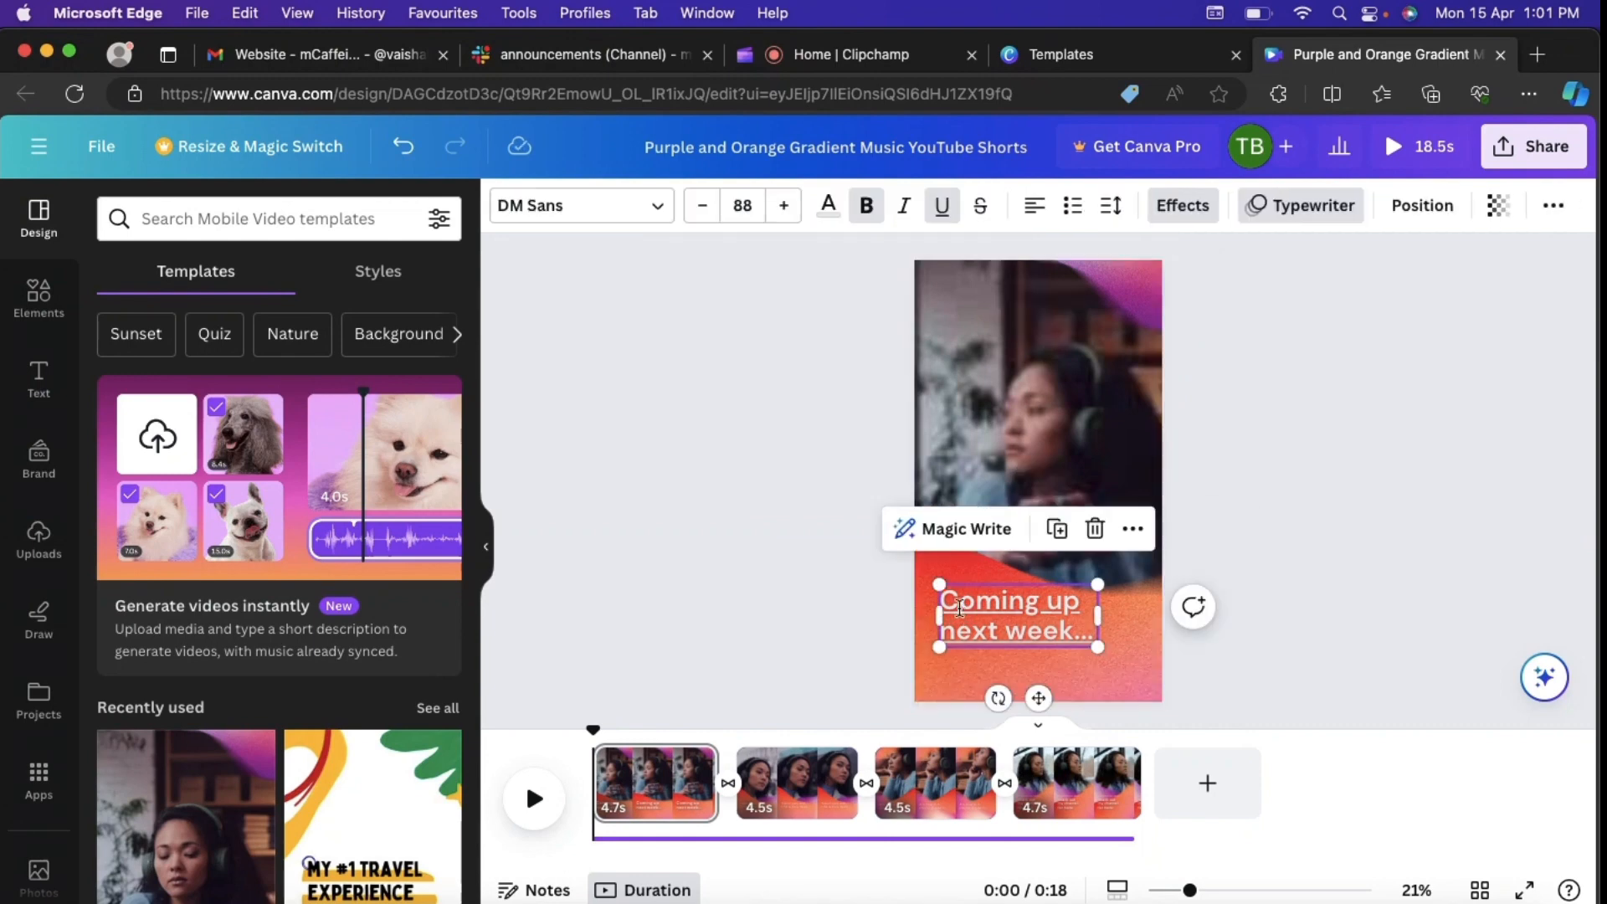
pyautogui.click(959, 608)
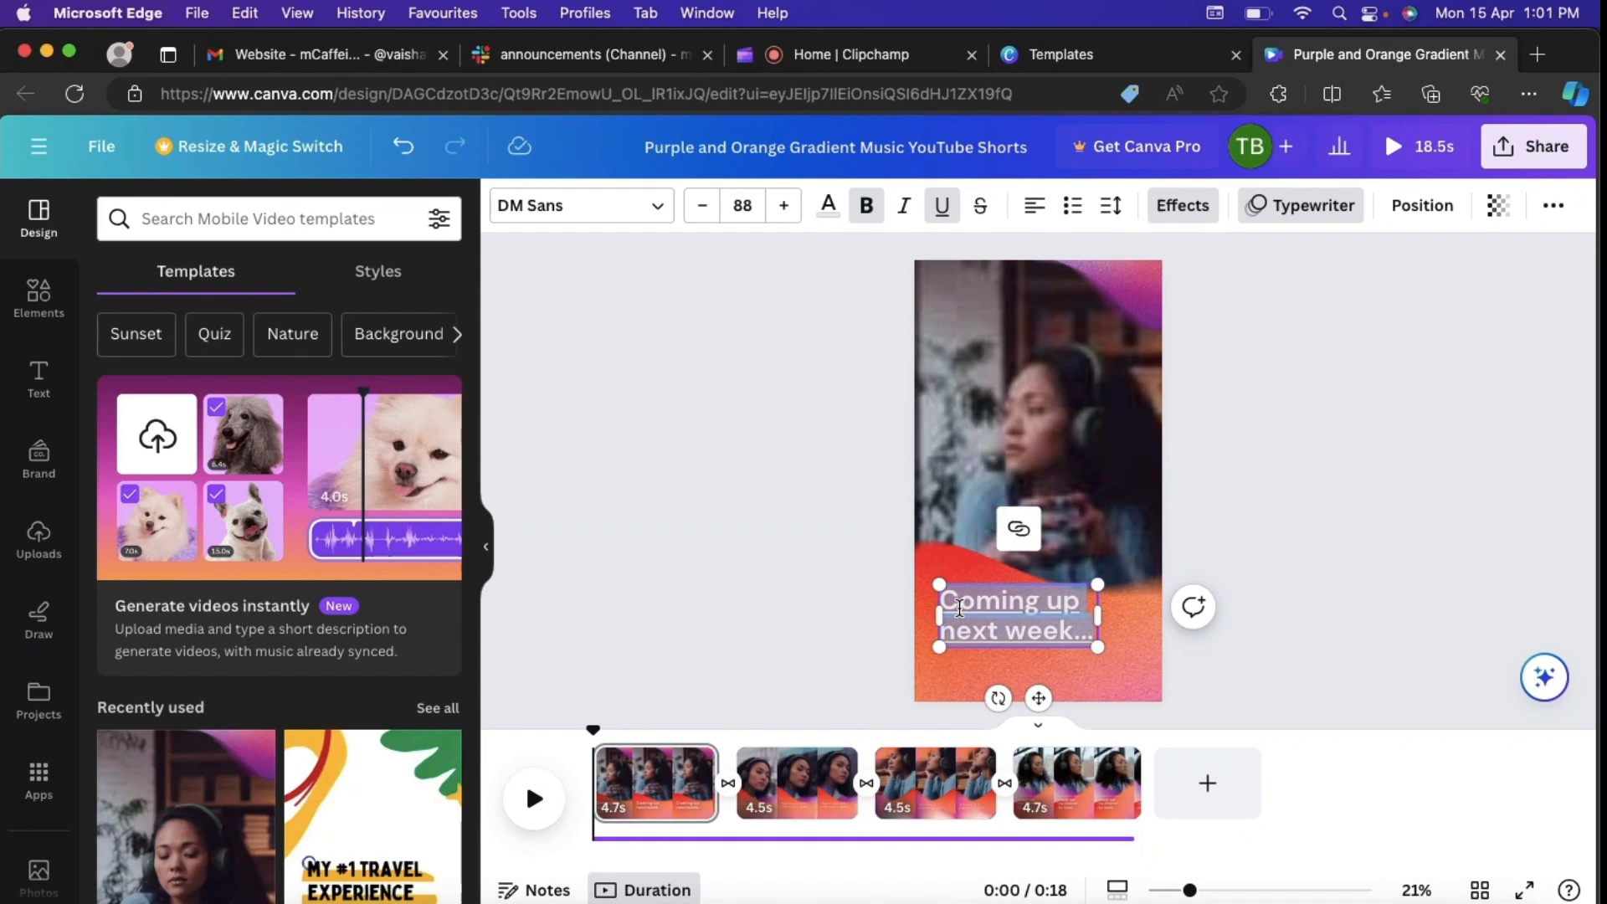
pyautogui.write('Ke')
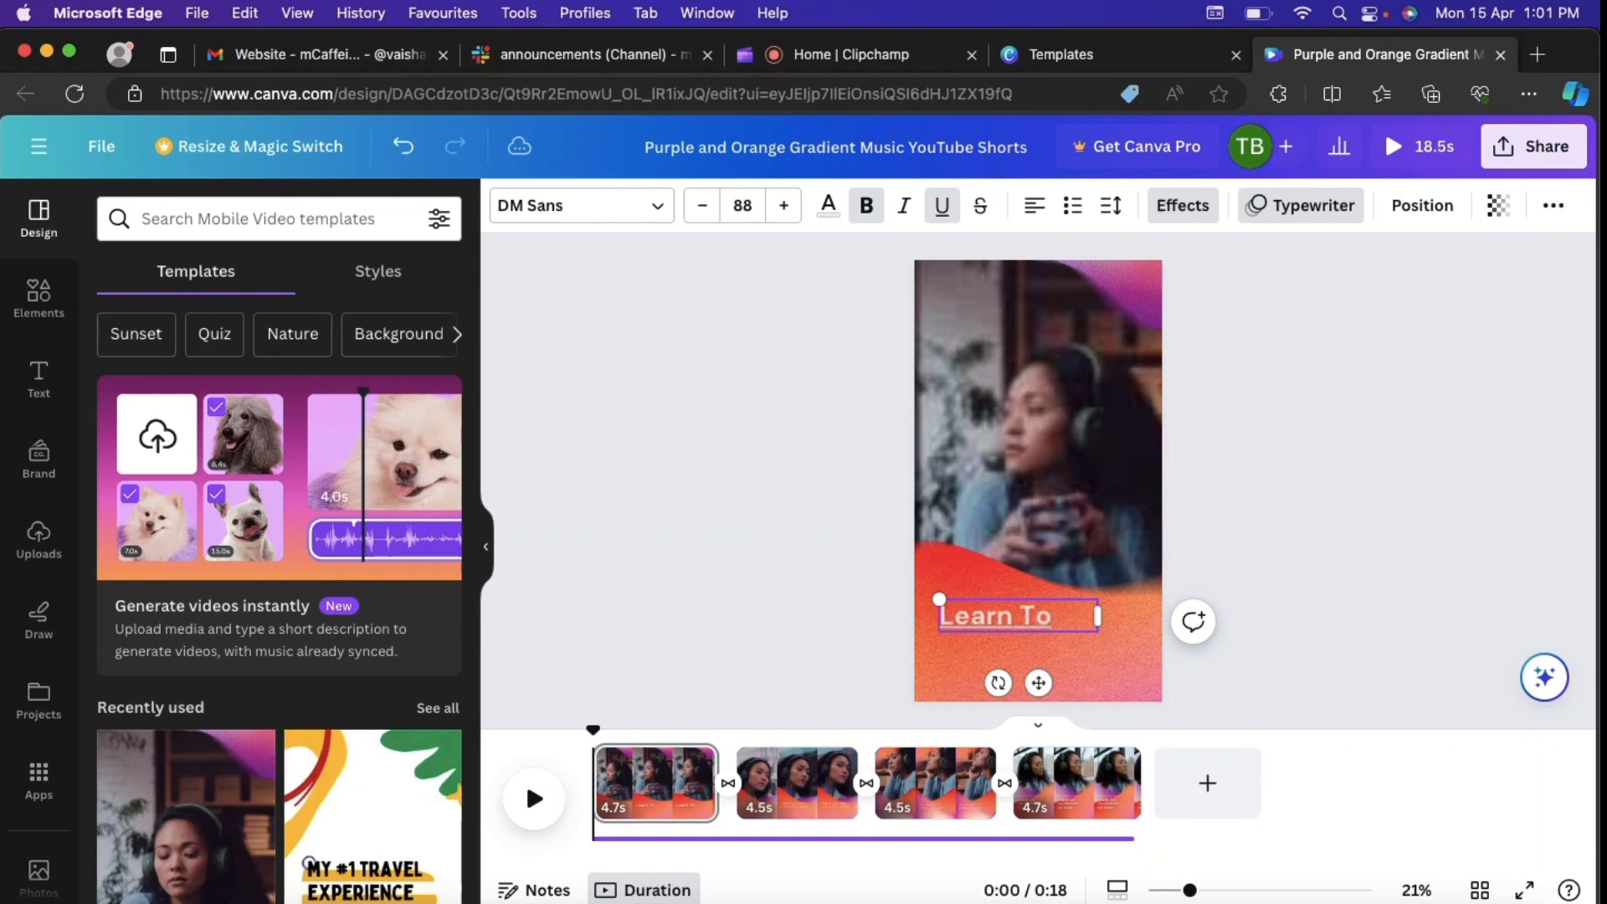
pyautogui.write('arn To Create S')
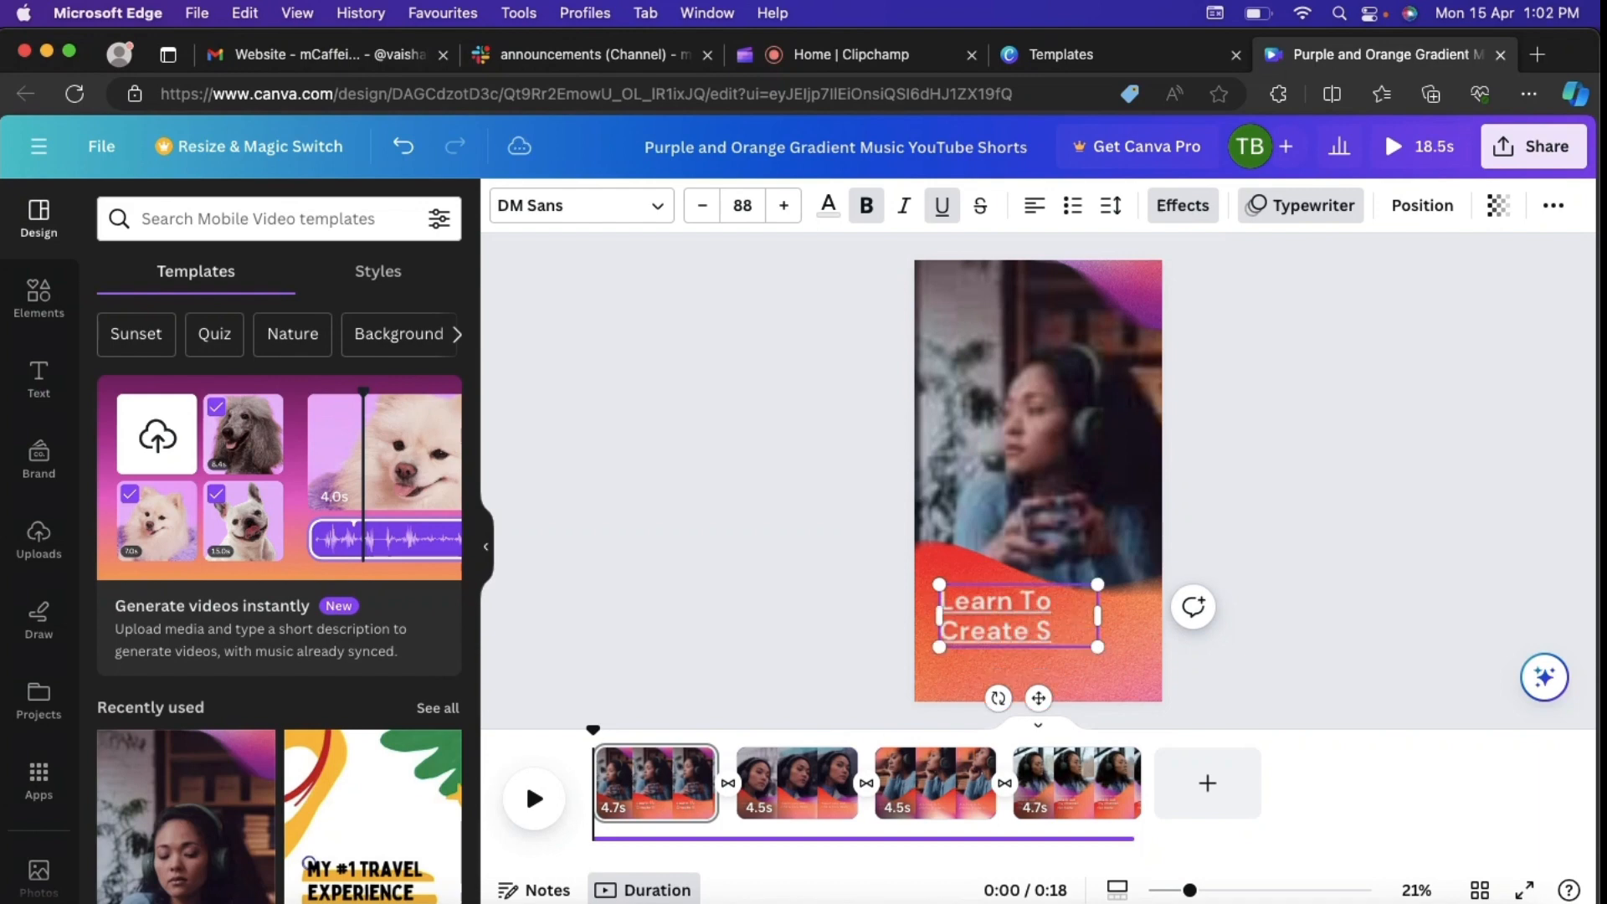
pyautogui.write('horts')
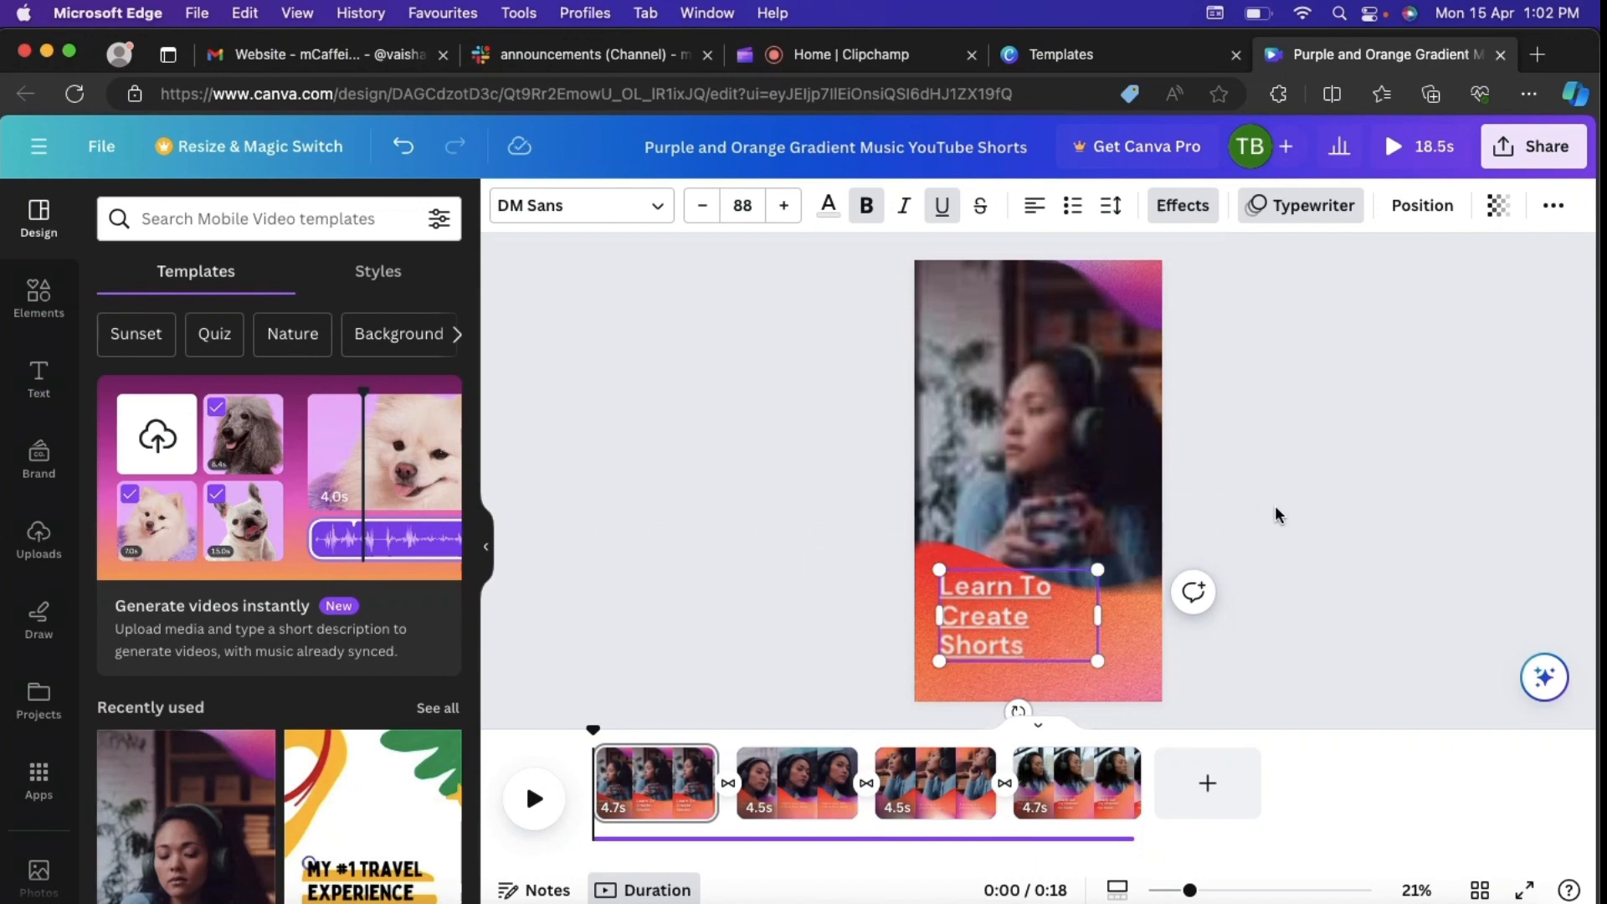
# Step: Review the colour options, bold setting and available fonts for the first clip's heading without changing its formatting
pyautogui.doubleClick(1048, 620)
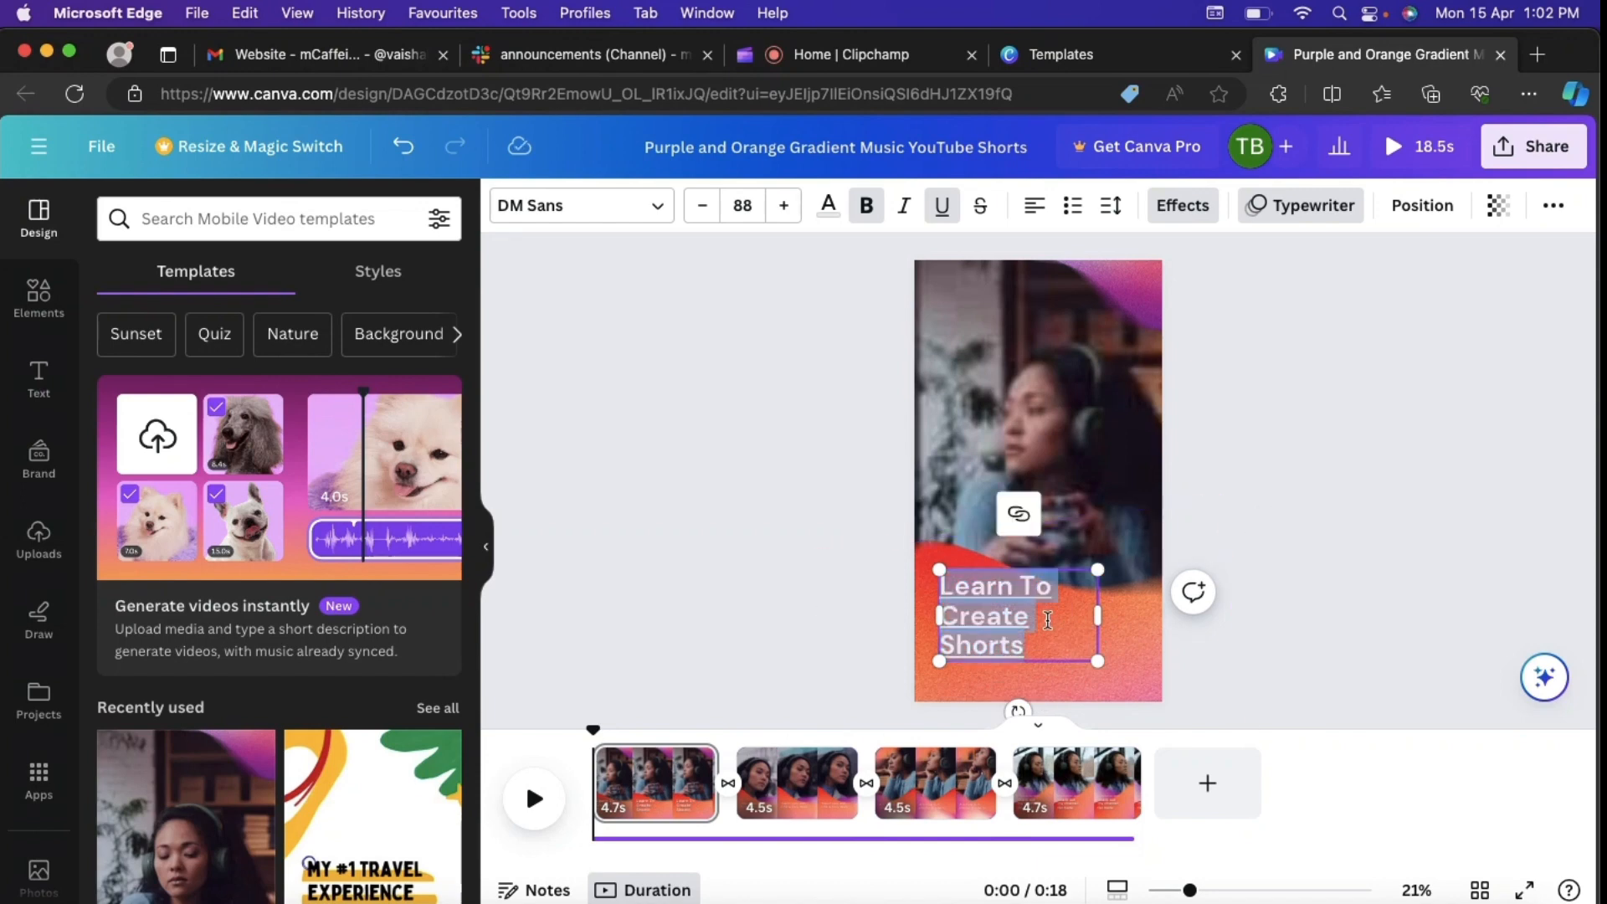
pyautogui.click(828, 207)
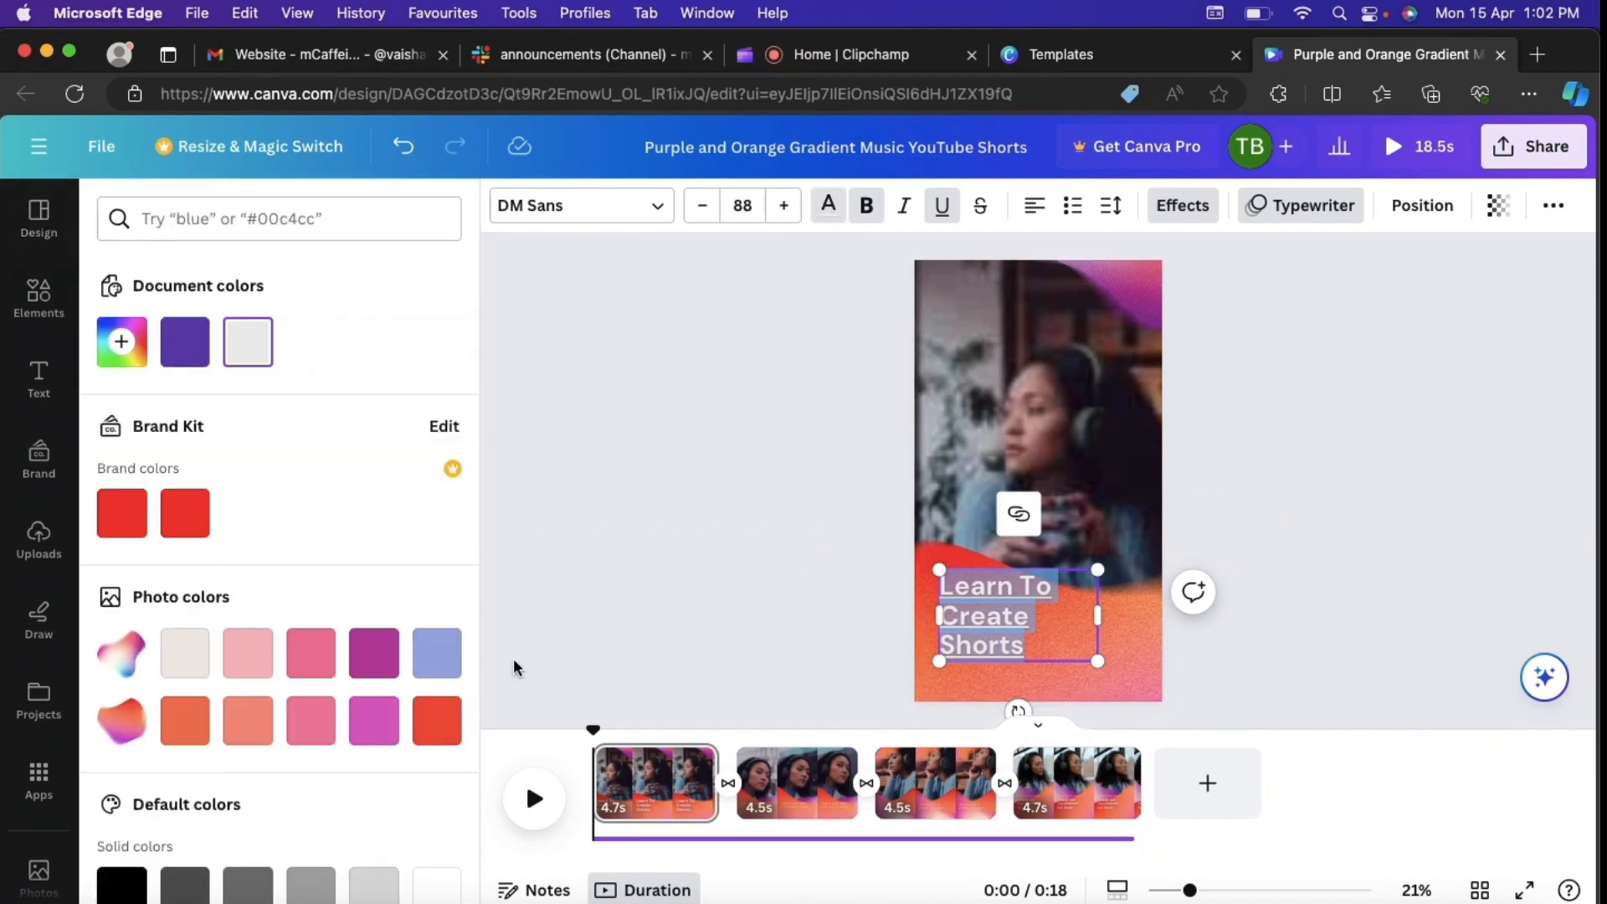
pyautogui.click(873, 214)
pyautogui.click(873, 213)
pyautogui.click(649, 215)
pyautogui.scroll(-4, 316, 660)
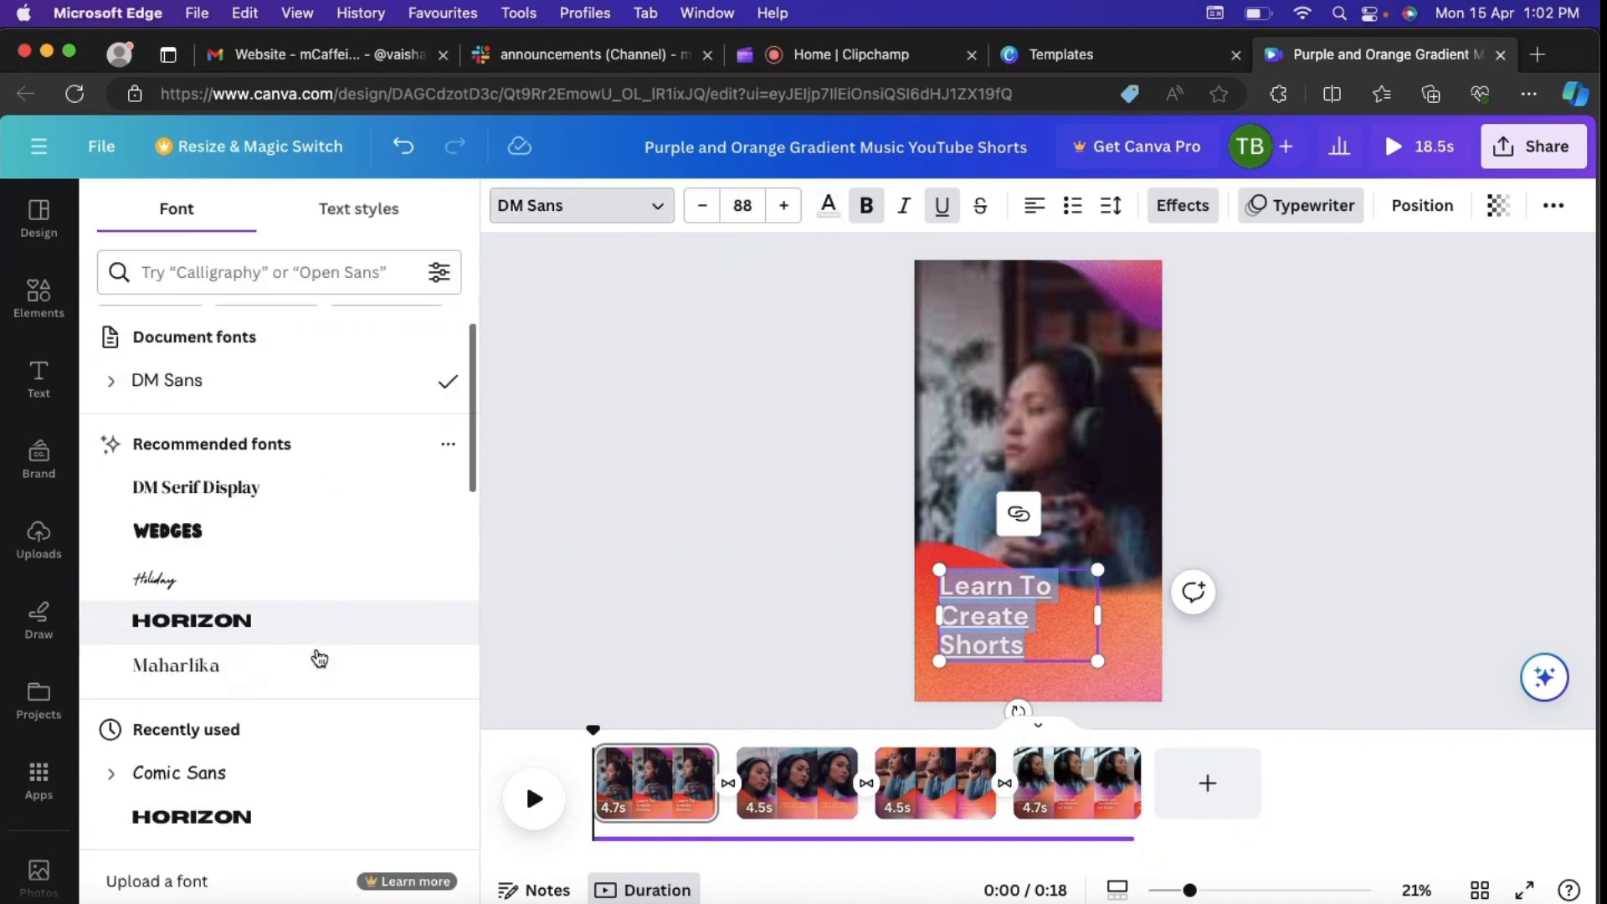
pyautogui.scroll(-2, 319, 658)
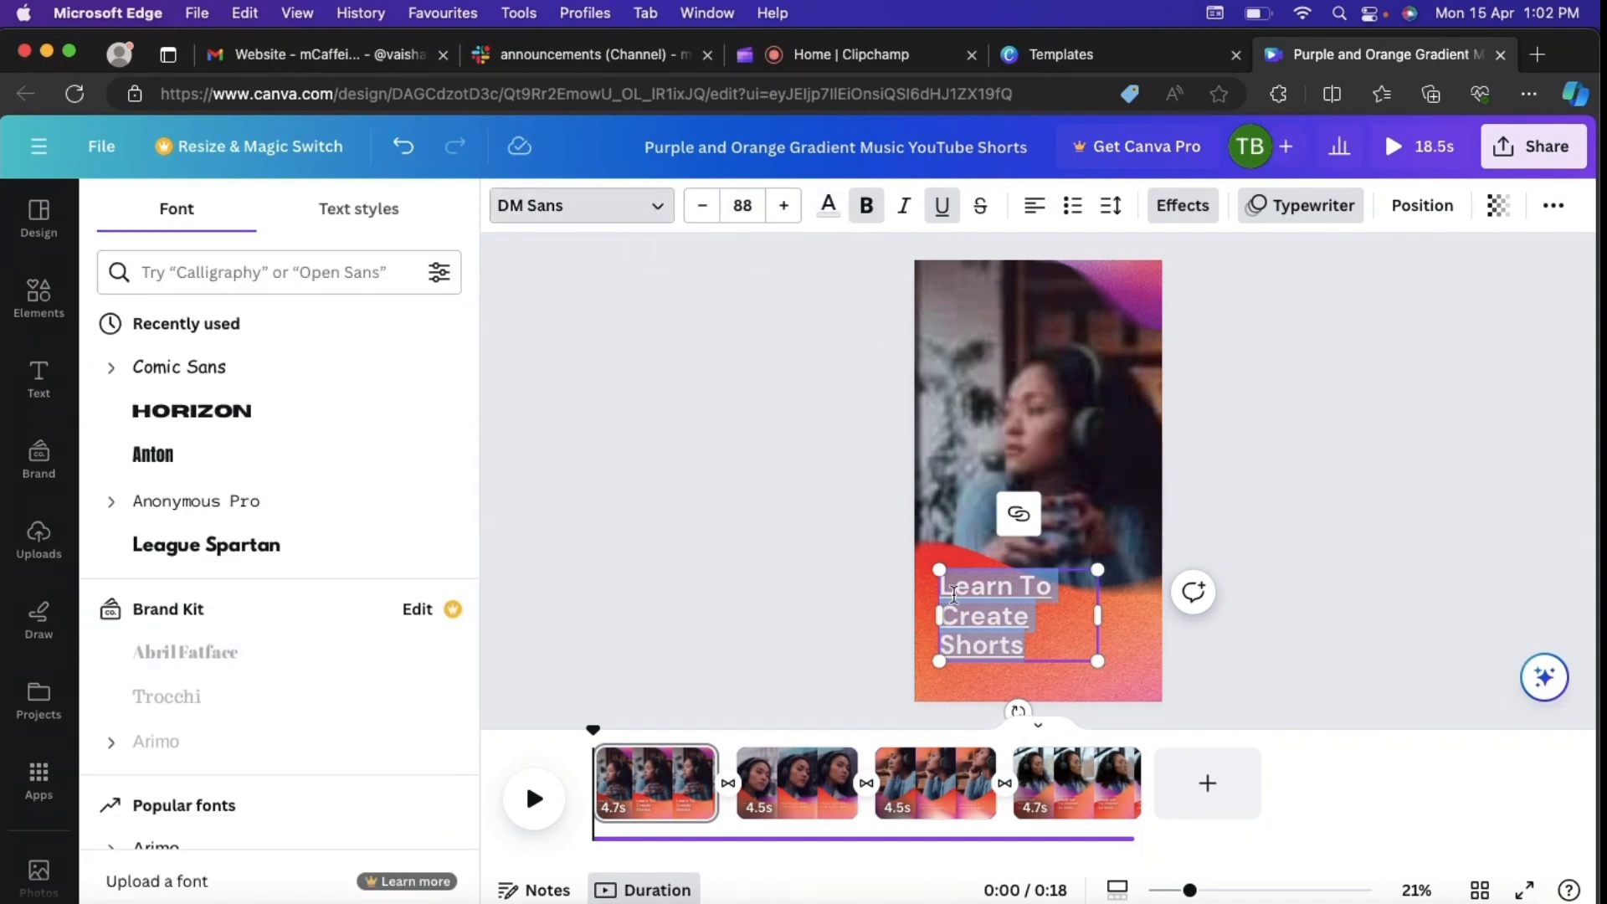
# Step: Cycle the heading's alignment through to justified and deselect the text
pyautogui.click(1043, 215)
pyautogui.click(1043, 215)
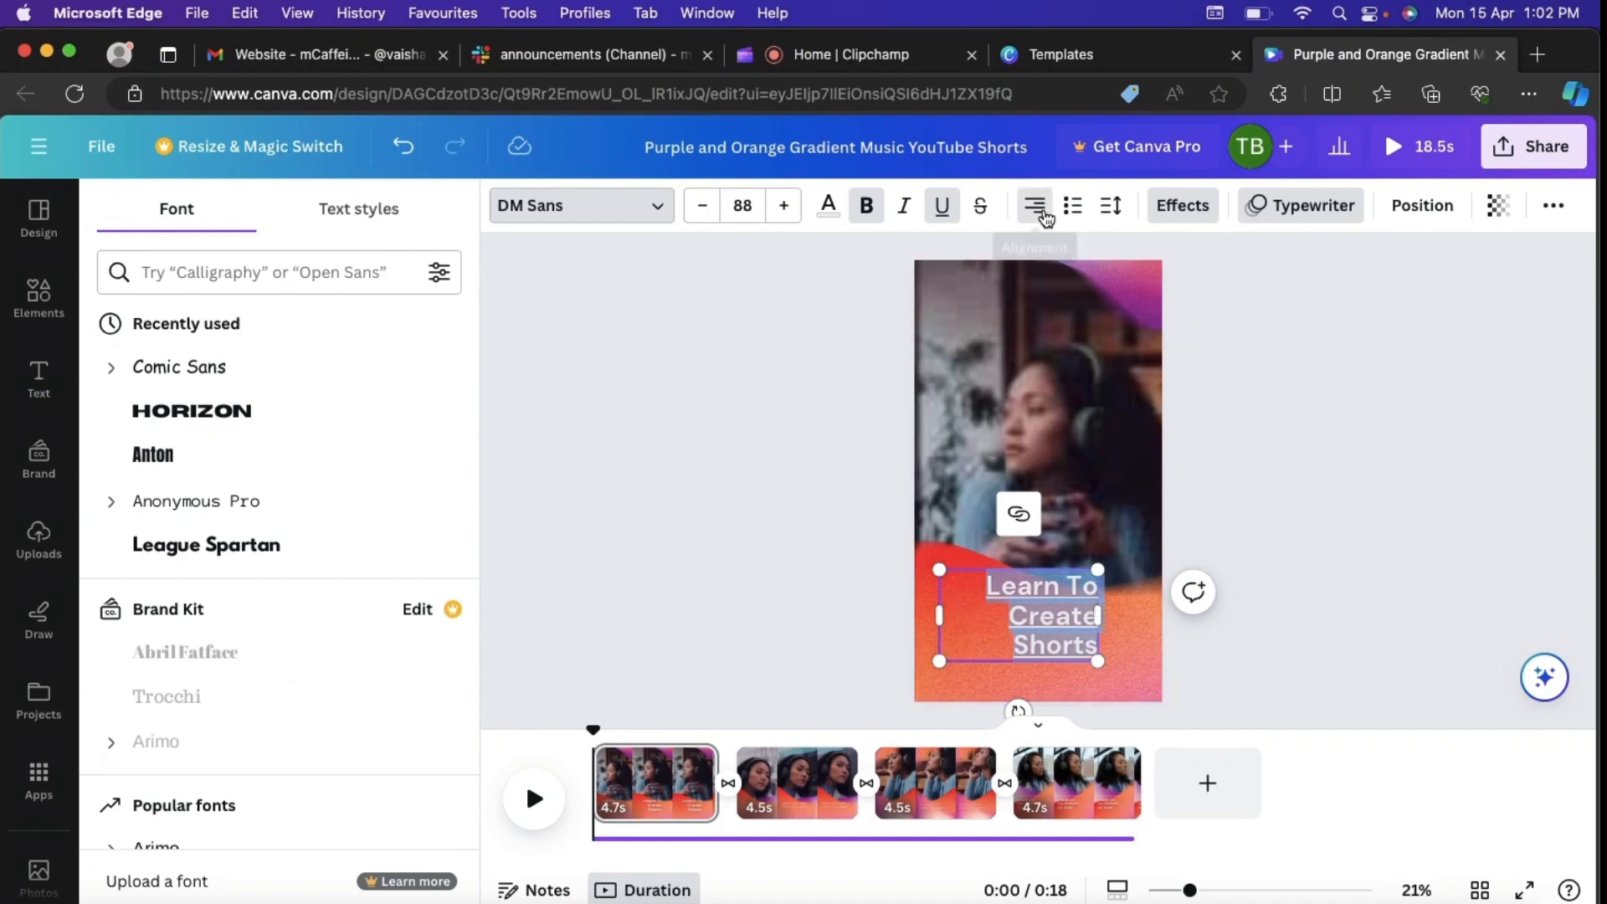
pyautogui.click(1044, 215)
pyautogui.click(1290, 452)
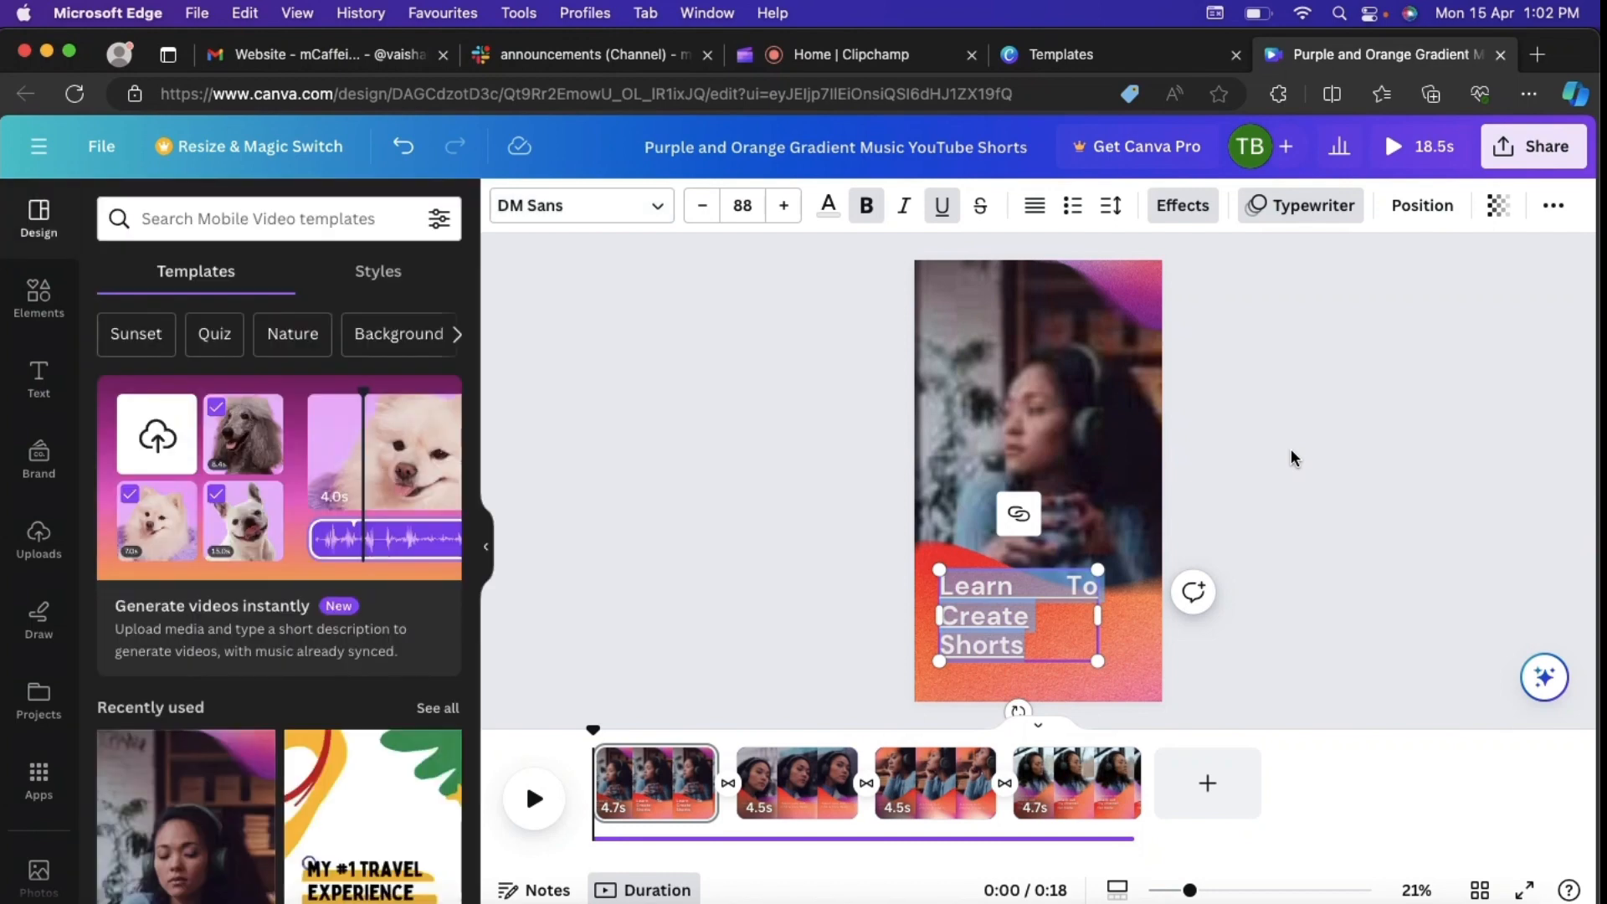
pyautogui.click(1290, 452)
# Step: Examine the text effect styles and shadow settings for the first clip's heading, and close them without applying any
pyautogui.click(999, 649)
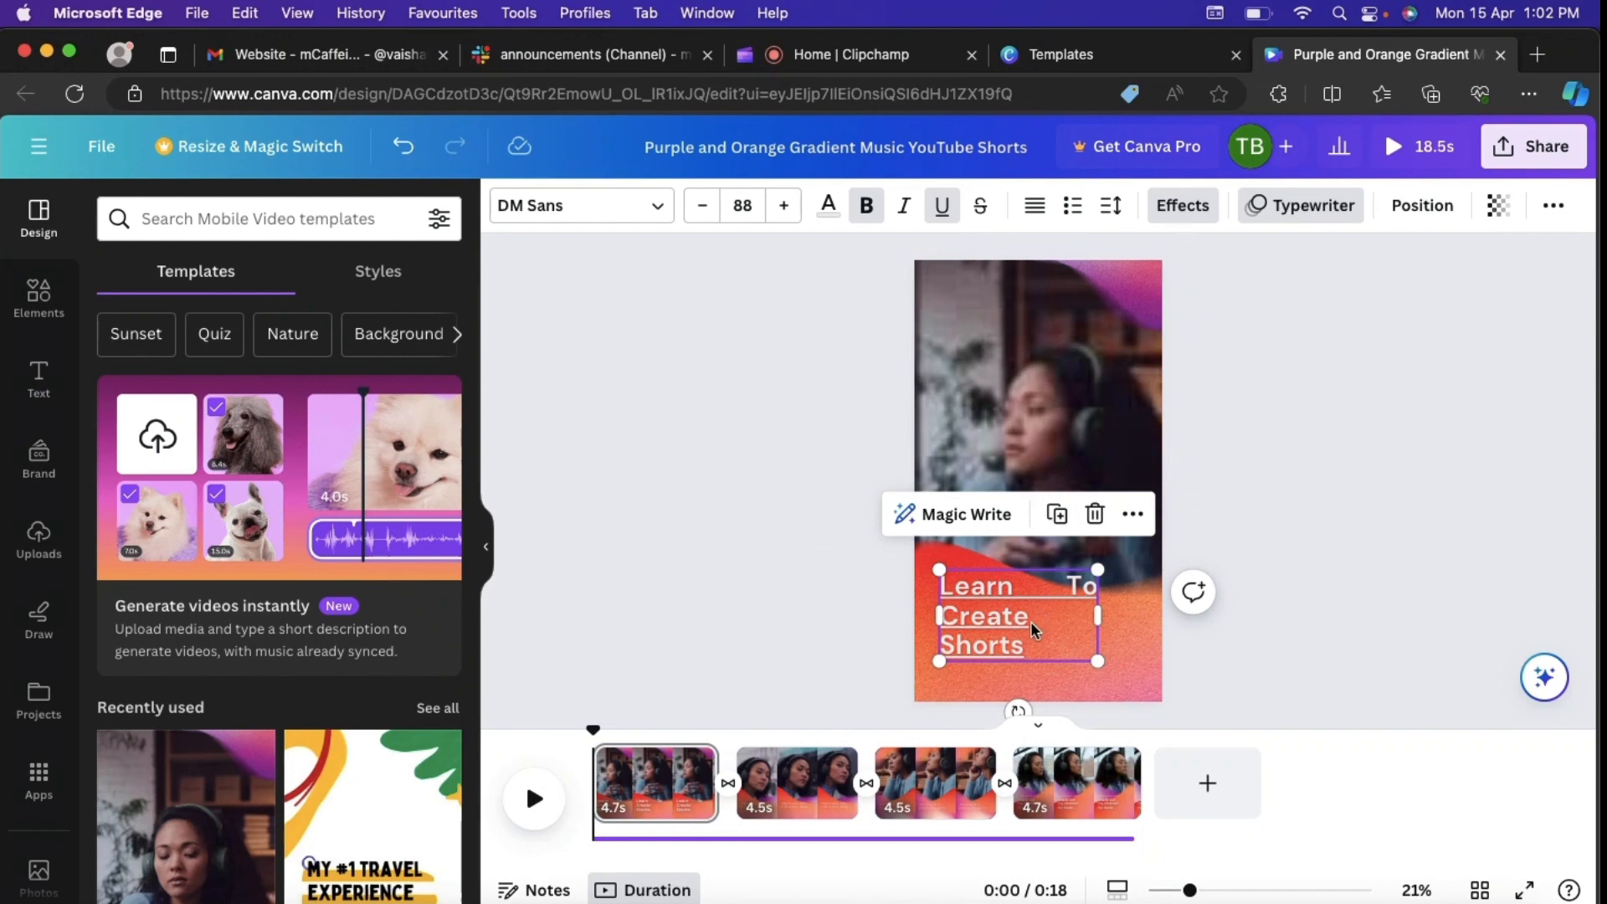
pyautogui.click(1189, 224)
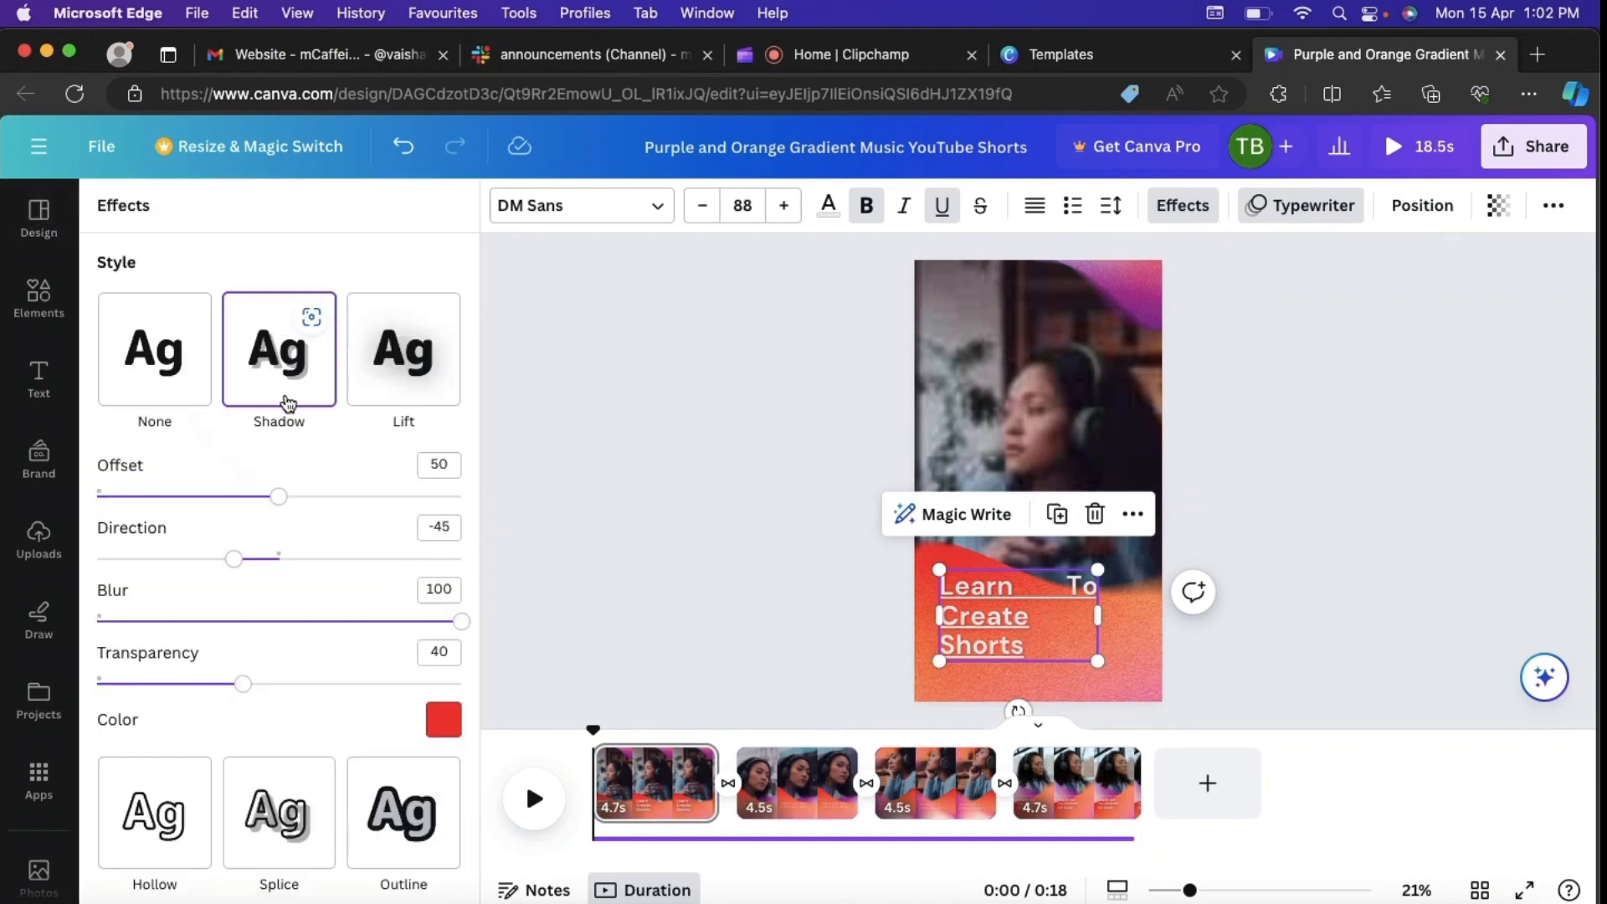
pyautogui.scroll(-1, 292, 508)
pyautogui.scroll(-3, 292, 508)
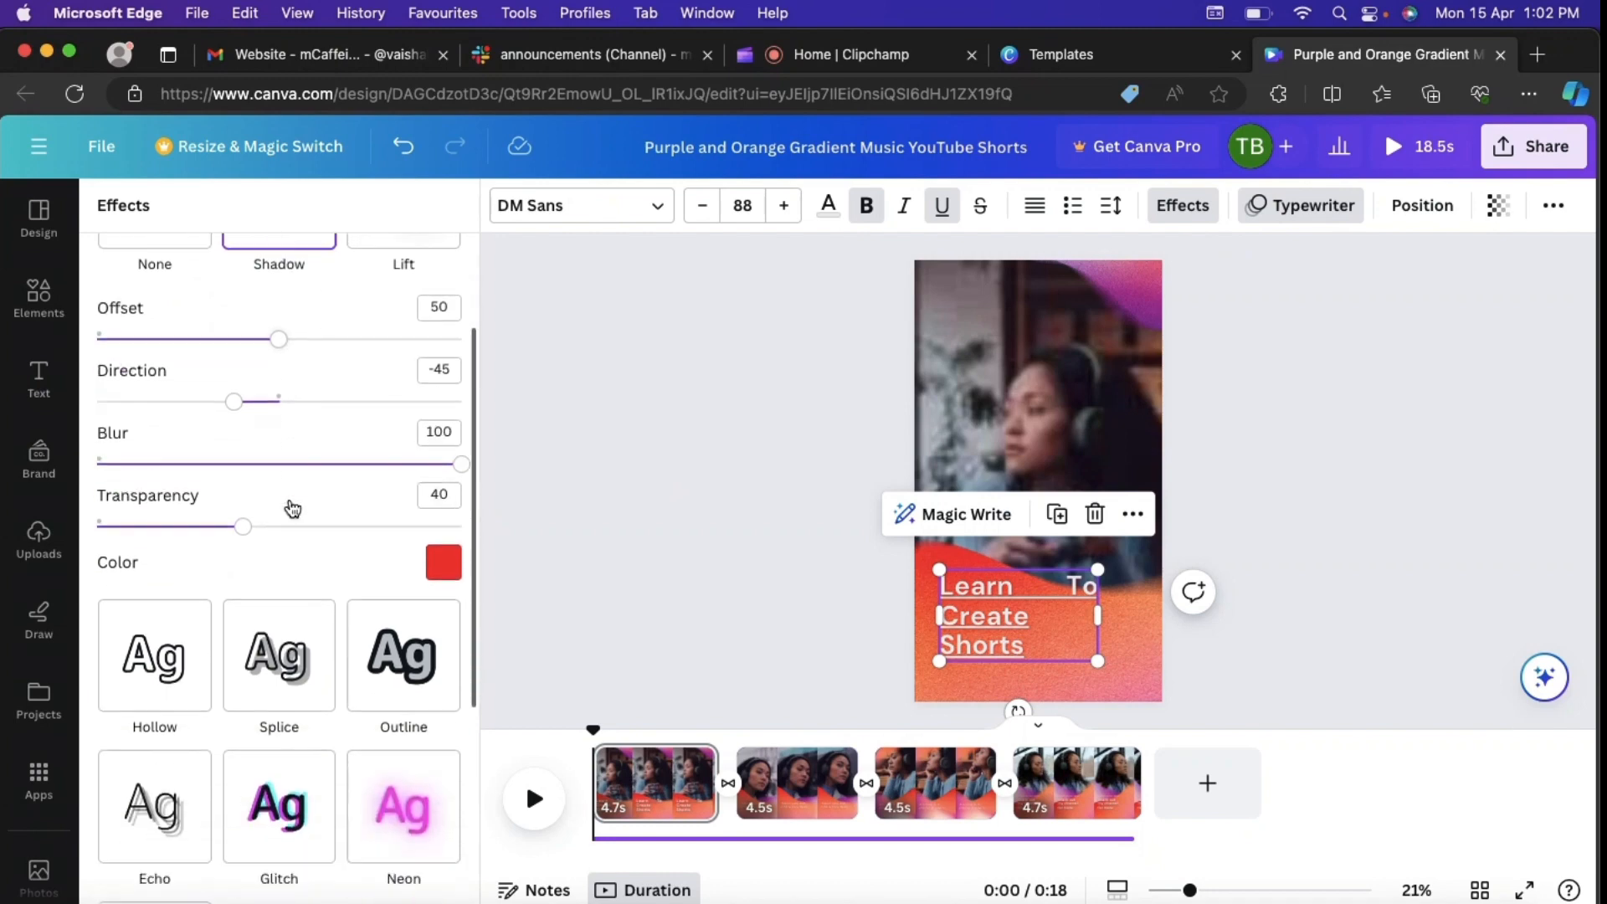
pyautogui.scroll(3, 358, 617)
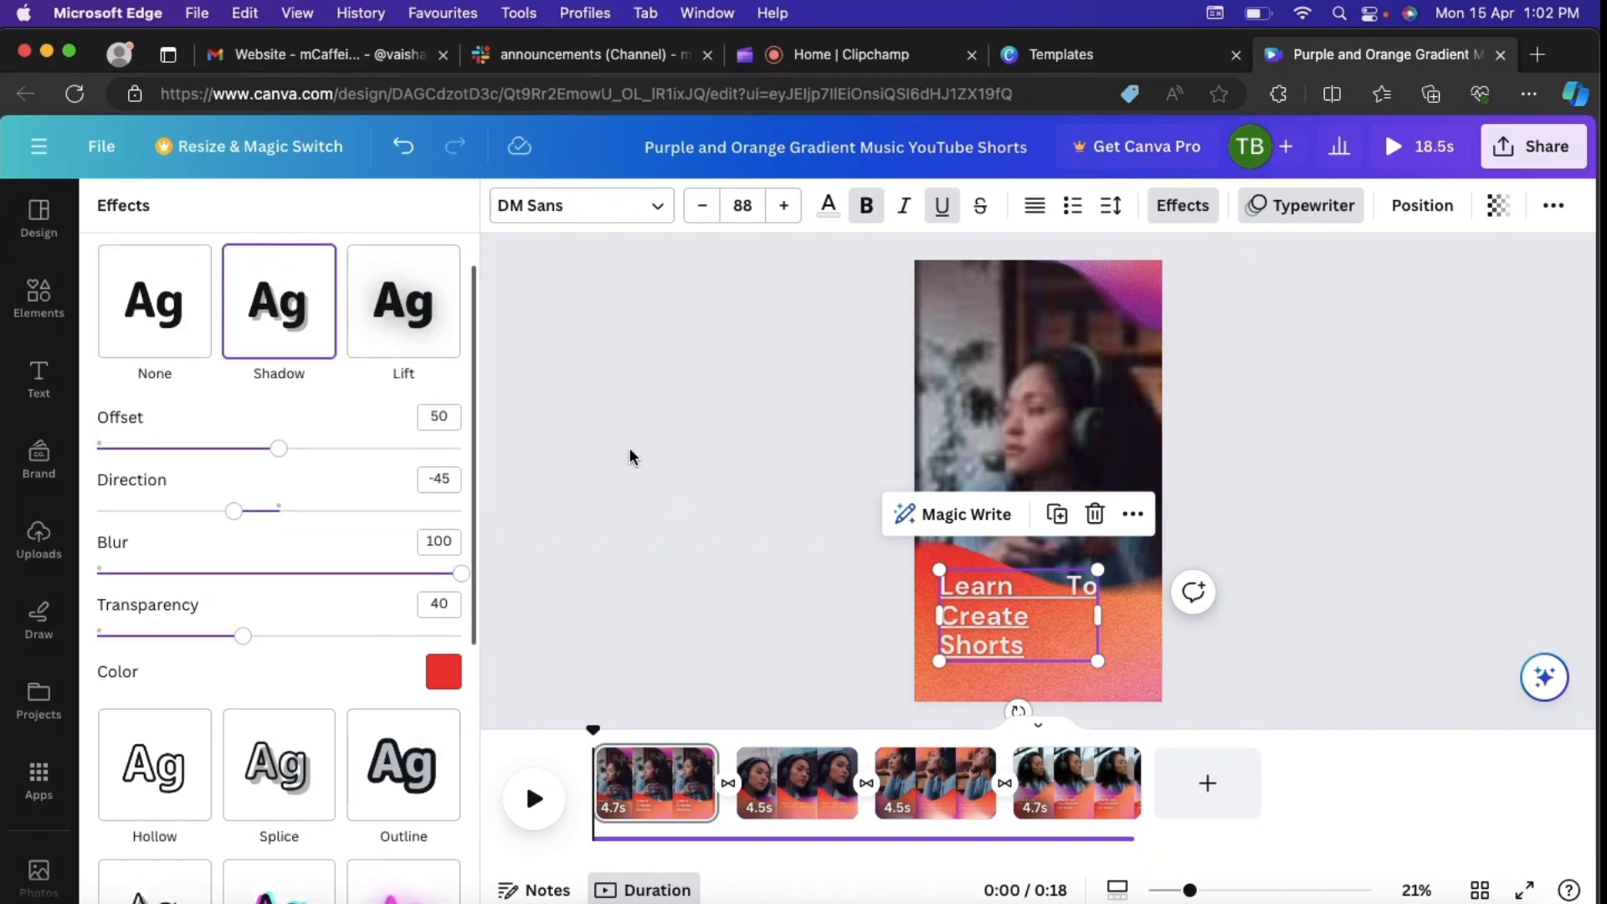
pyautogui.click(630, 453)
pyautogui.scroll(-1, 1308, 370)
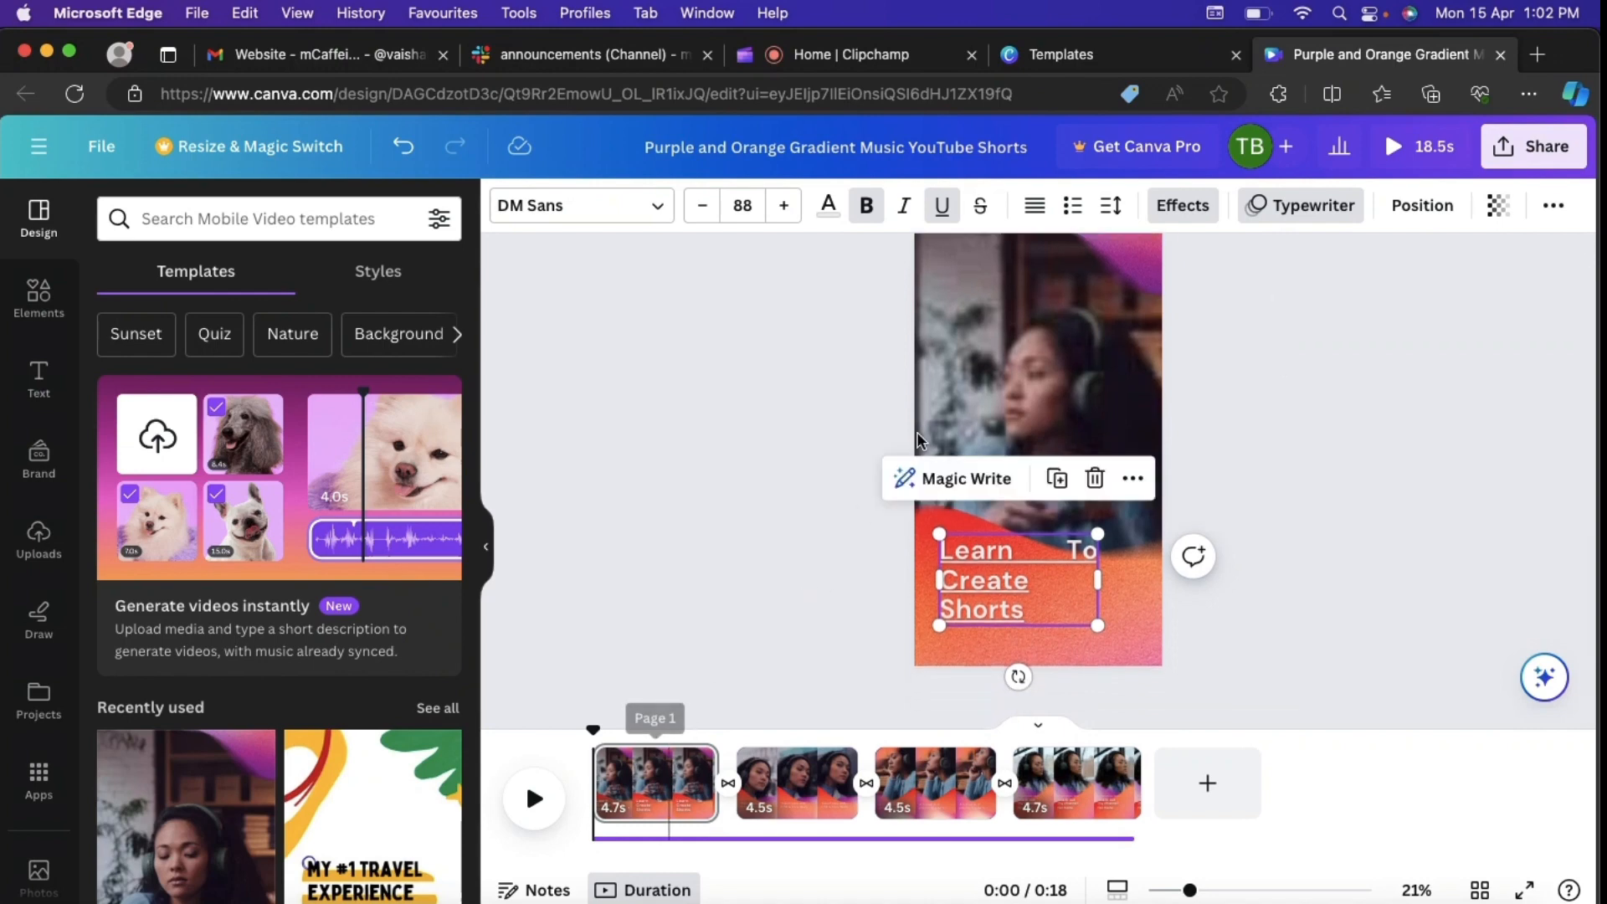
# Step: Check the video editing options for the first clip's background video and delete that video from the page
pyautogui.click(989, 359)
pyautogui.scroll(1, 952, 504)
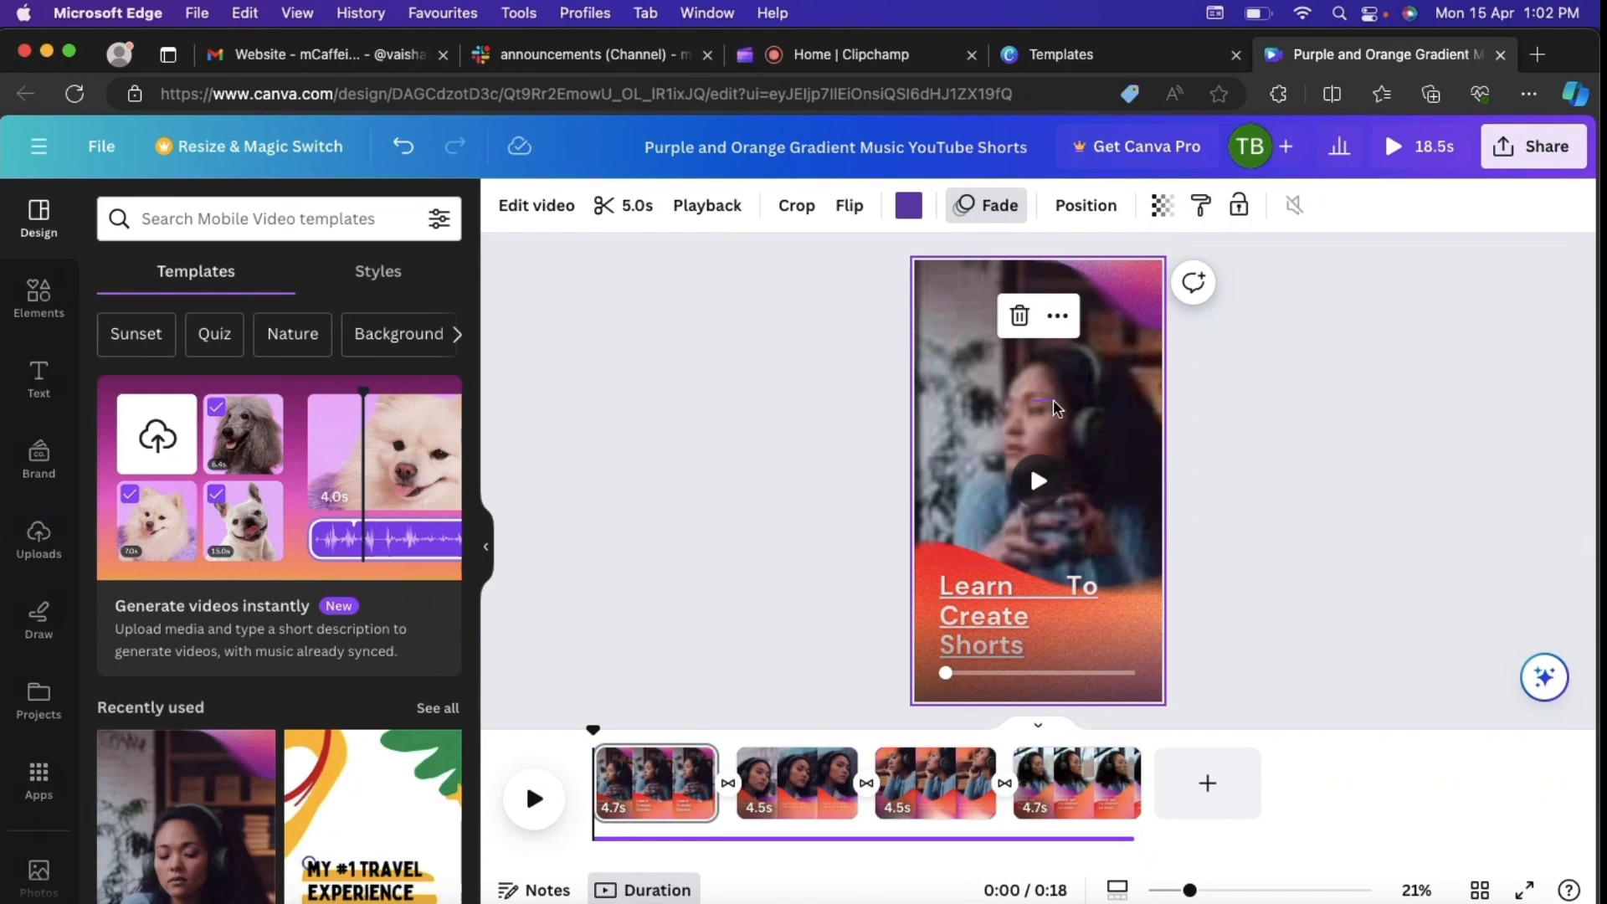
pyautogui.click(1082, 405)
pyautogui.click(1098, 356)
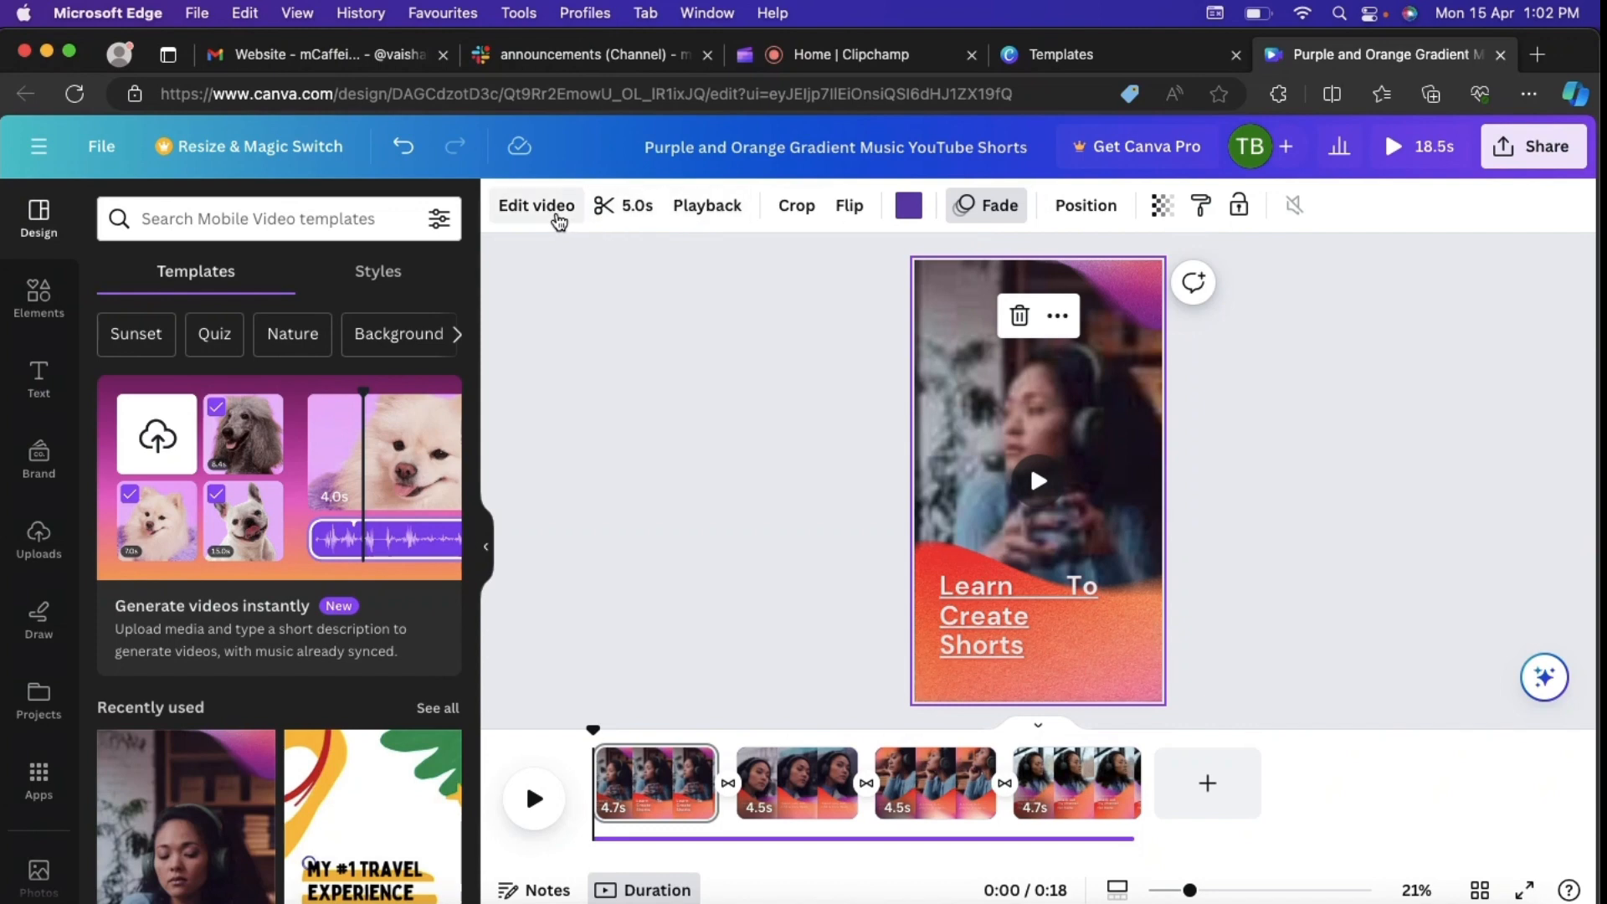
pyautogui.click(557, 216)
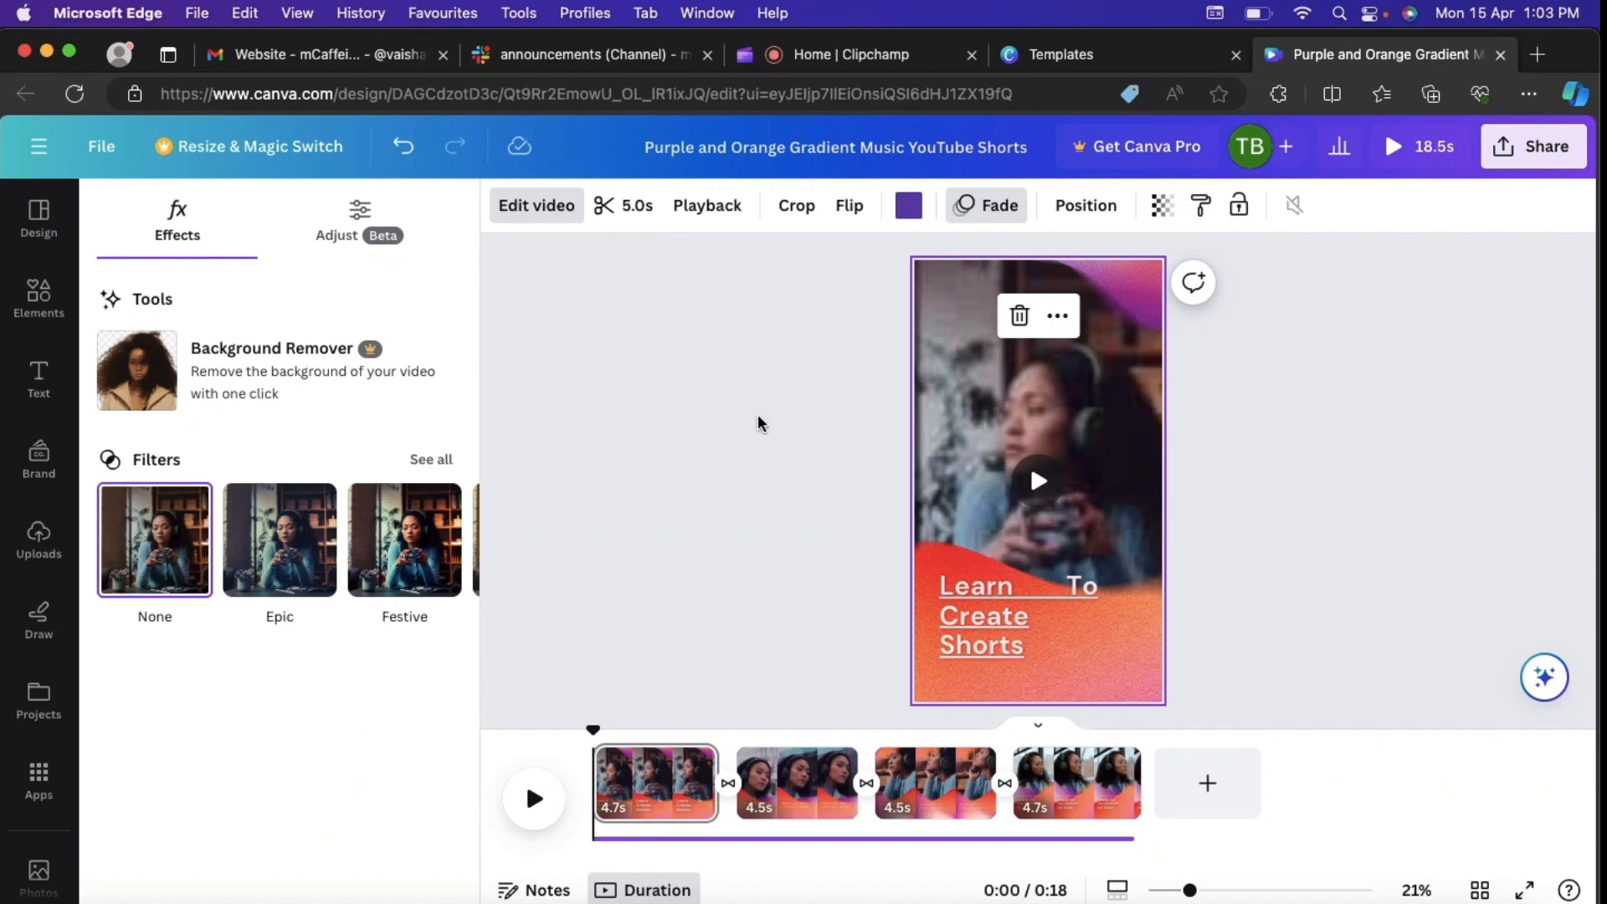
pyautogui.moveTo(962, 409)
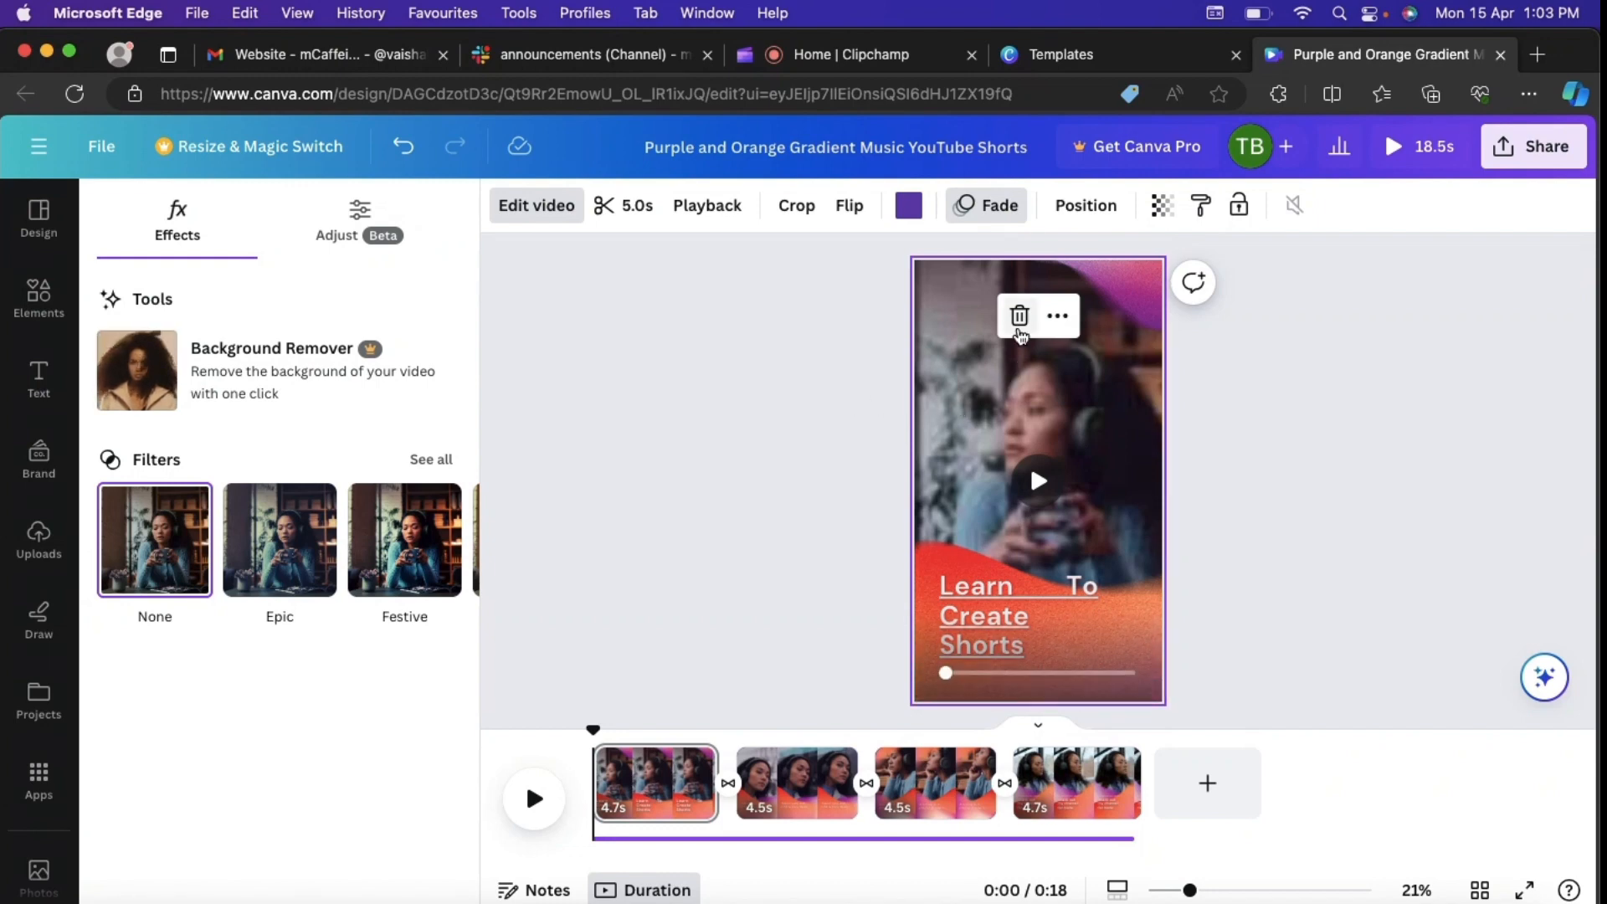
pyautogui.click(1020, 317)
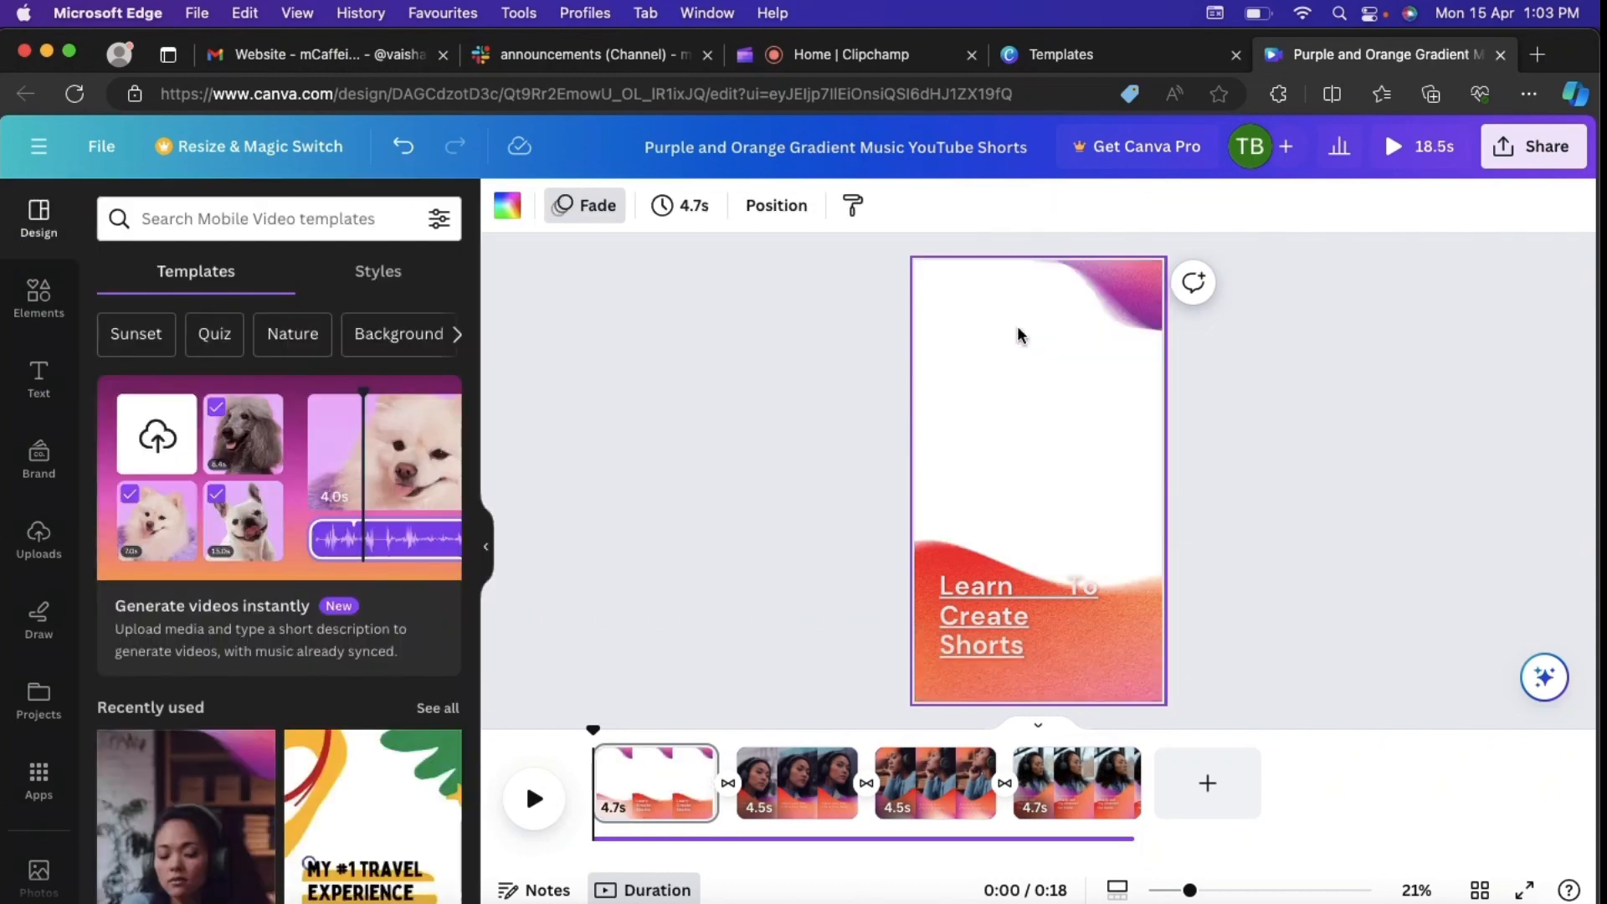
pyautogui.click(752, 431)
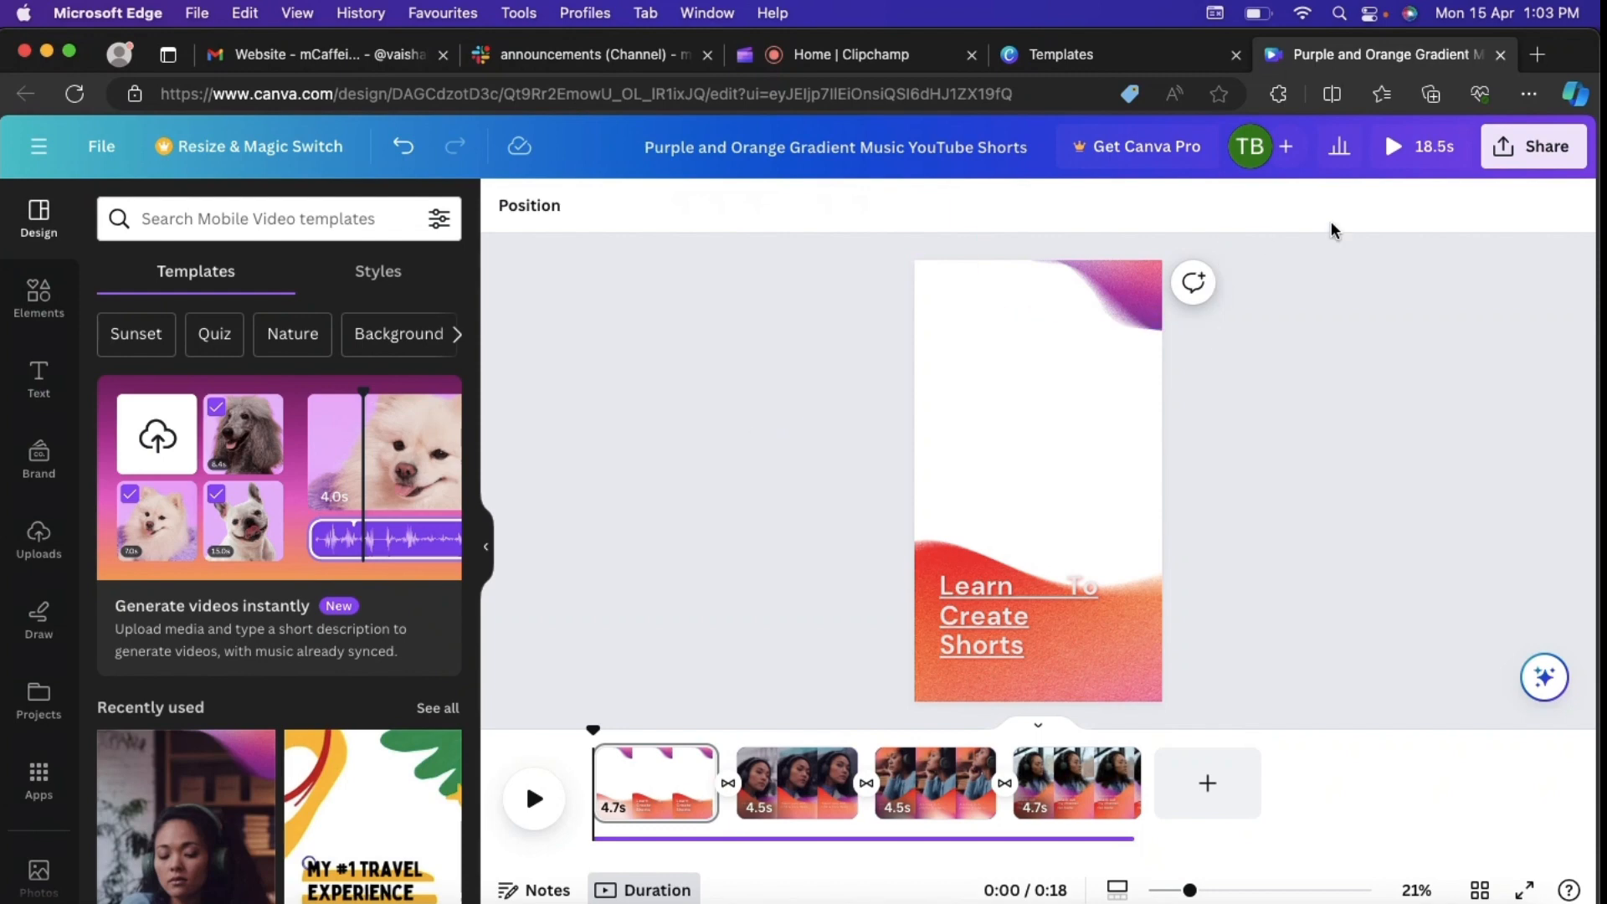
# Step: Open the Google home page in a new browser tab
pyautogui.click(1538, 55)
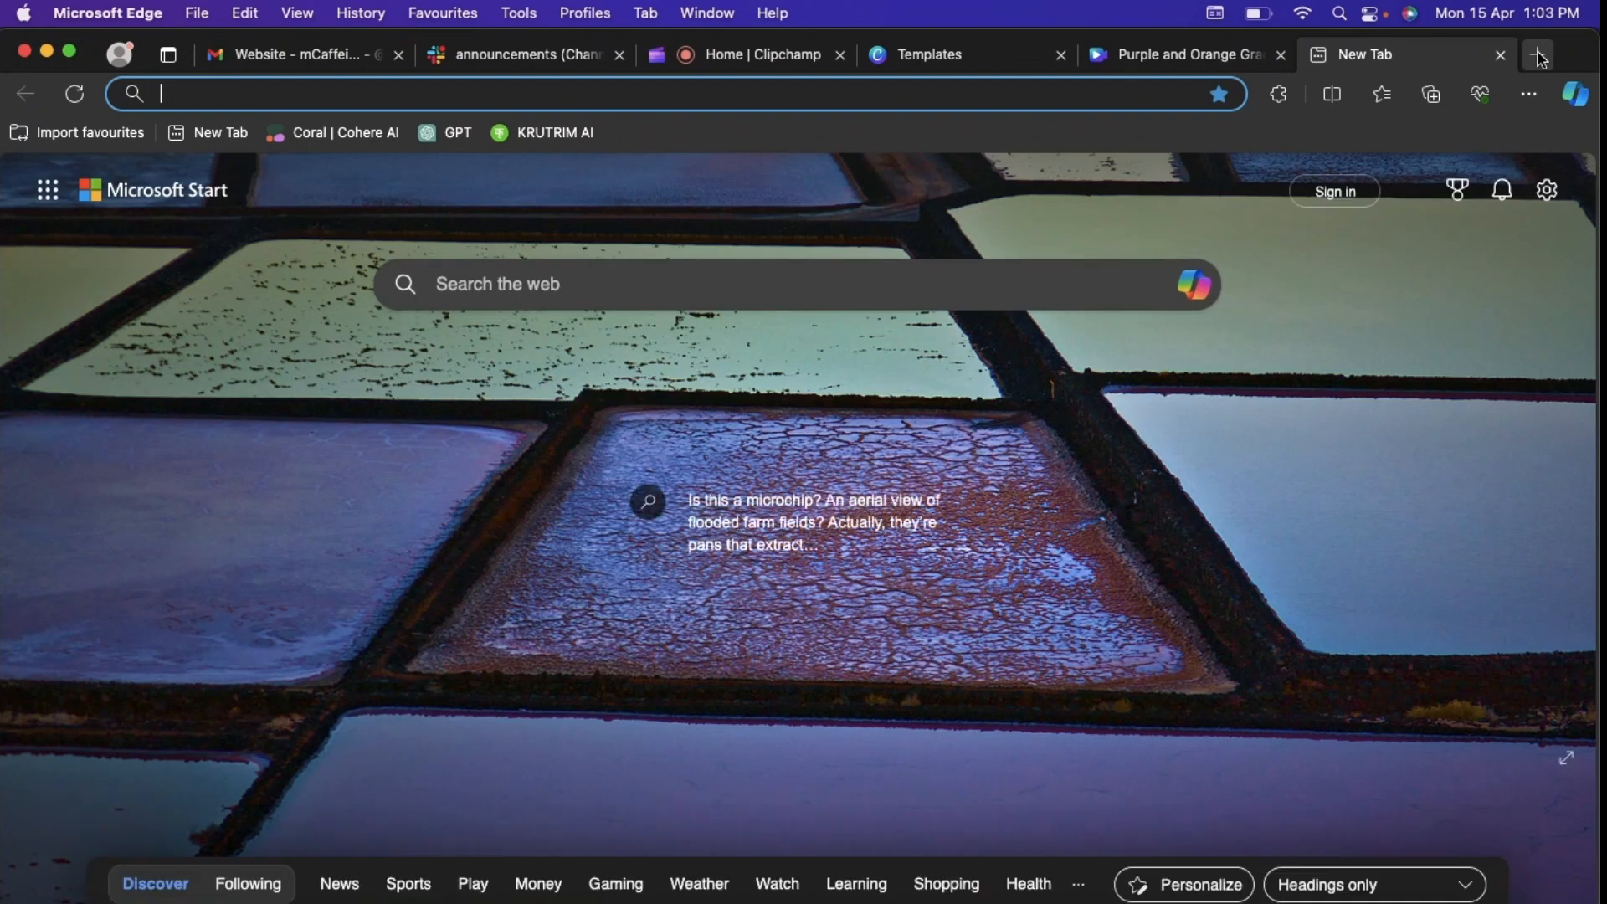
pyautogui.write('p')
pyautogui.press('BackSpace')
pyautogui.press('BackSpace')
pyautogui.write('go')
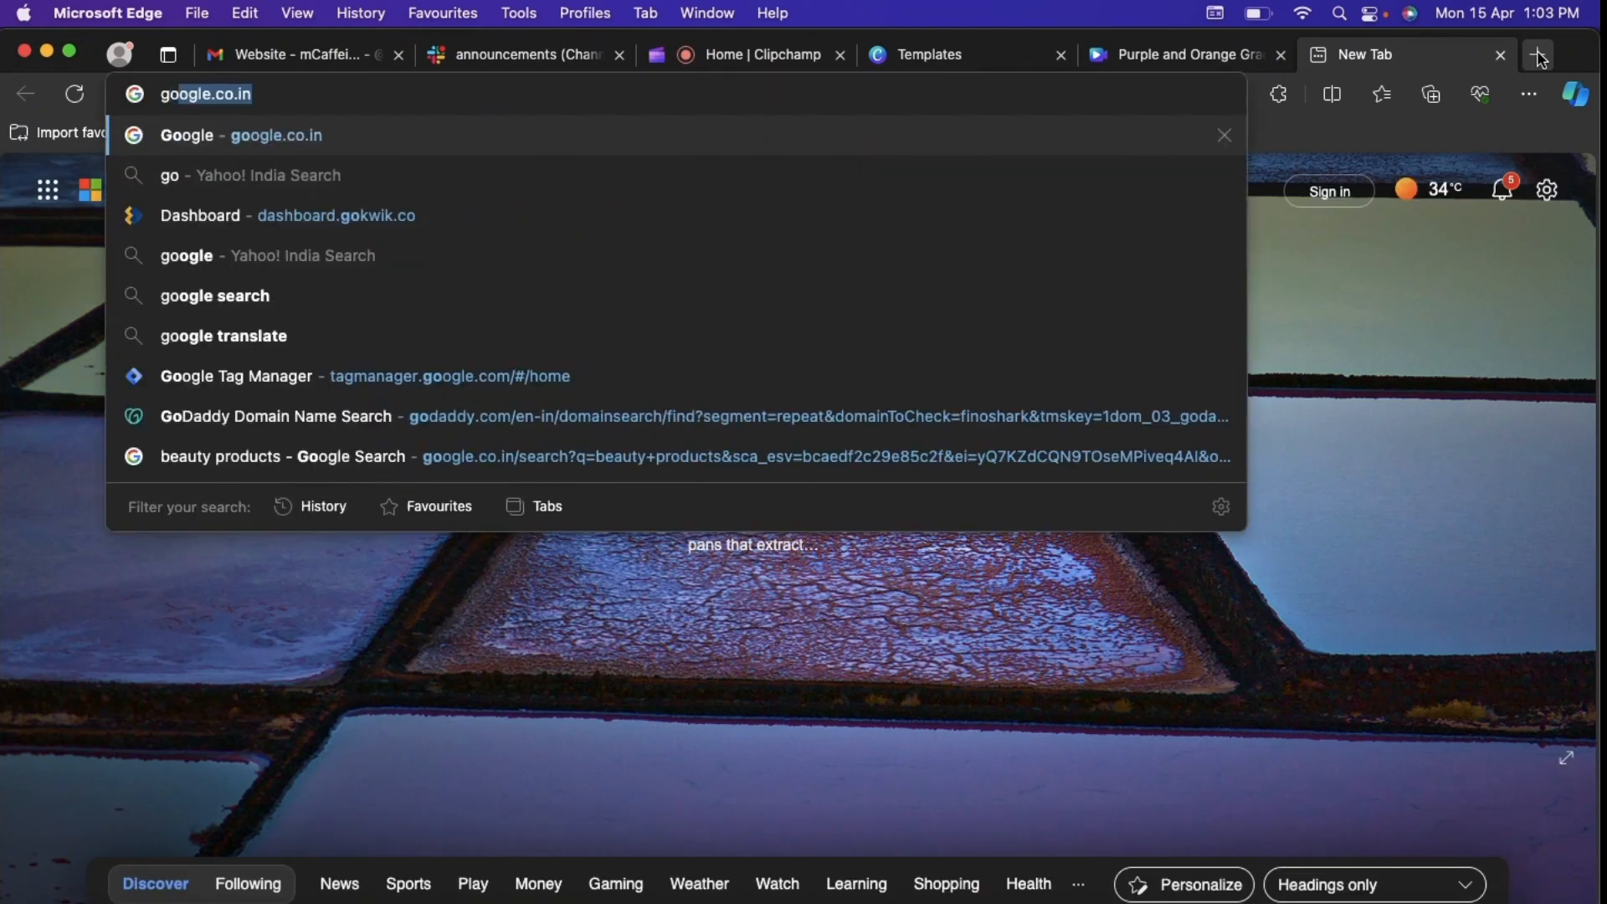
pyautogui.press('Return')
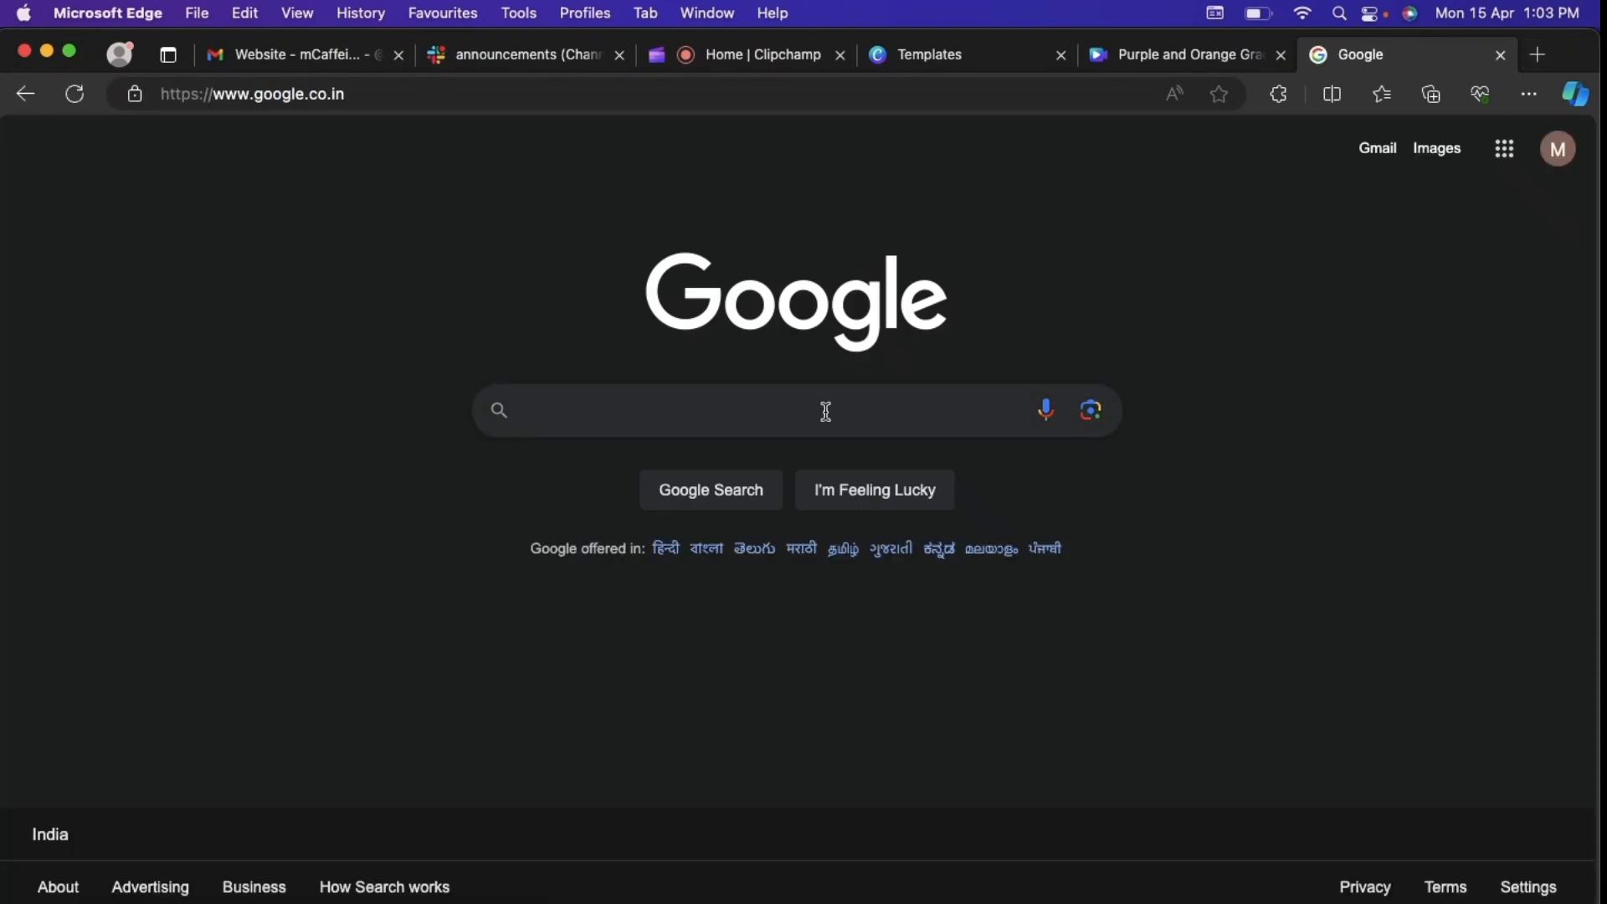
# Step: Search Google for pixabay and open the Pixabay website
pyautogui.click(825, 411)
pyautogui.write('pixa')
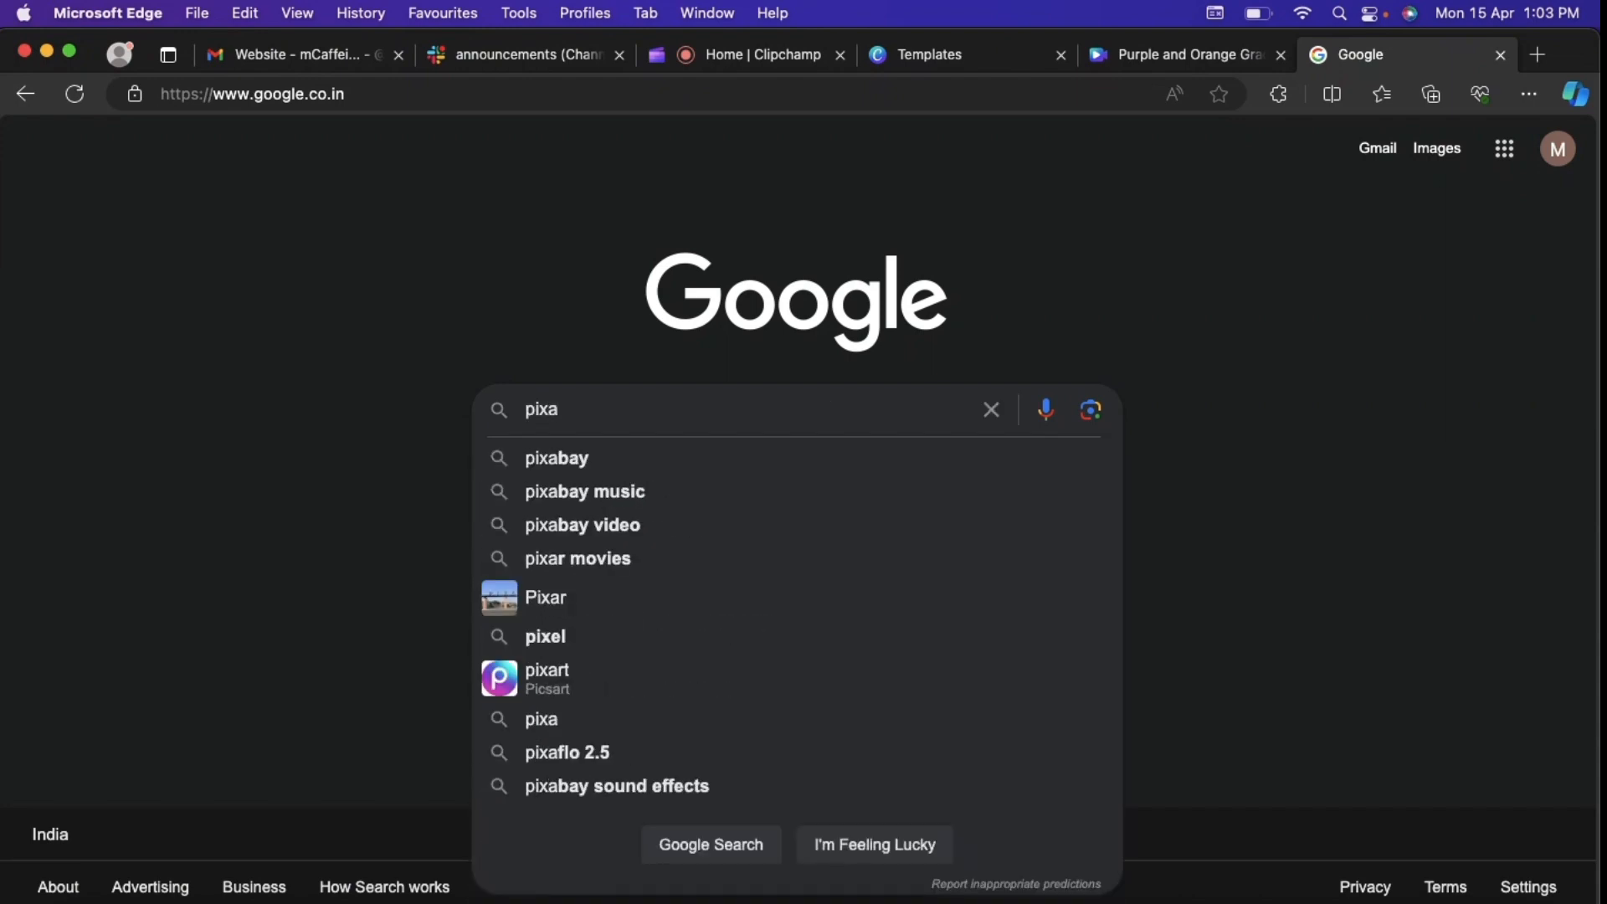
pyautogui.press('BackSpace')
pyautogui.press('BackSpace')
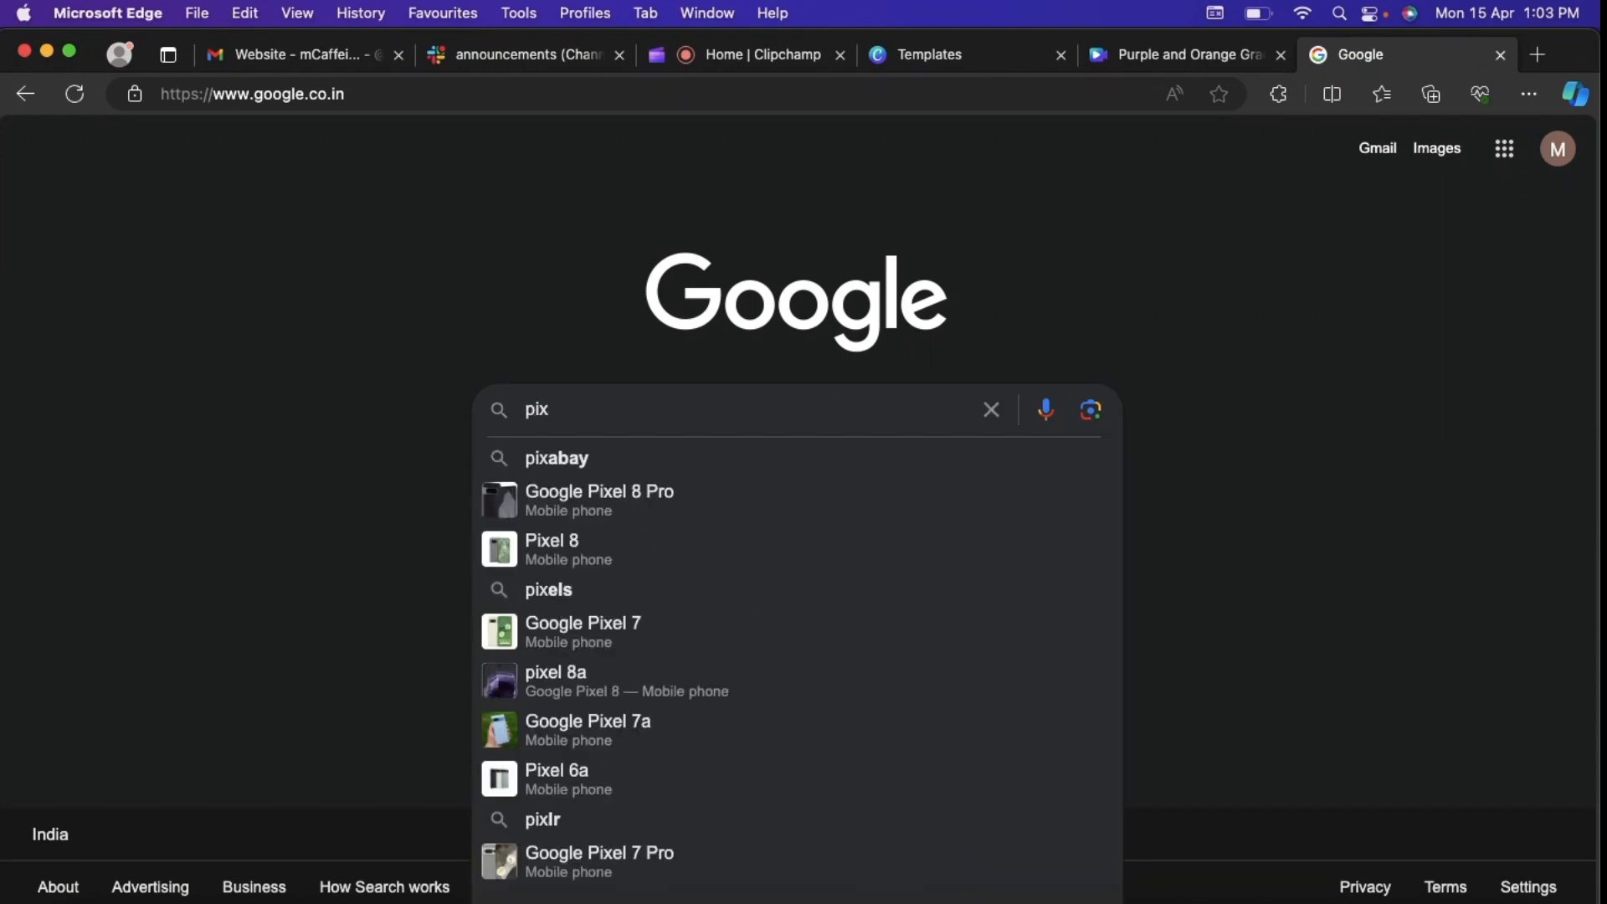
pyautogui.click(728, 465)
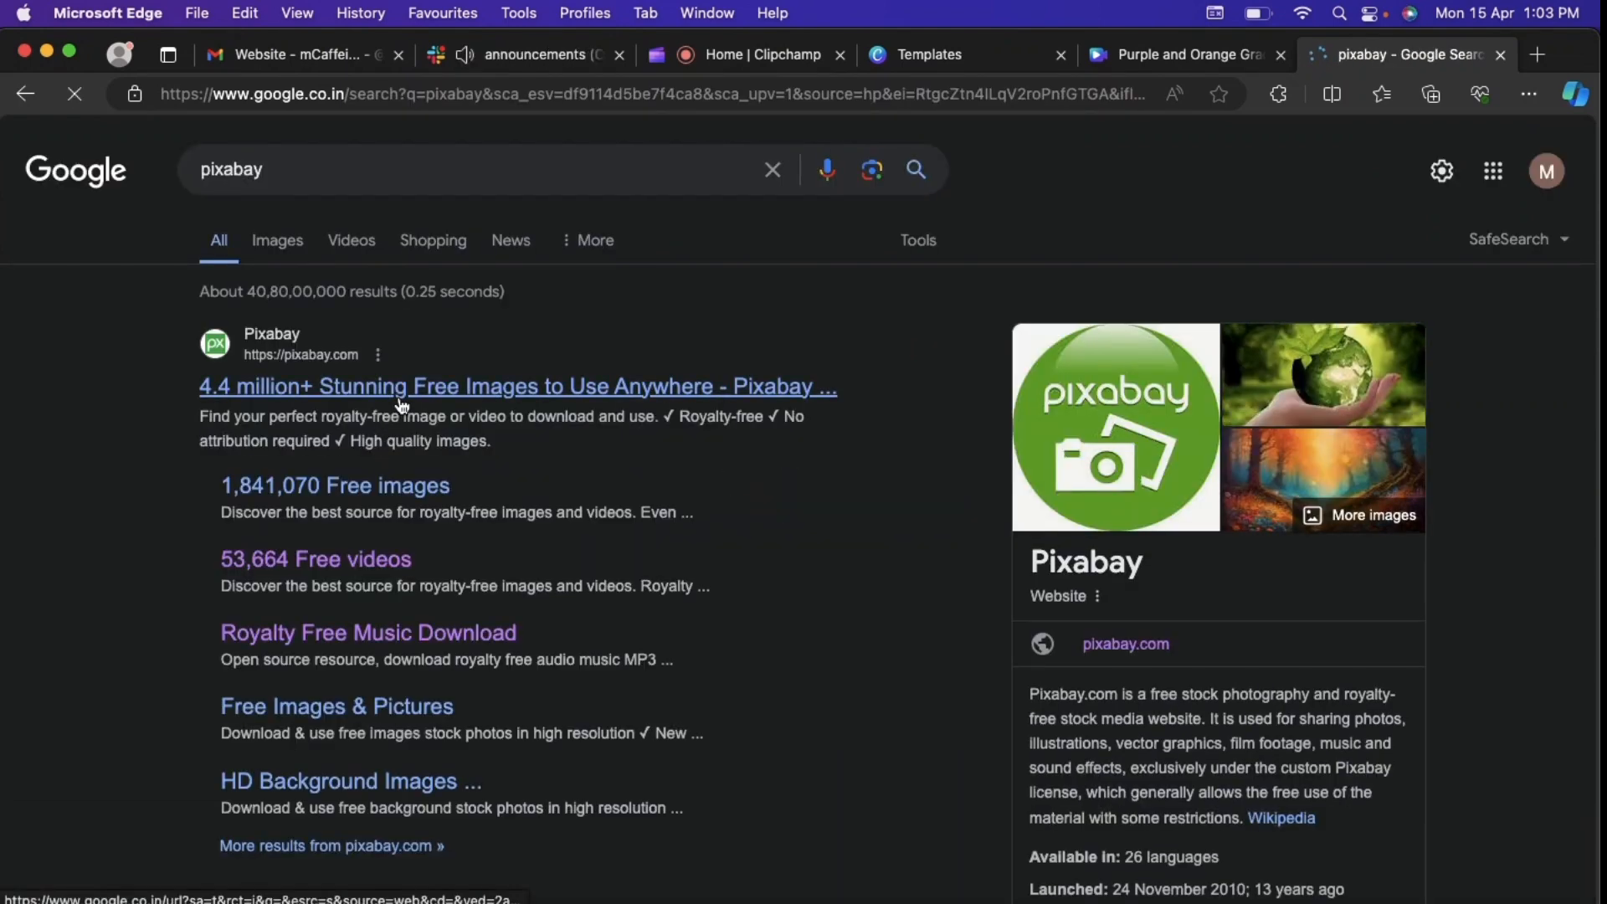
pyautogui.click(400, 392)
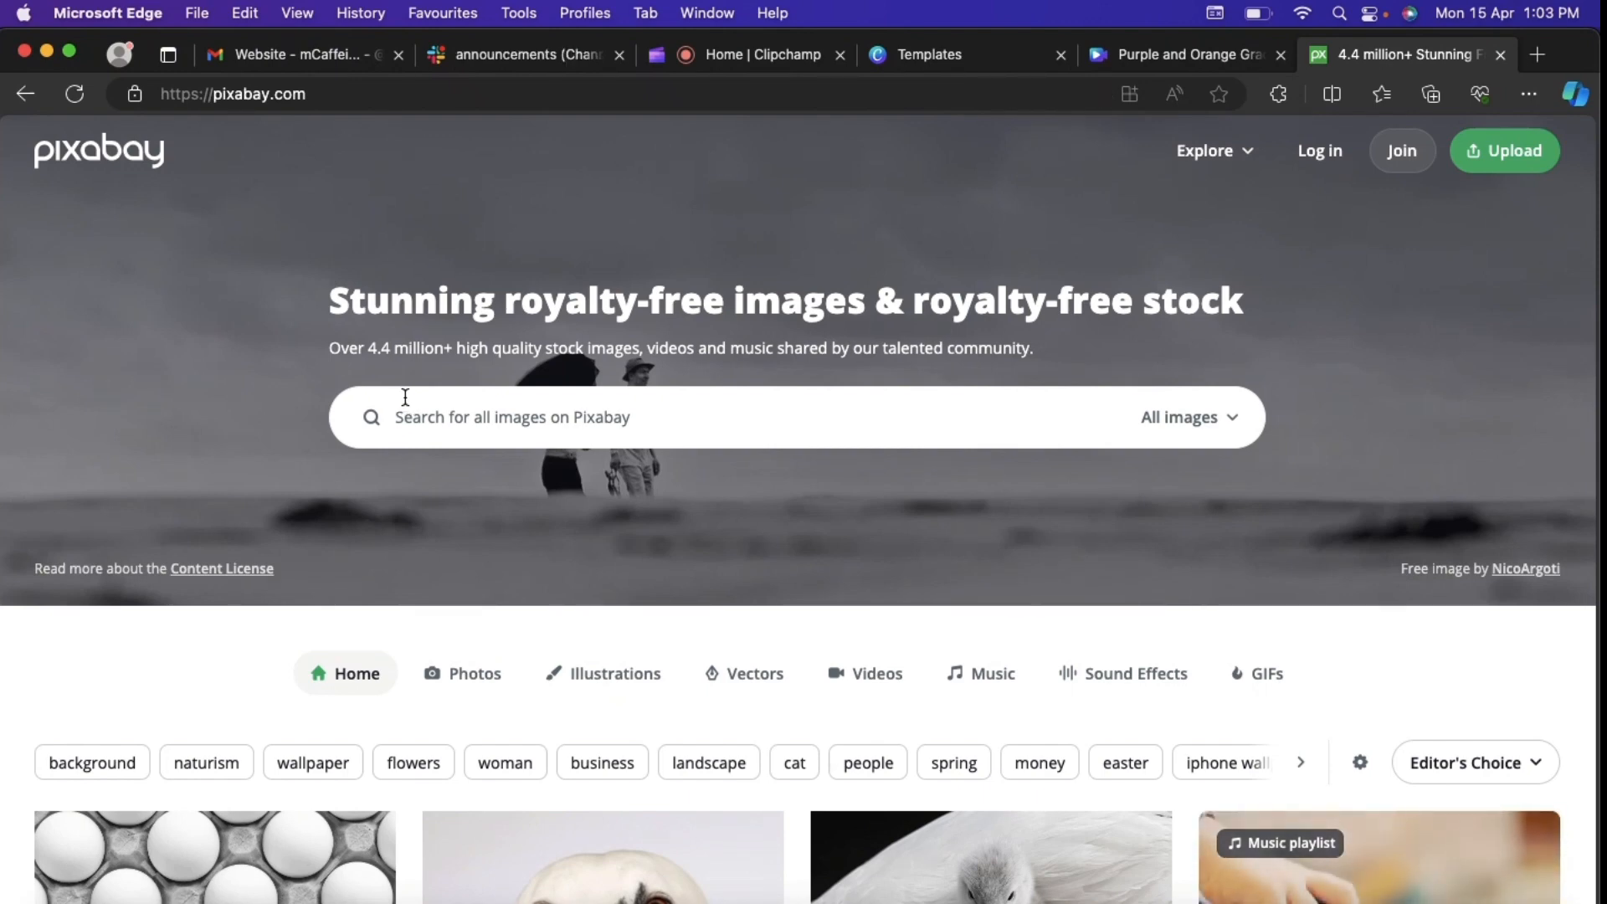
# Step: Limit the Pixabay search to videos, search for "travel" and browse the royalty-free clips
pyautogui.click(1187, 417)
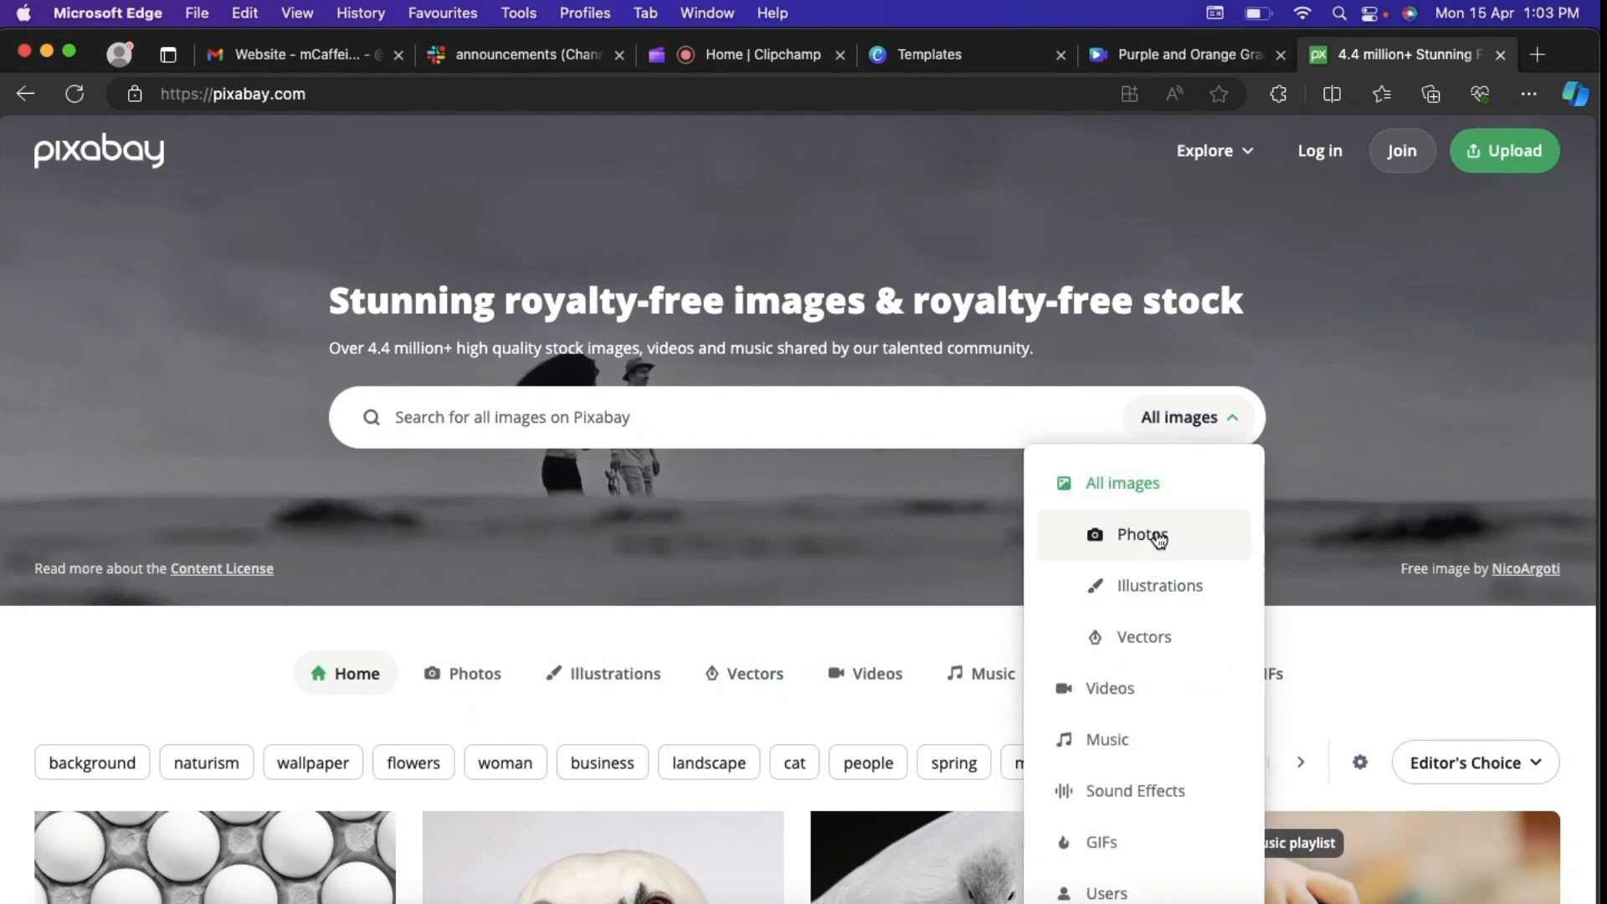
pyautogui.click(1117, 695)
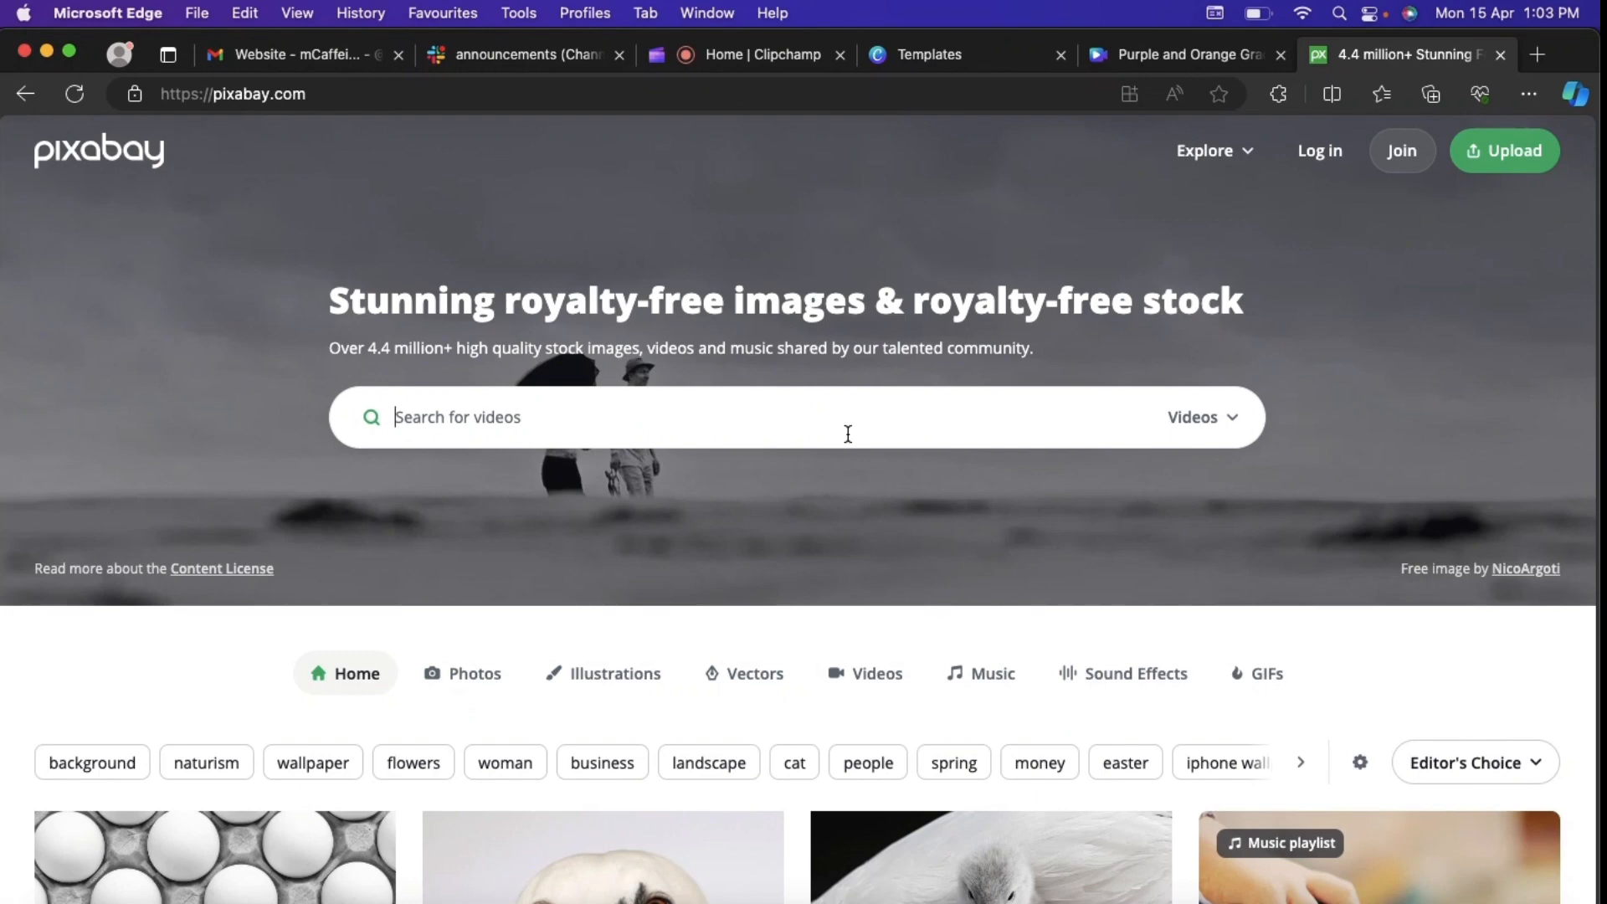
pyautogui.write('travel')
pyautogui.press('Return')
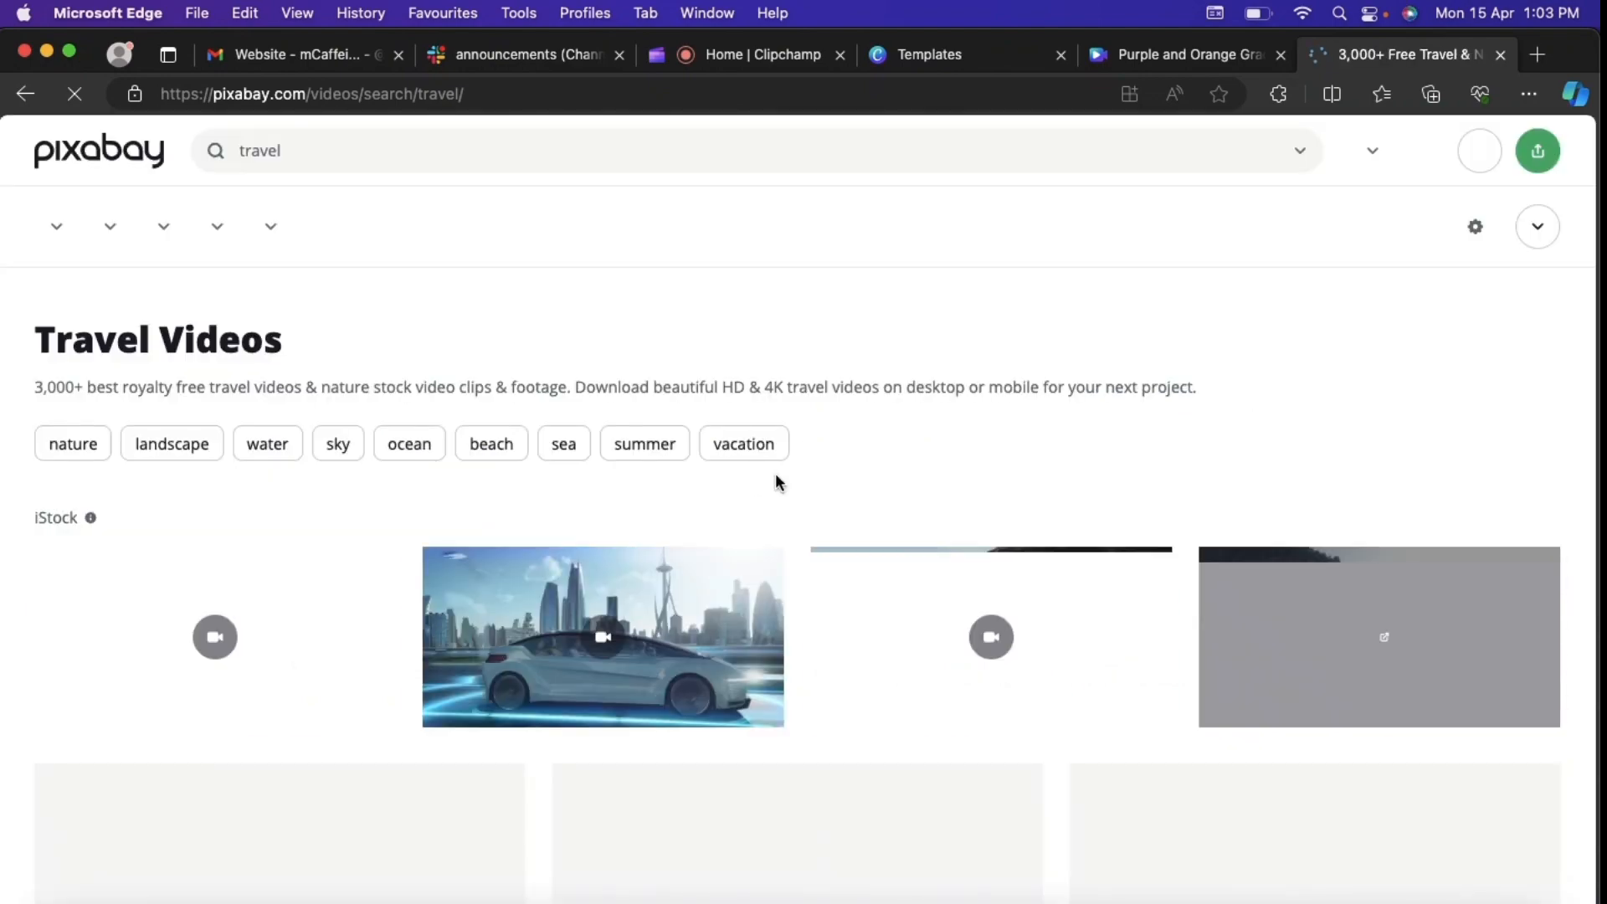
pyautogui.scroll(-3, 944, 442)
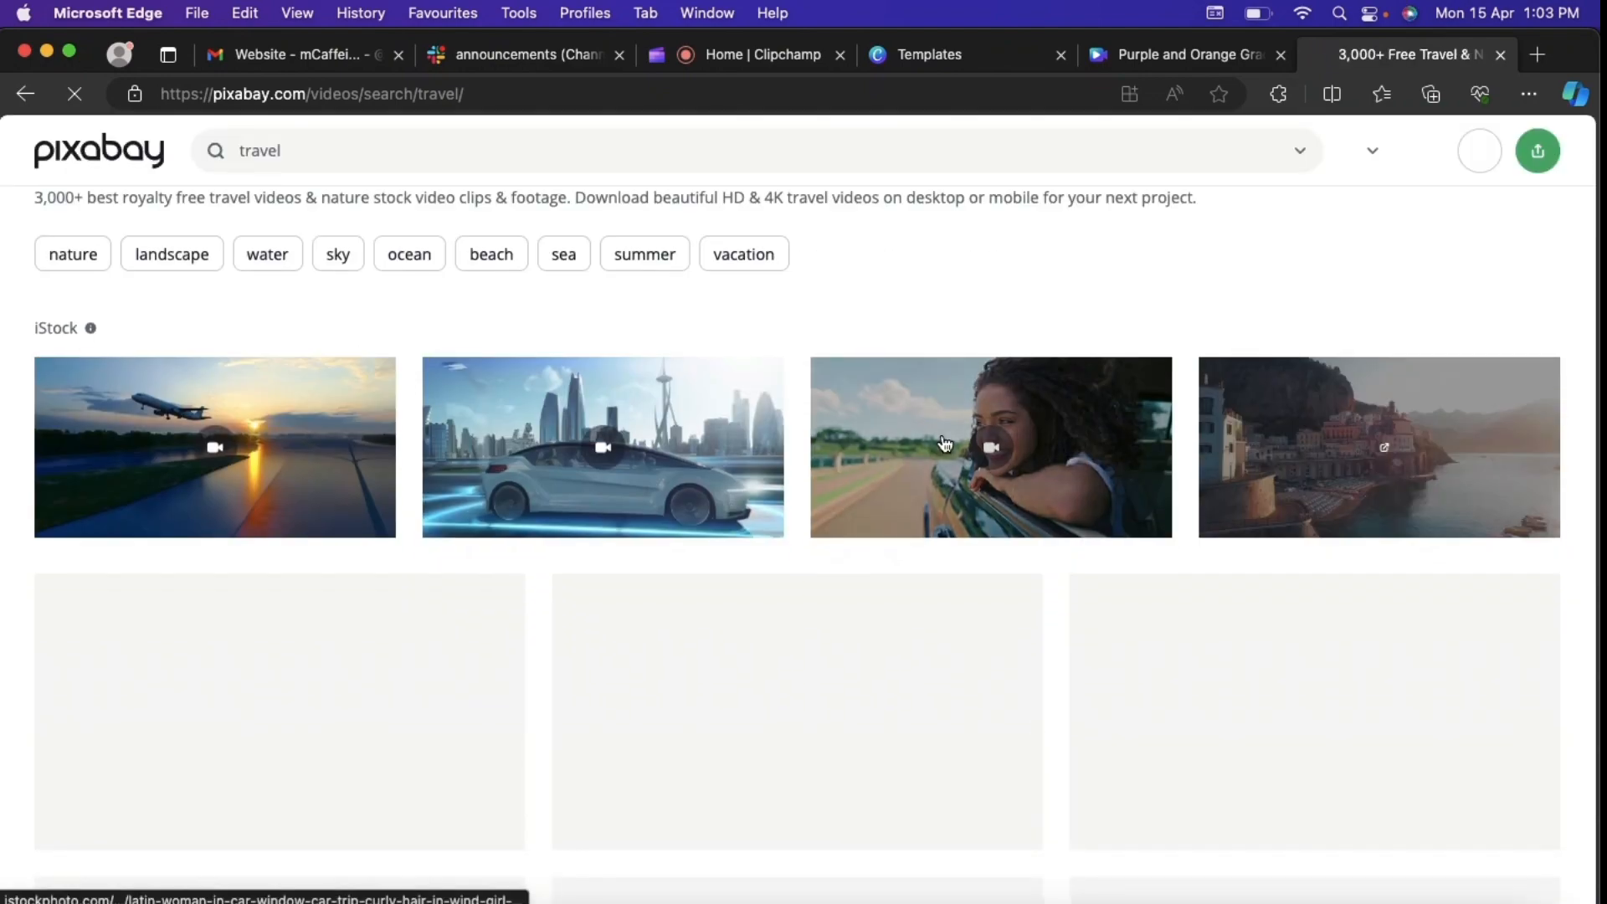
pyautogui.scroll(-3, 944, 442)
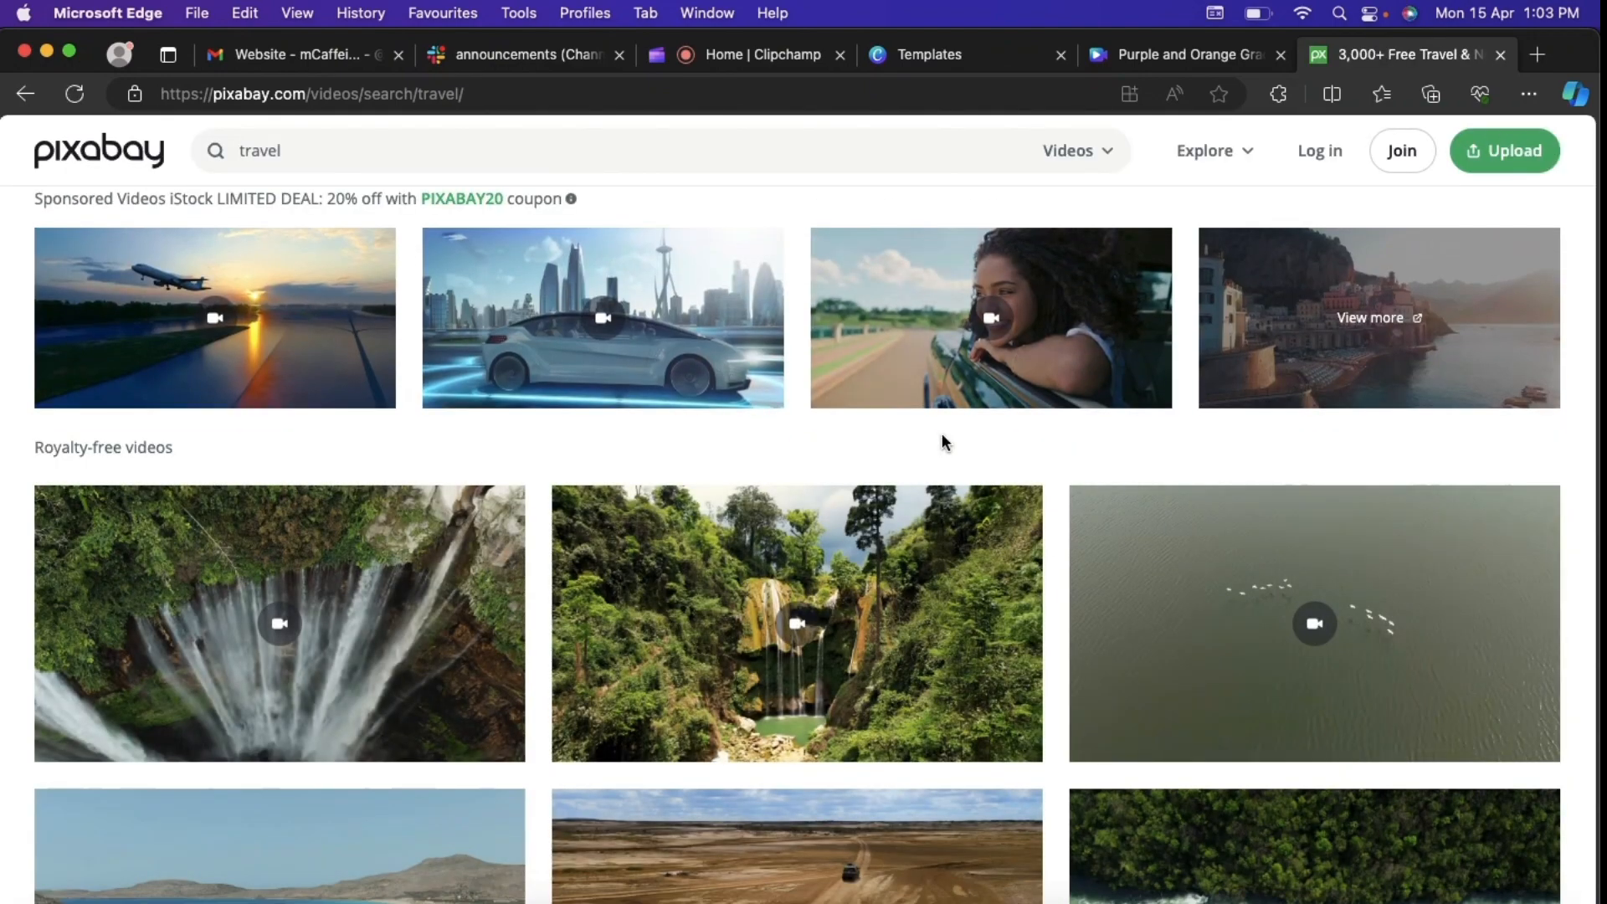
# Step: Leave the Pixabay results, switch back to the Canva design and go to its second page
pyautogui.scroll(-1, 942, 434)
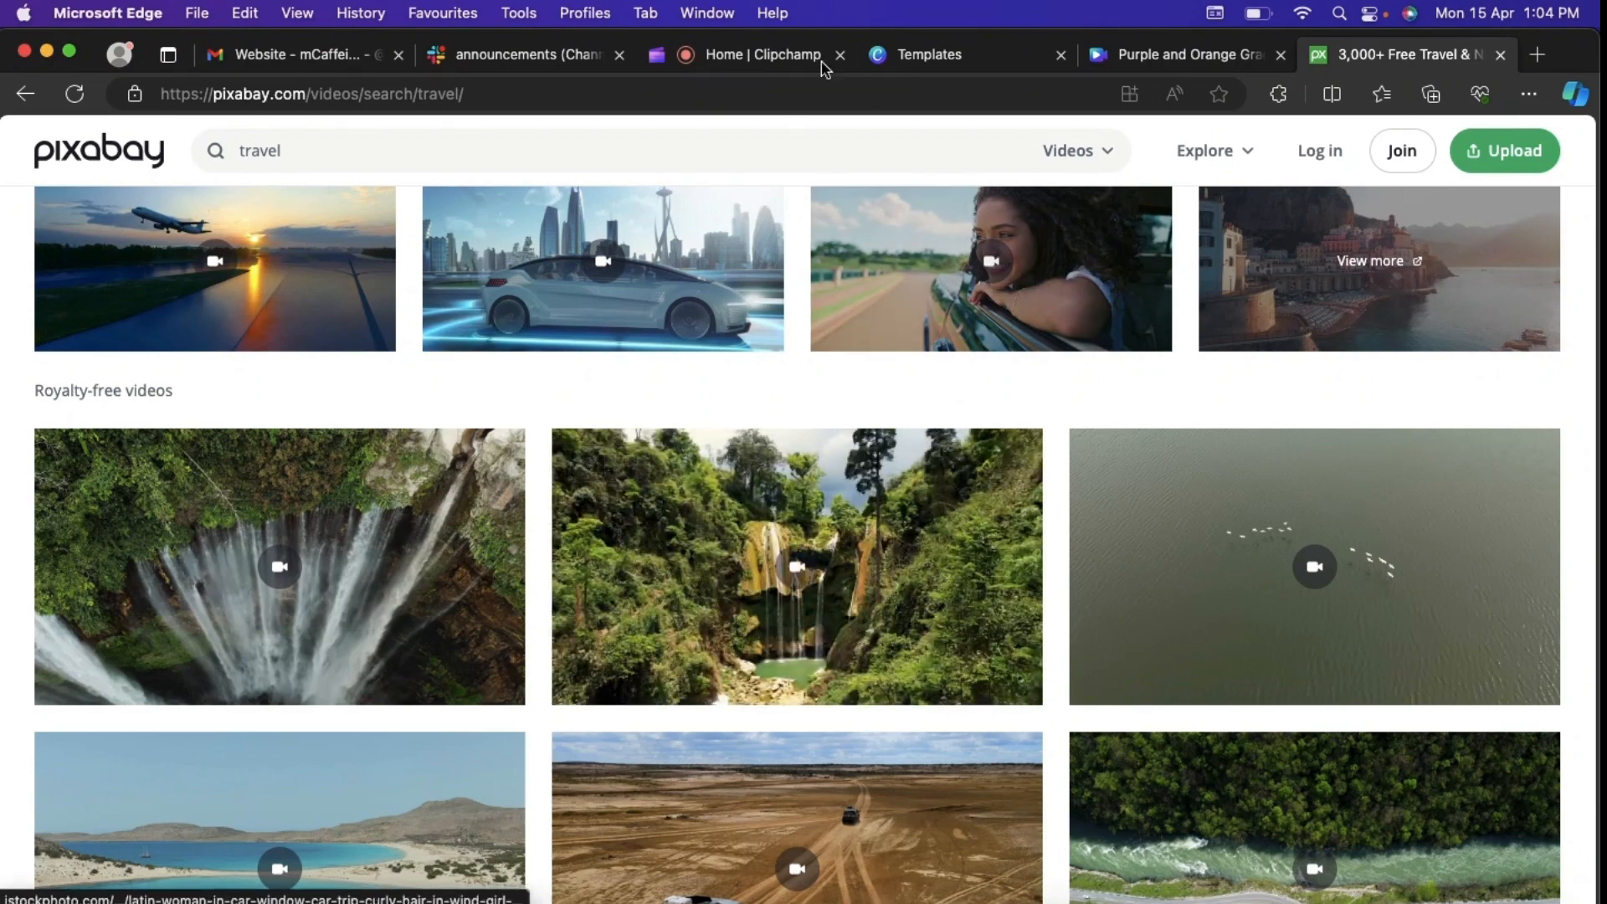
pyautogui.click(1161, 57)
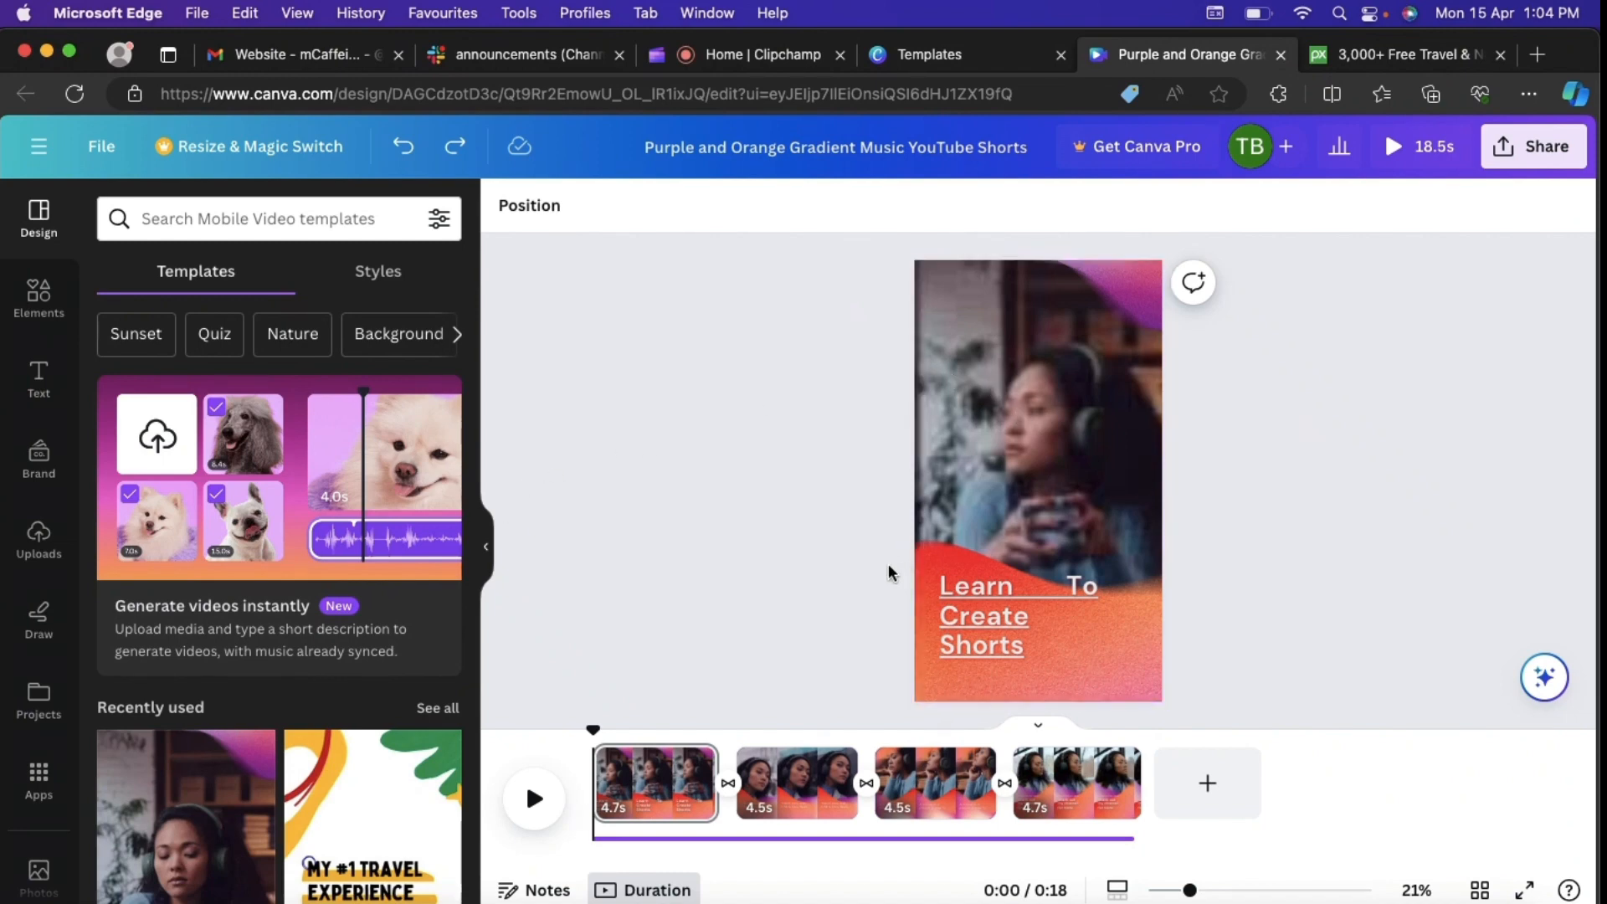
pyautogui.click(784, 793)
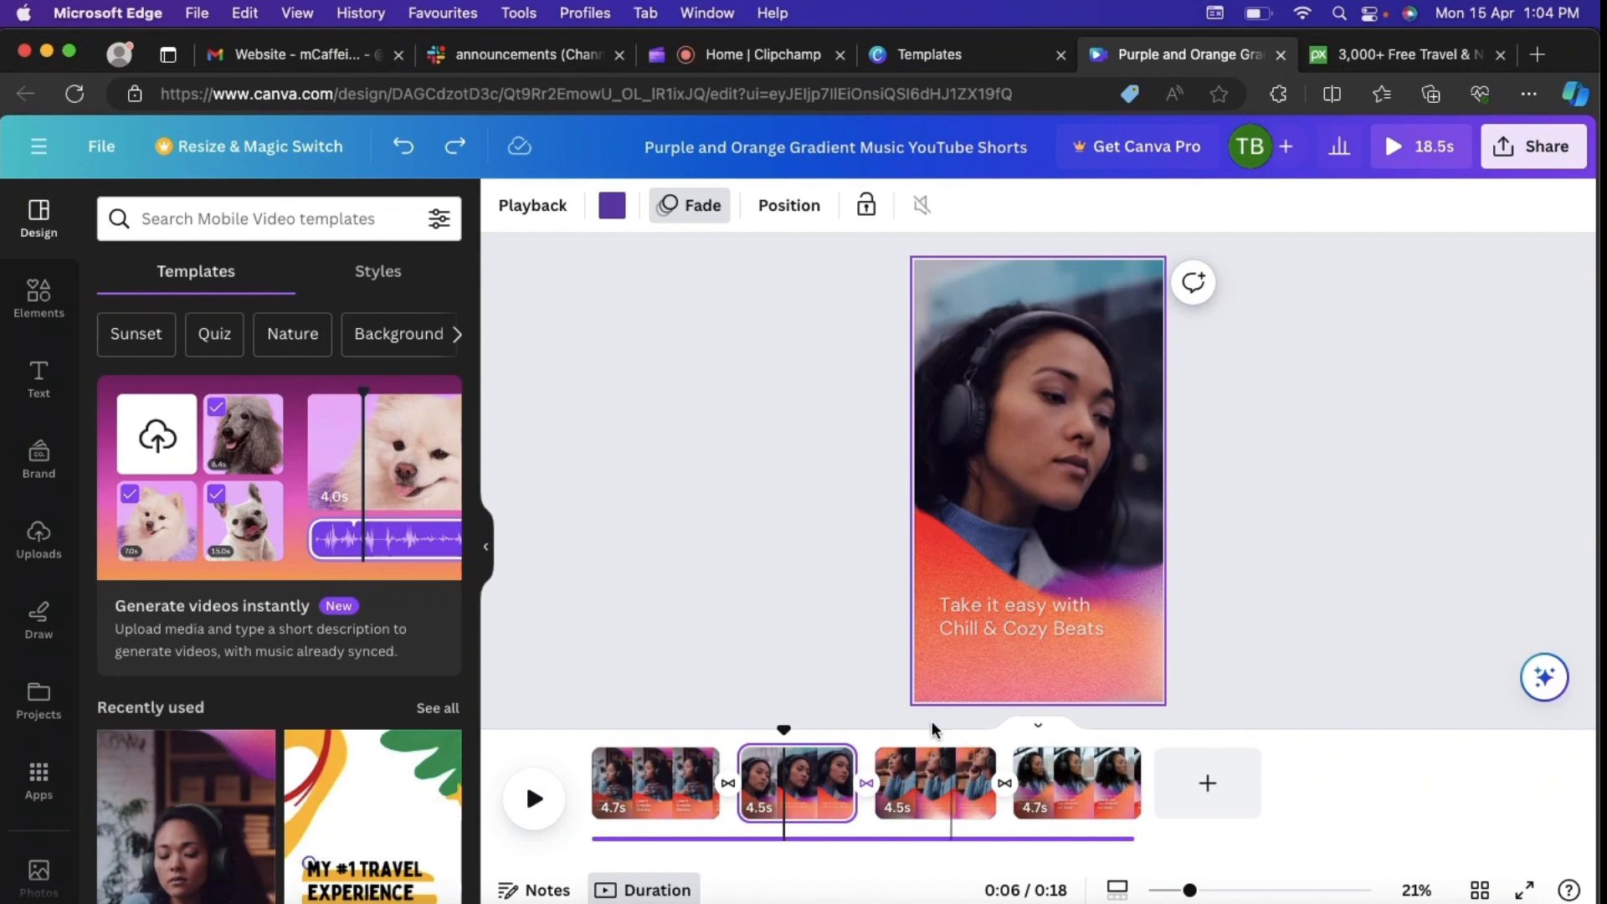
pyautogui.click(786, 608)
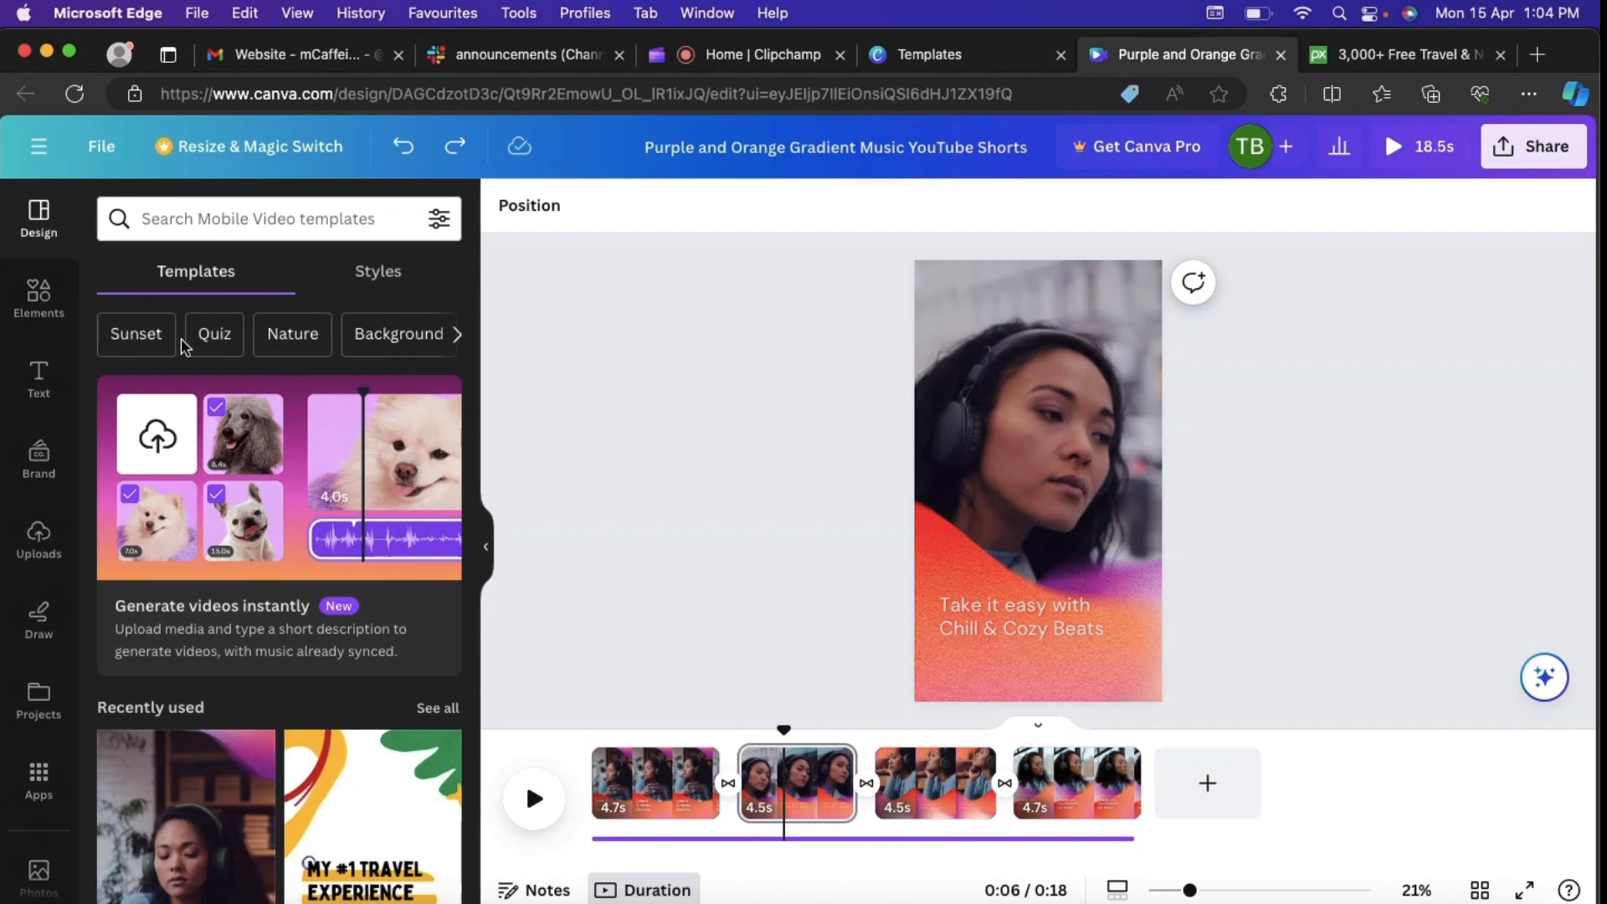
# Step: Search the Canva elements for "travel" and limit the results to graphics
pyautogui.click(38, 303)
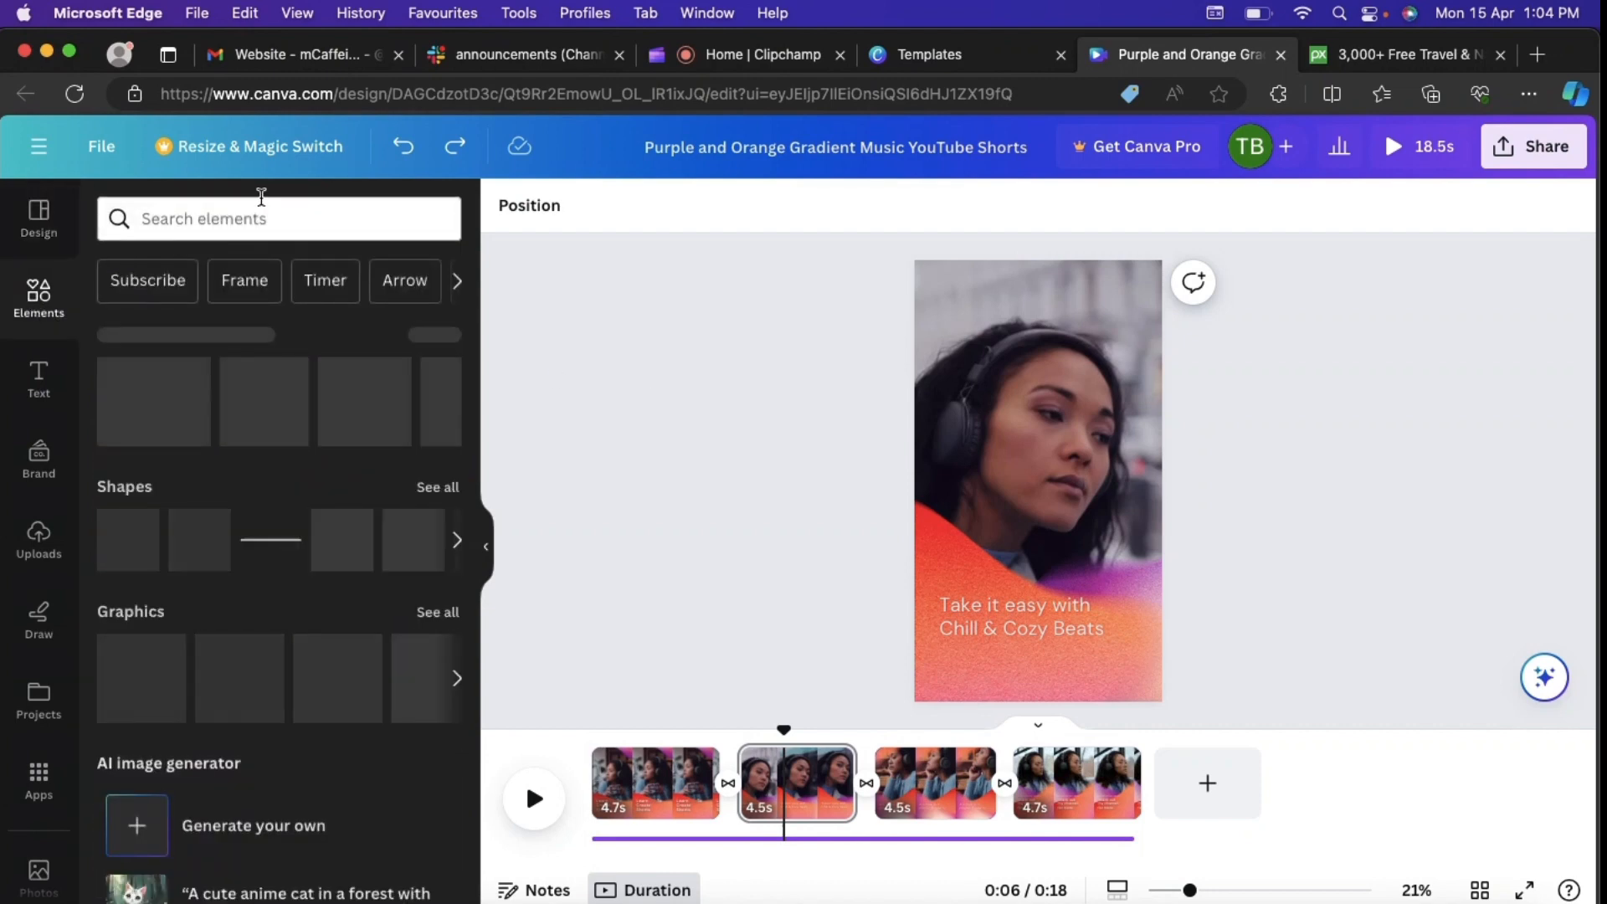
pyautogui.click(247, 218)
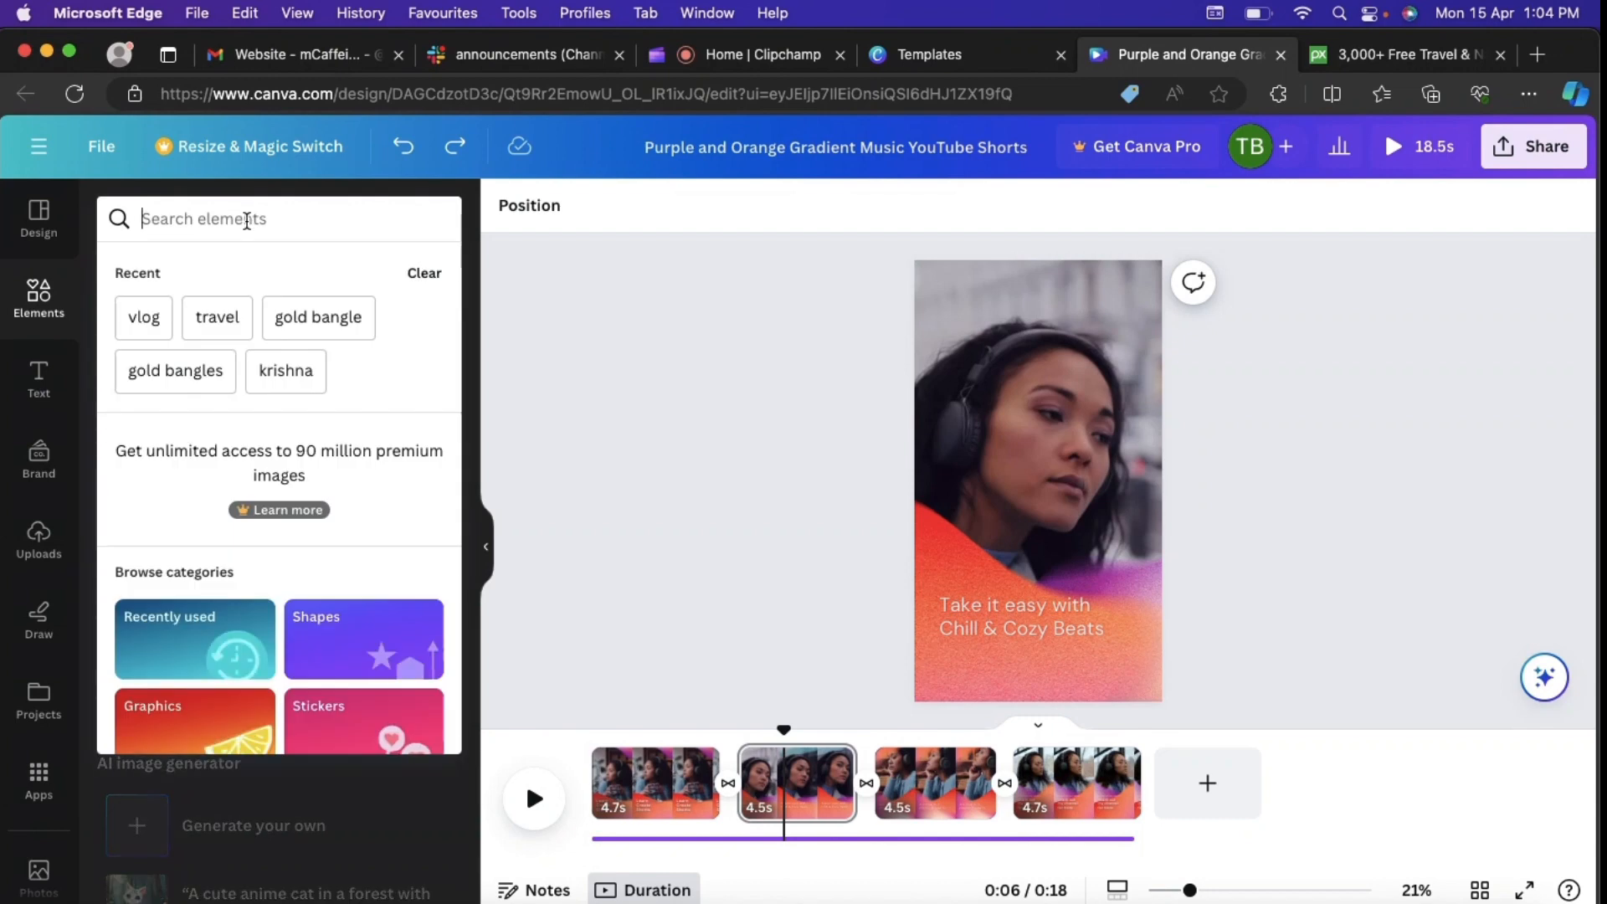
pyautogui.click(216, 317)
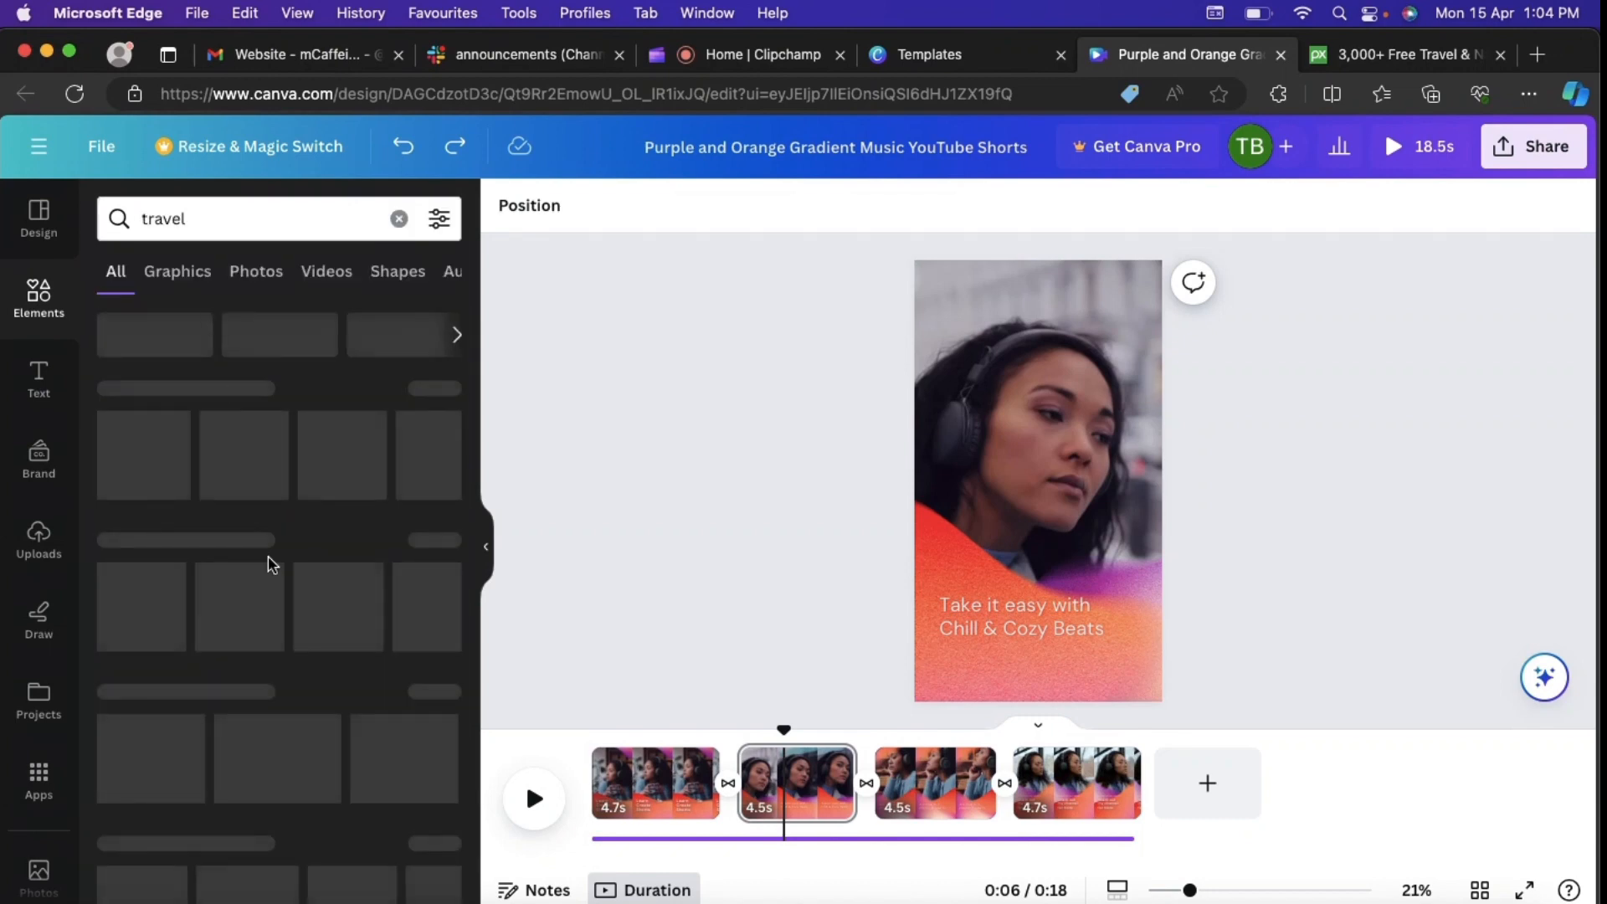
pyautogui.click(184, 276)
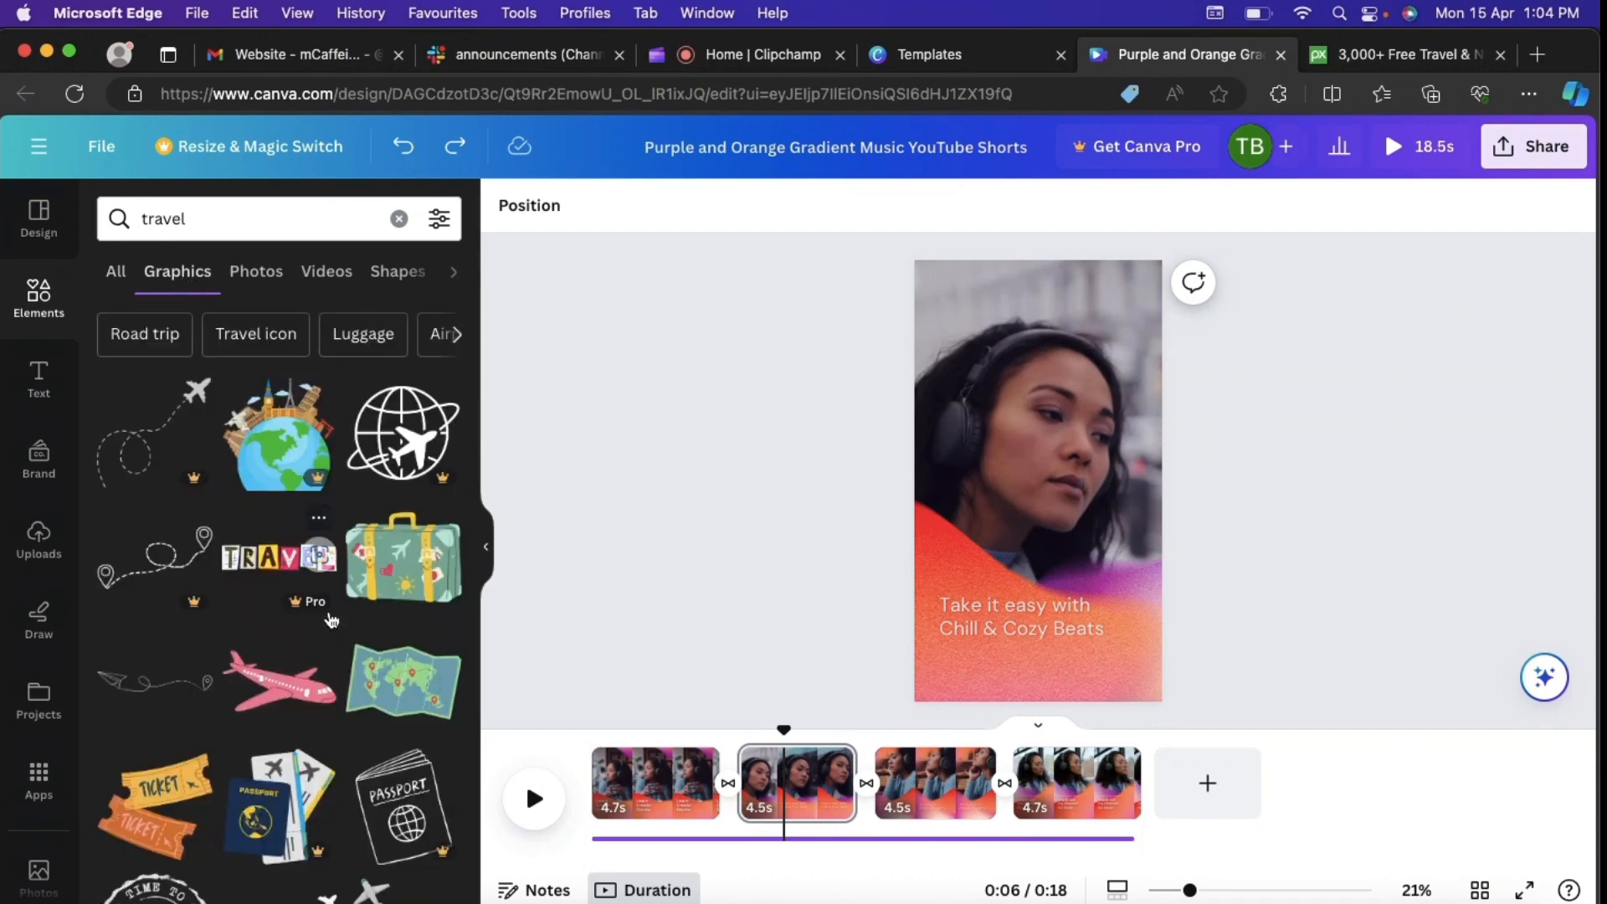
# Step: Add the paper plane line graphic to the second page, enlarge it and place it below the "Chill & Cozy Beats" text
pyautogui.scroll(-2, 332, 619)
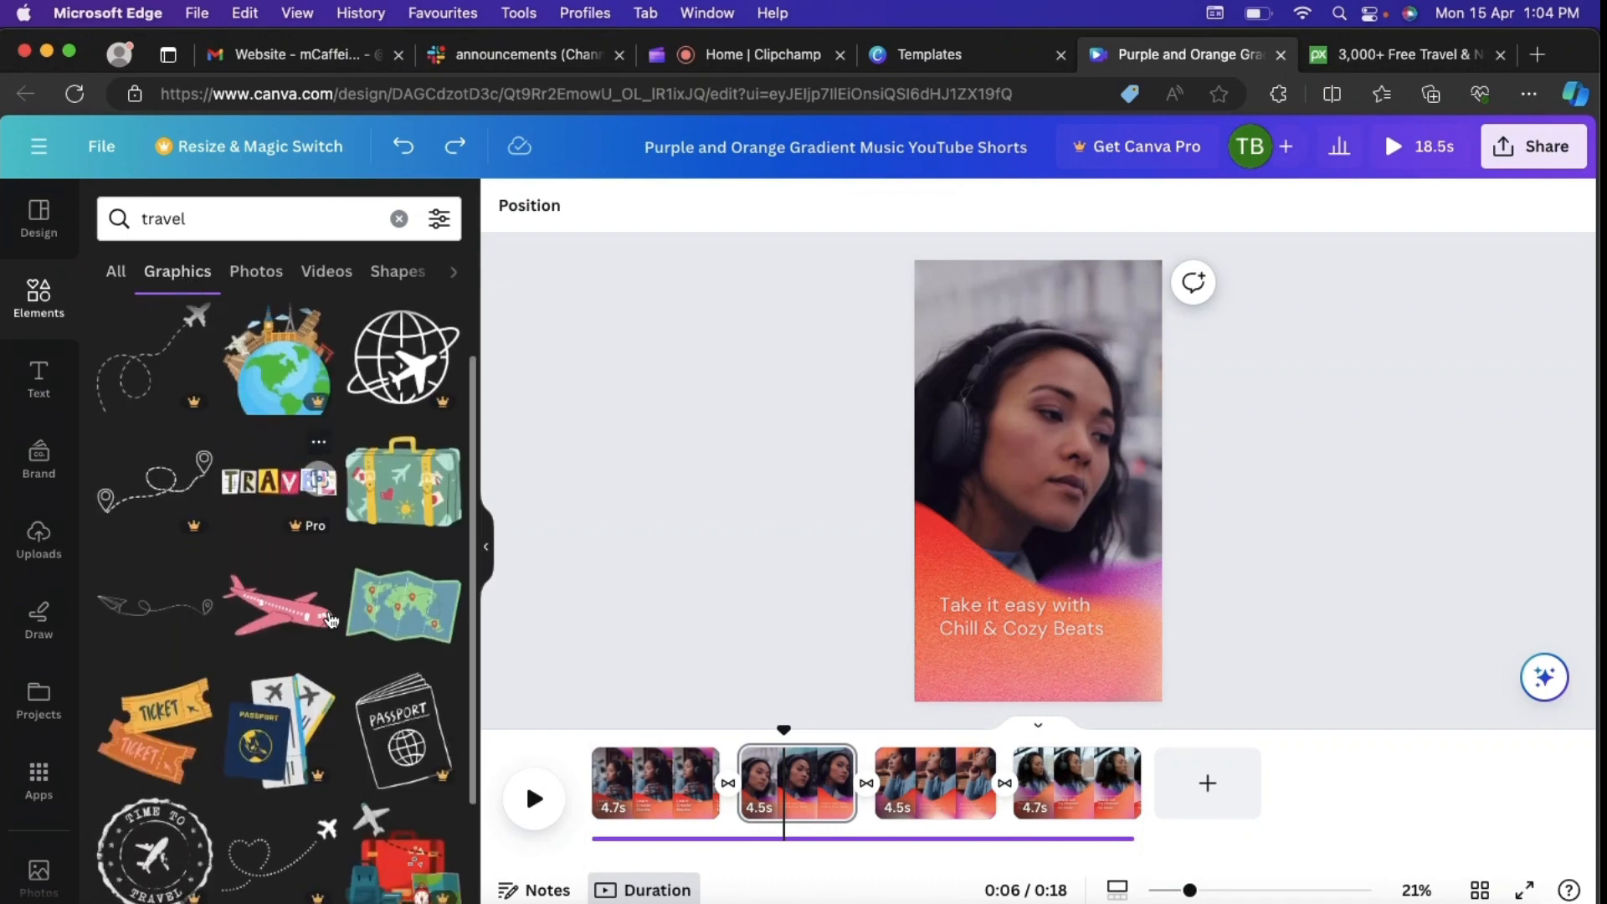
pyautogui.click(146, 613)
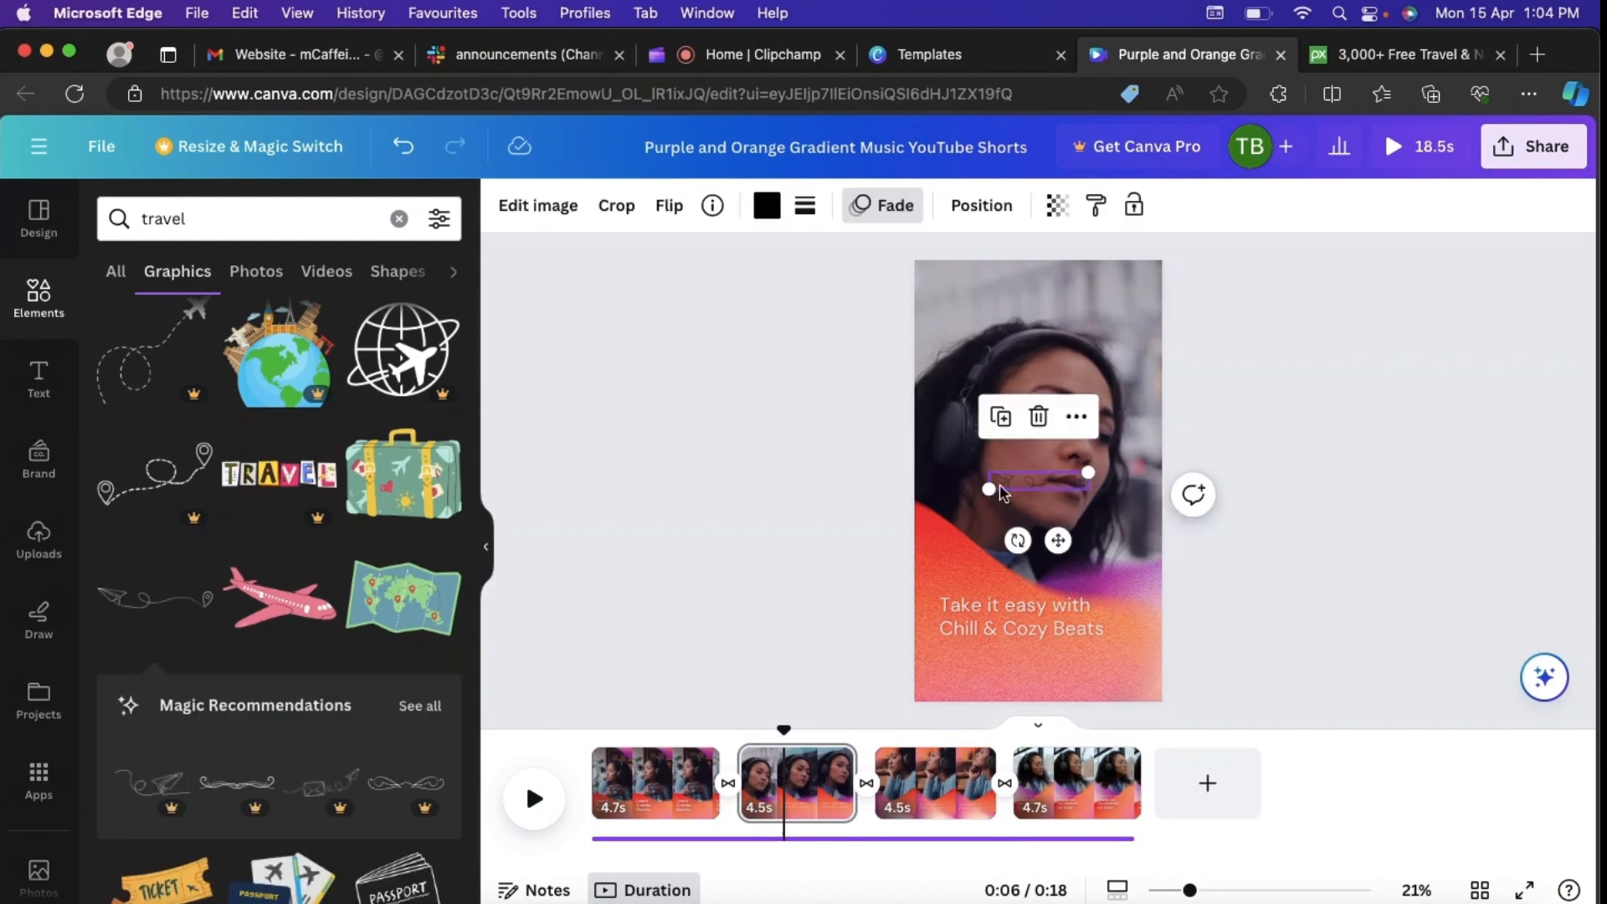
pyautogui.moveTo(1092, 474); pyautogui.dragTo(1146, 463)
pyautogui.moveTo(1086, 540); pyautogui.dragTo(1052, 727)
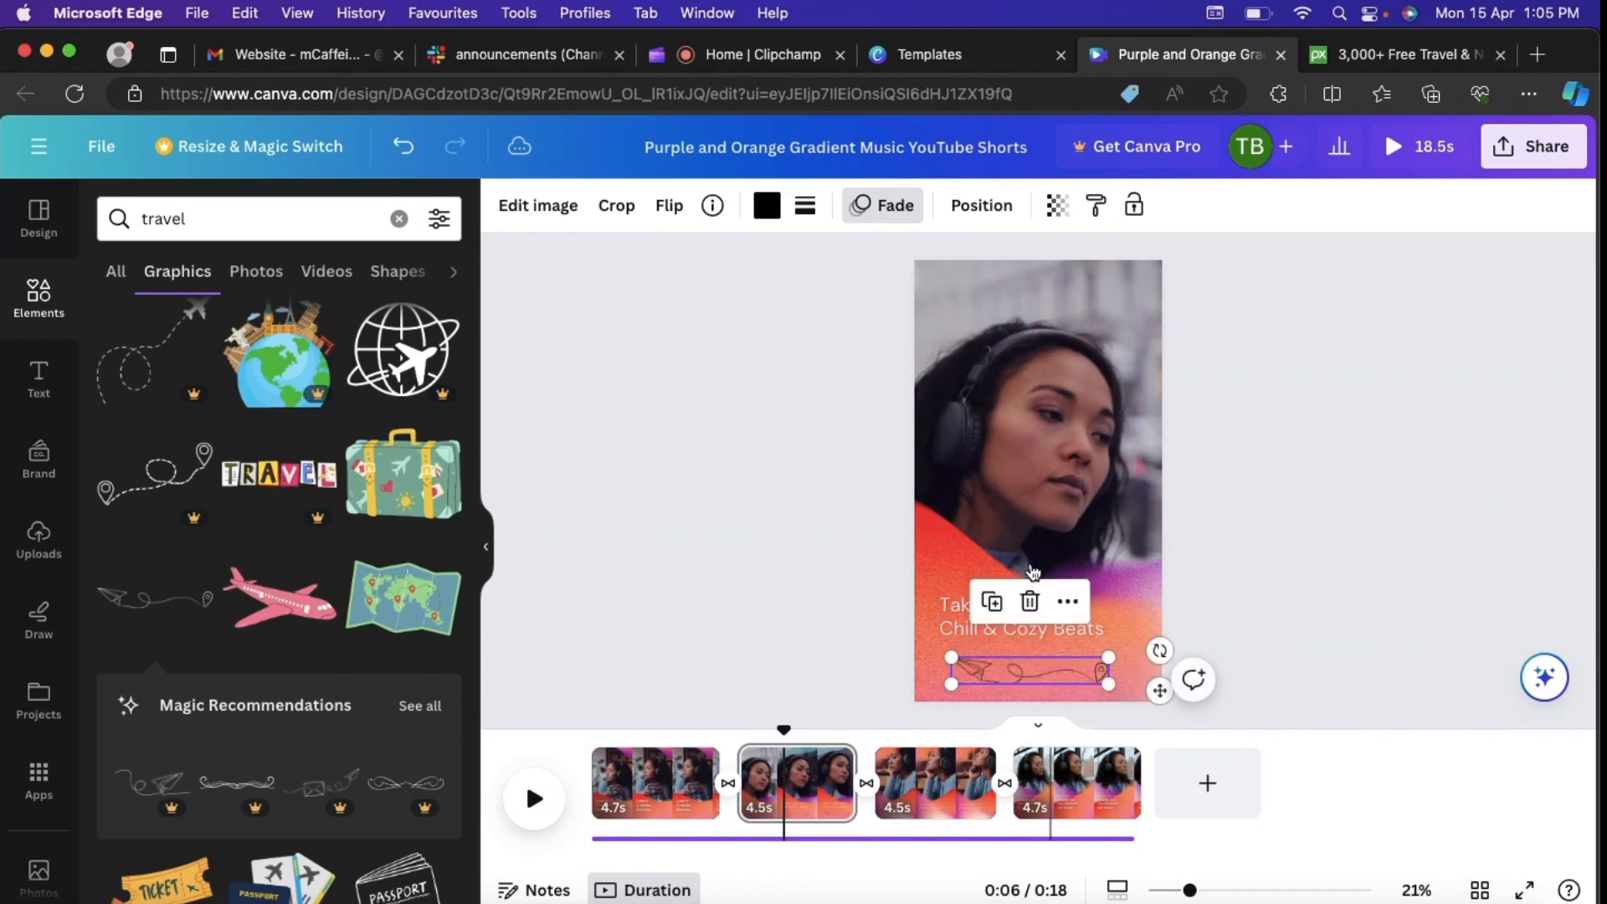
# Step: Change the paper plane graphic's color to solid white
pyautogui.click(766, 205)
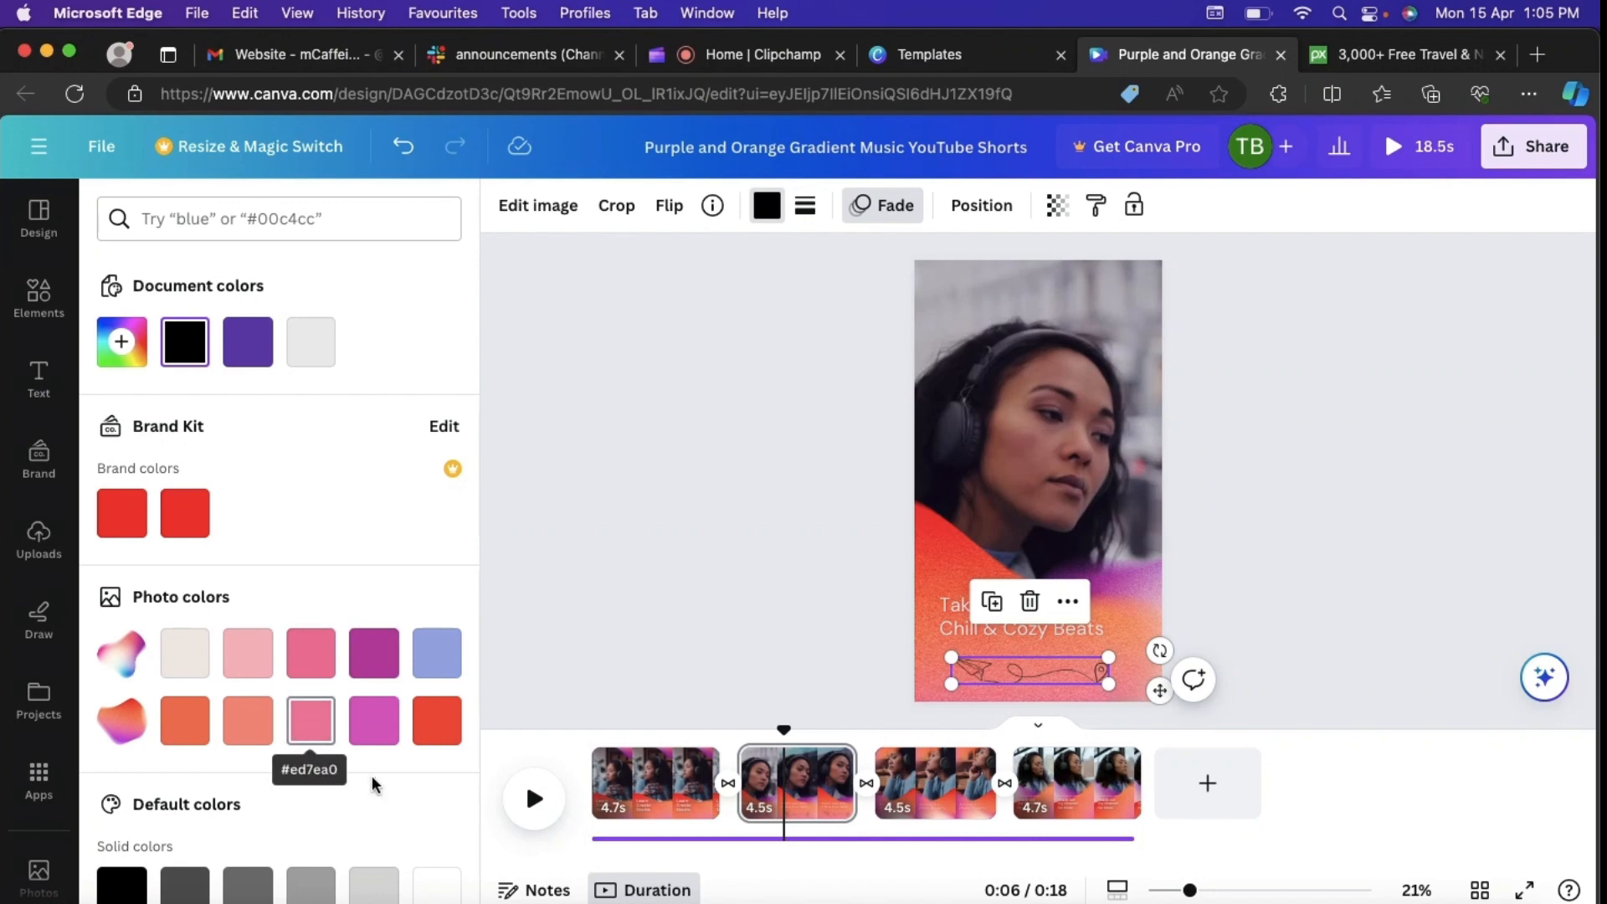
pyautogui.click(433, 886)
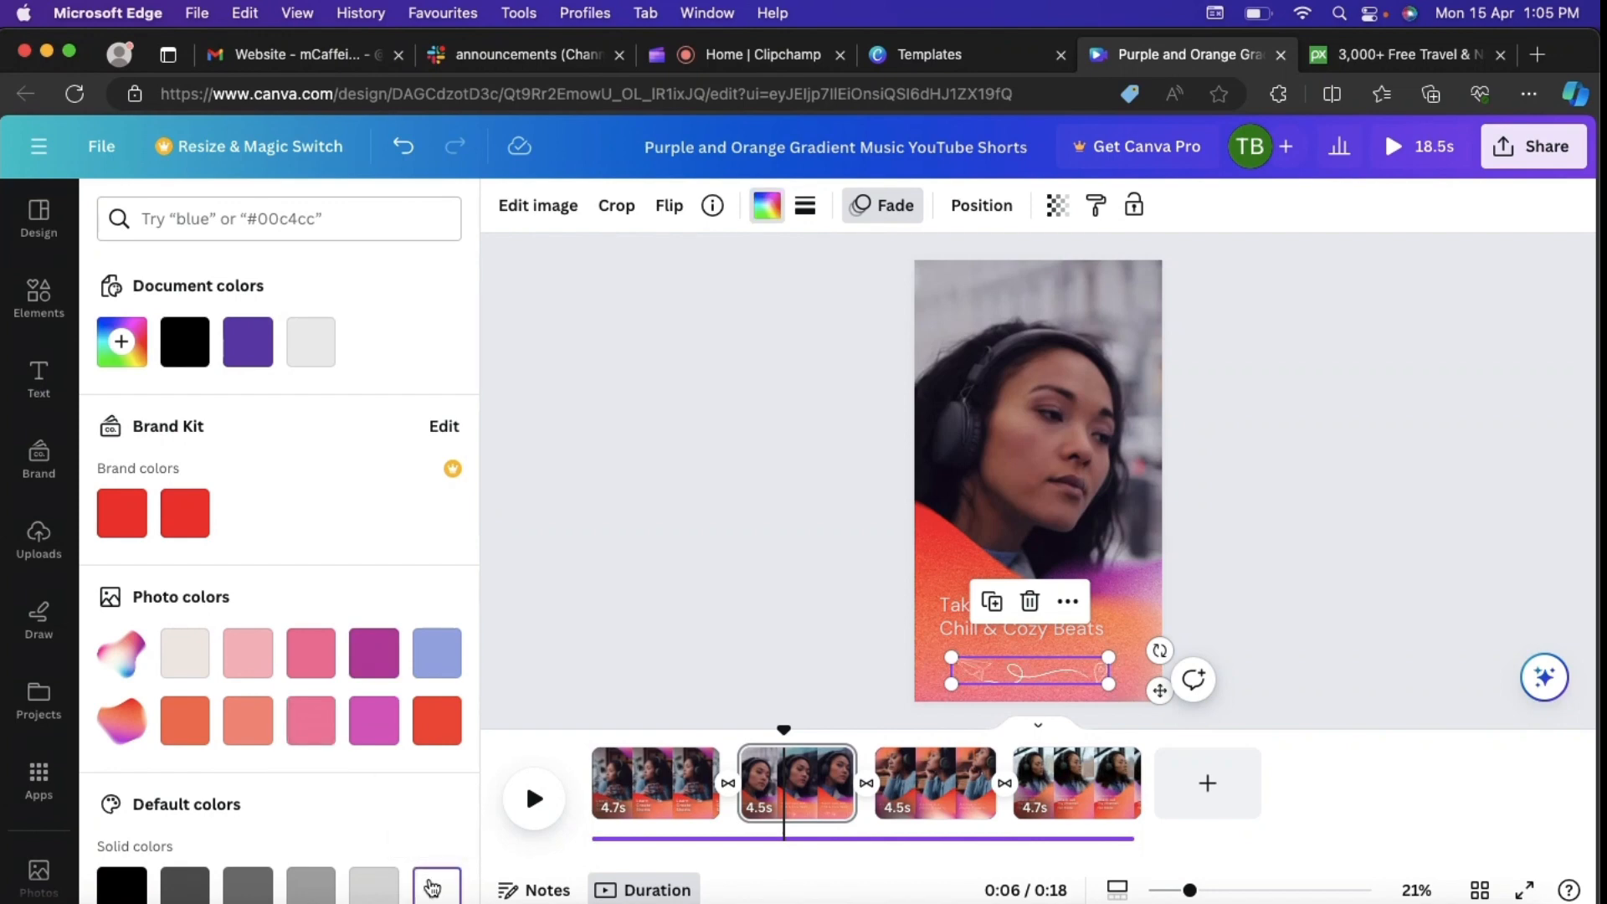
pyautogui.click(740, 353)
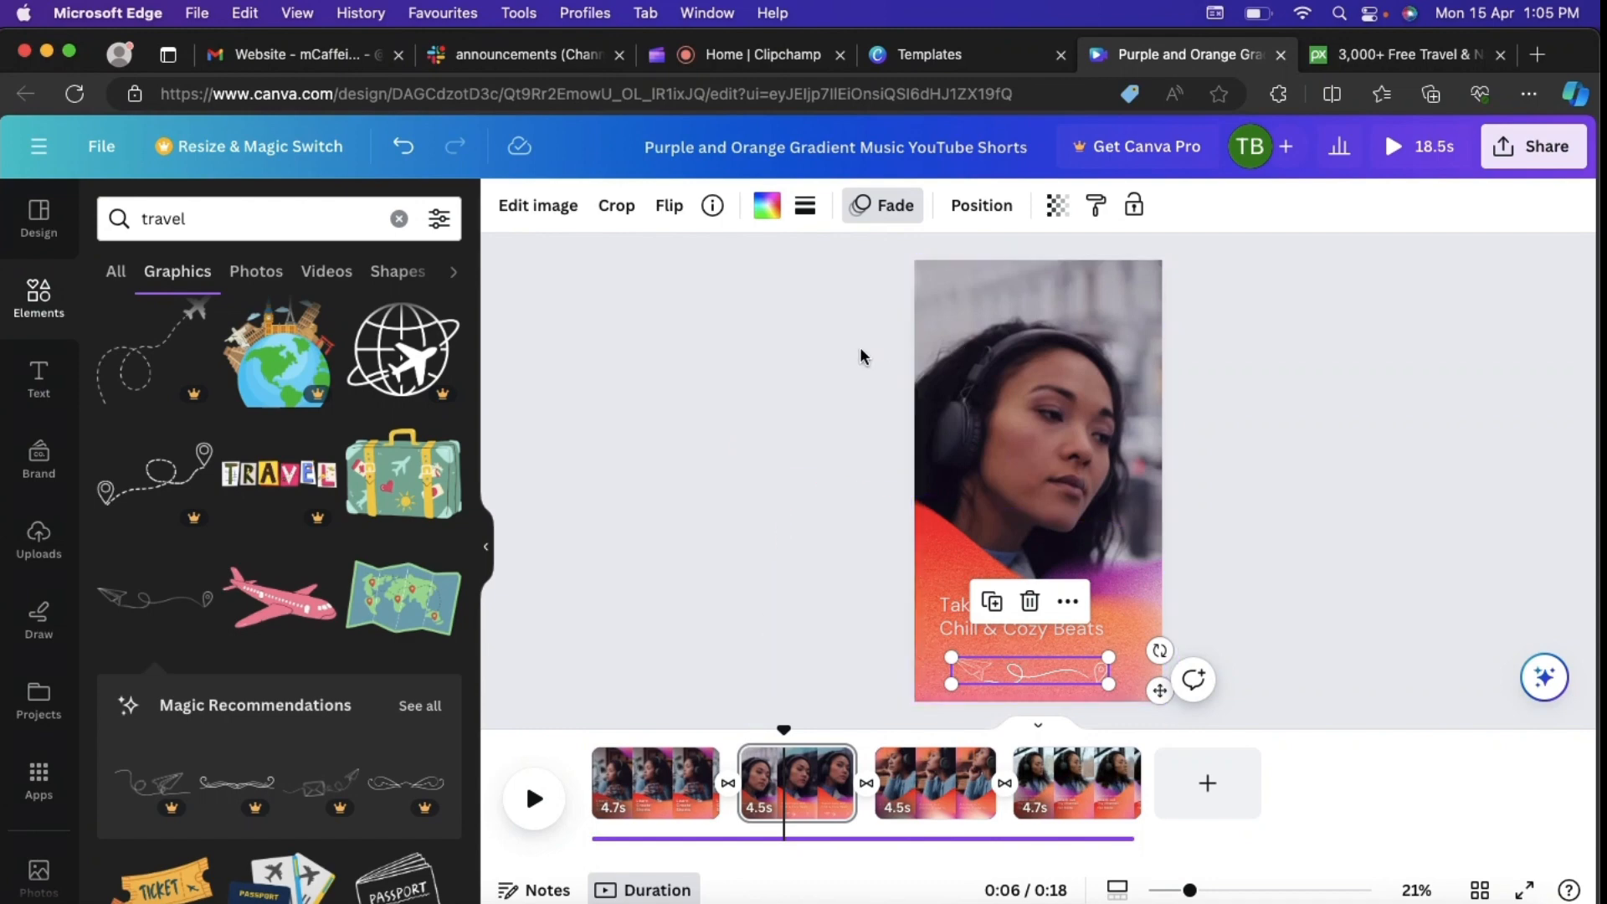
# Step: Apply the Breathe element animation to the paper plane graphic
pyautogui.click(889, 216)
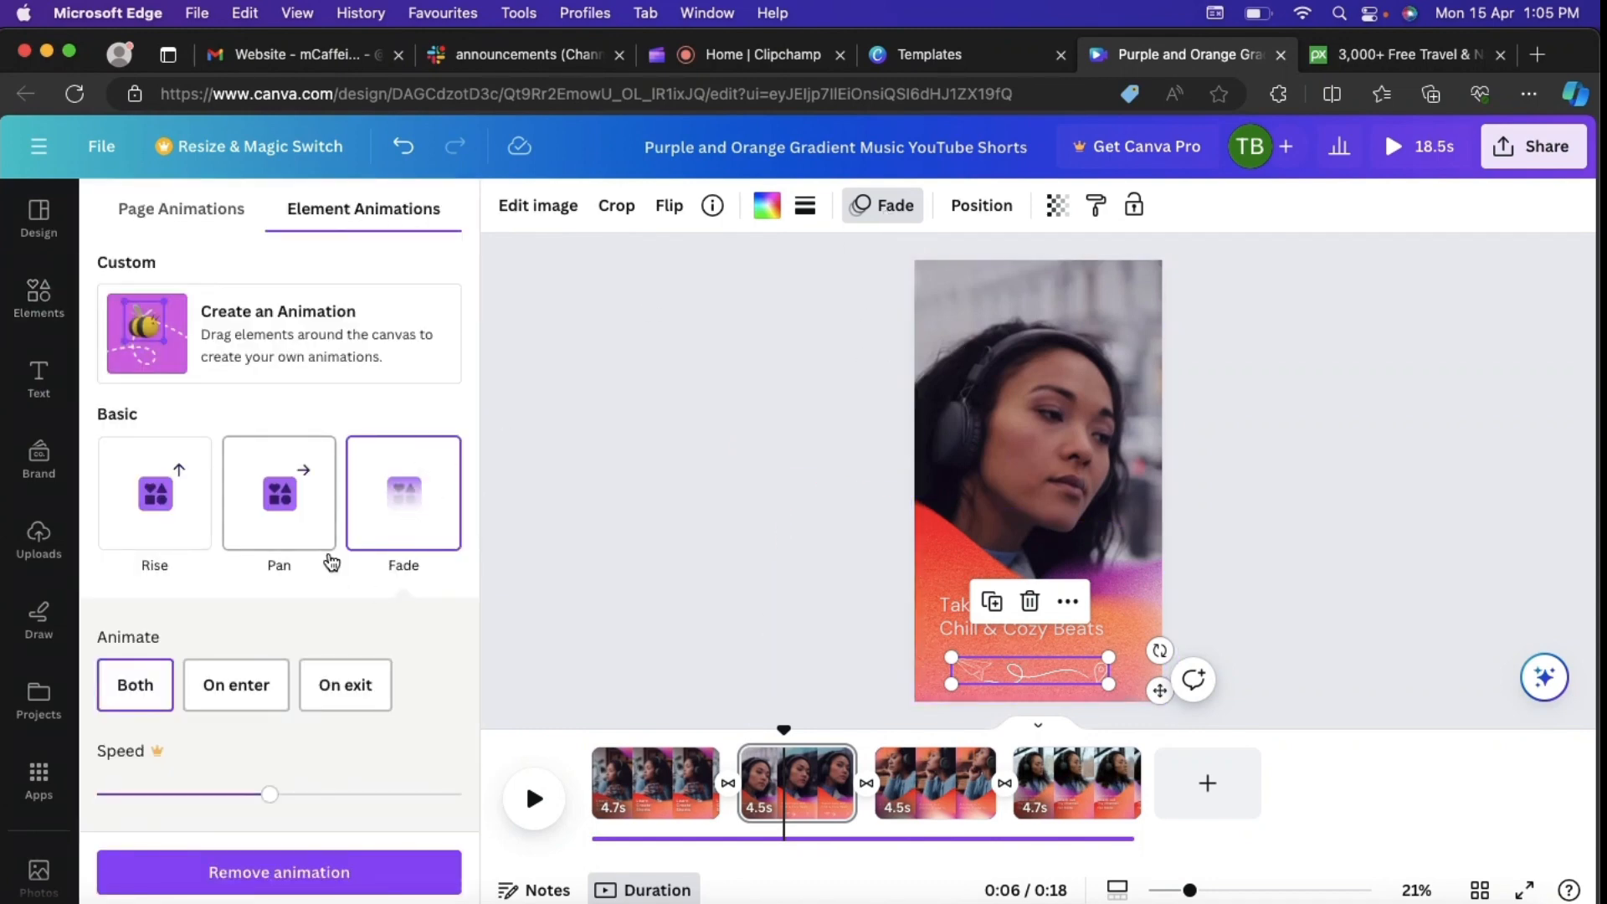
pyautogui.scroll(-2, 327, 559)
pyautogui.scroll(-2, 331, 562)
pyautogui.click(406, 728)
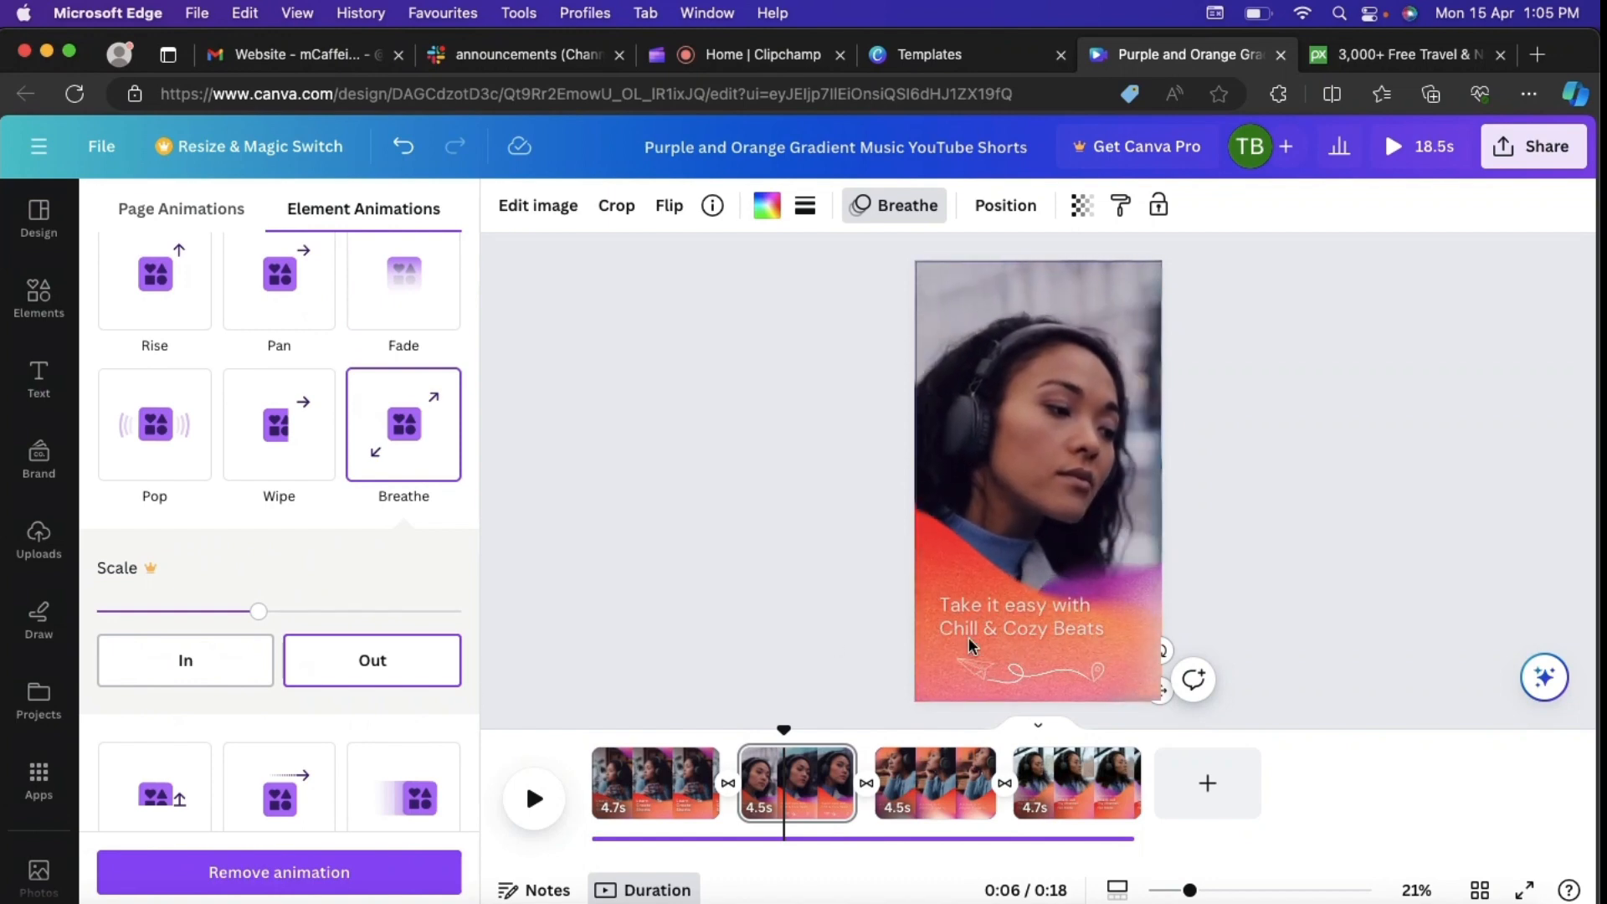
pyautogui.click(1036, 675)
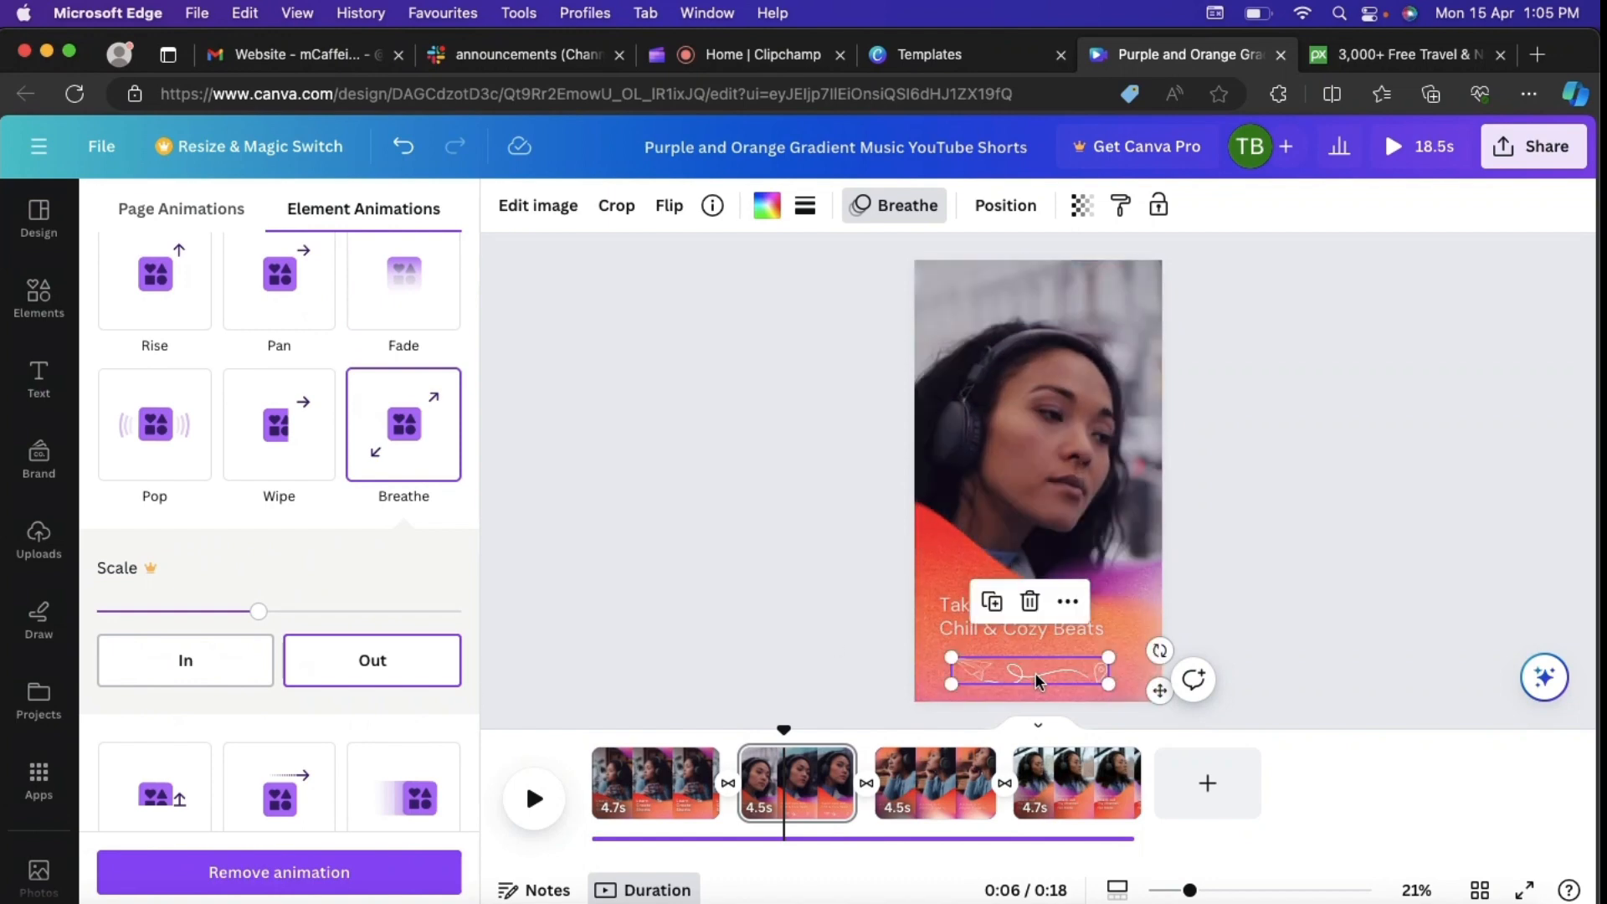
pyautogui.doubleClick(1035, 675)
pyautogui.click(1303, 525)
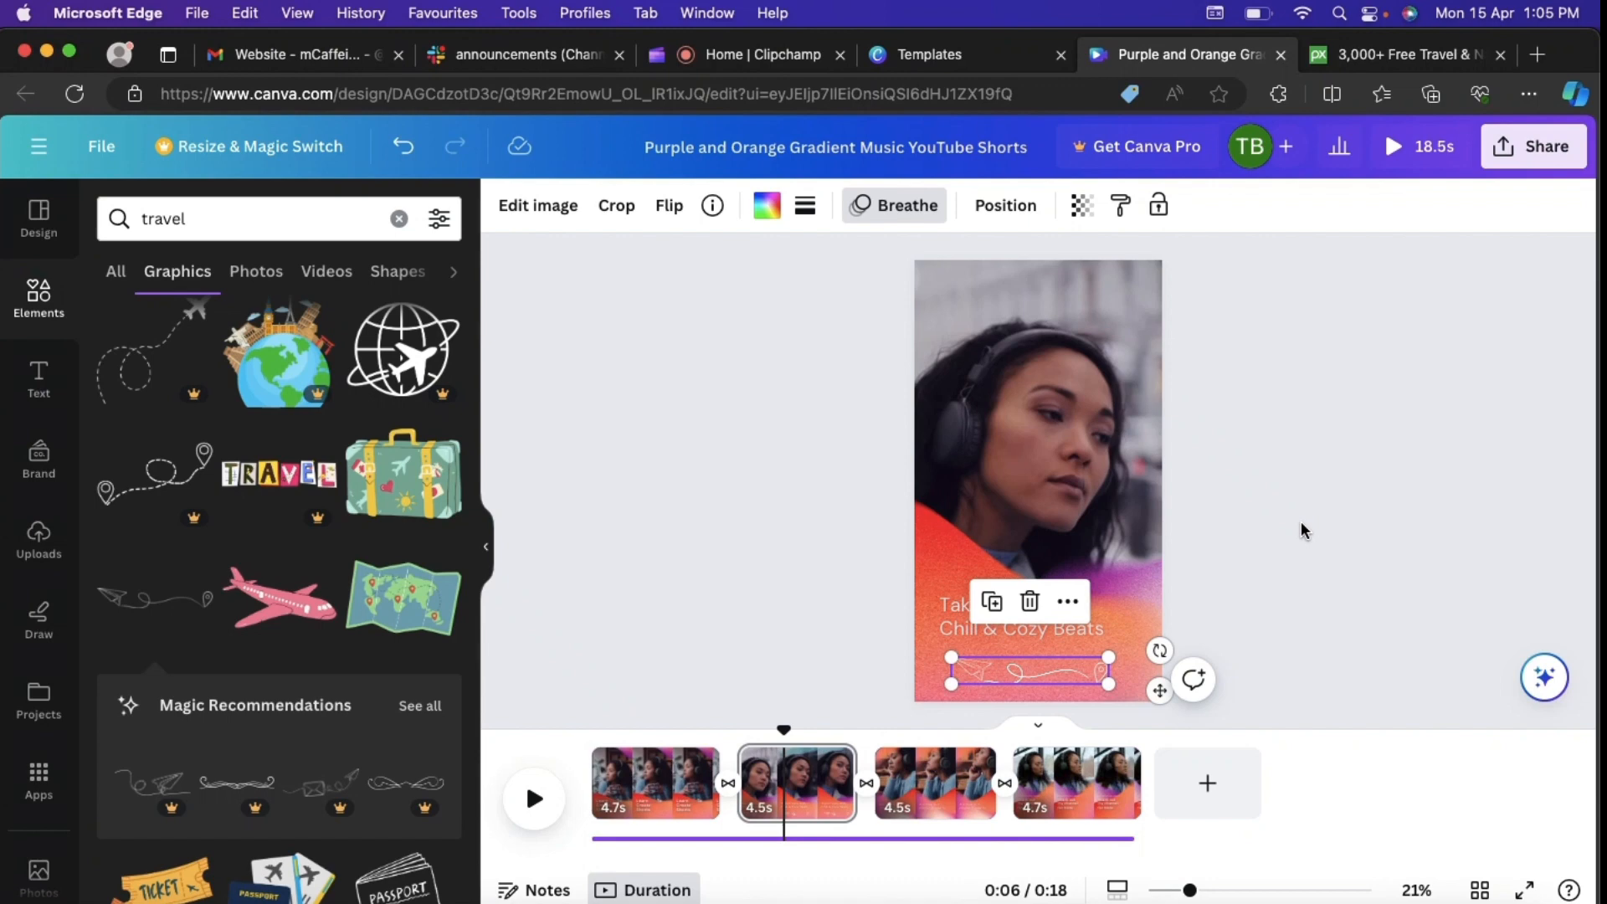
# Step: Play the short from its beginning to review the first page's animated text, and pause on that page
pyautogui.click(599, 776)
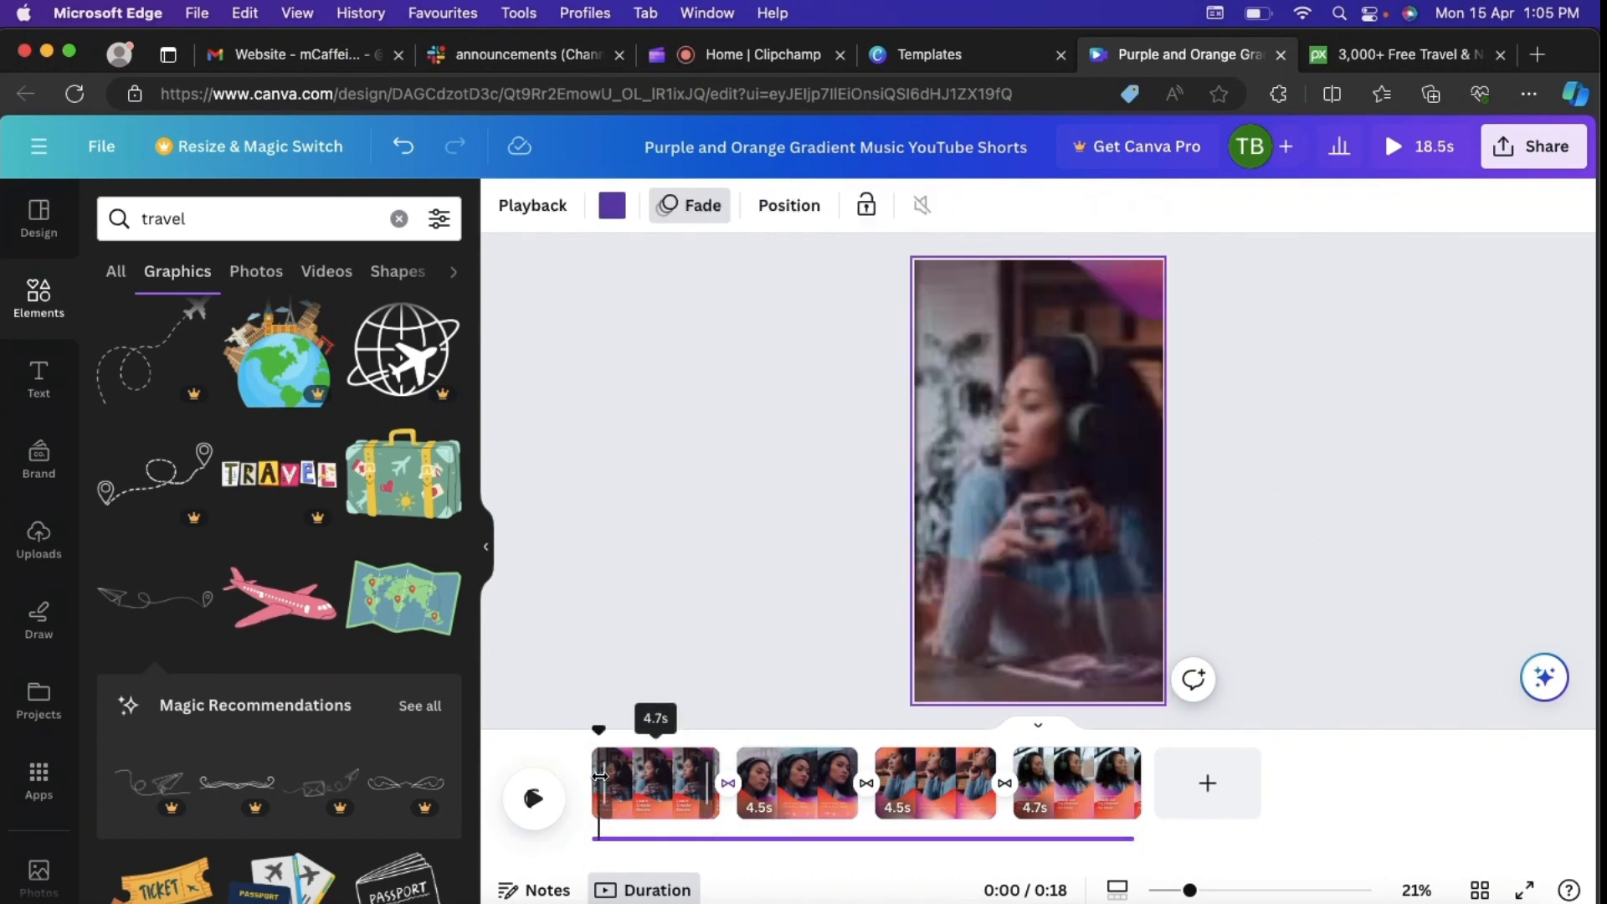
pyautogui.click(546, 802)
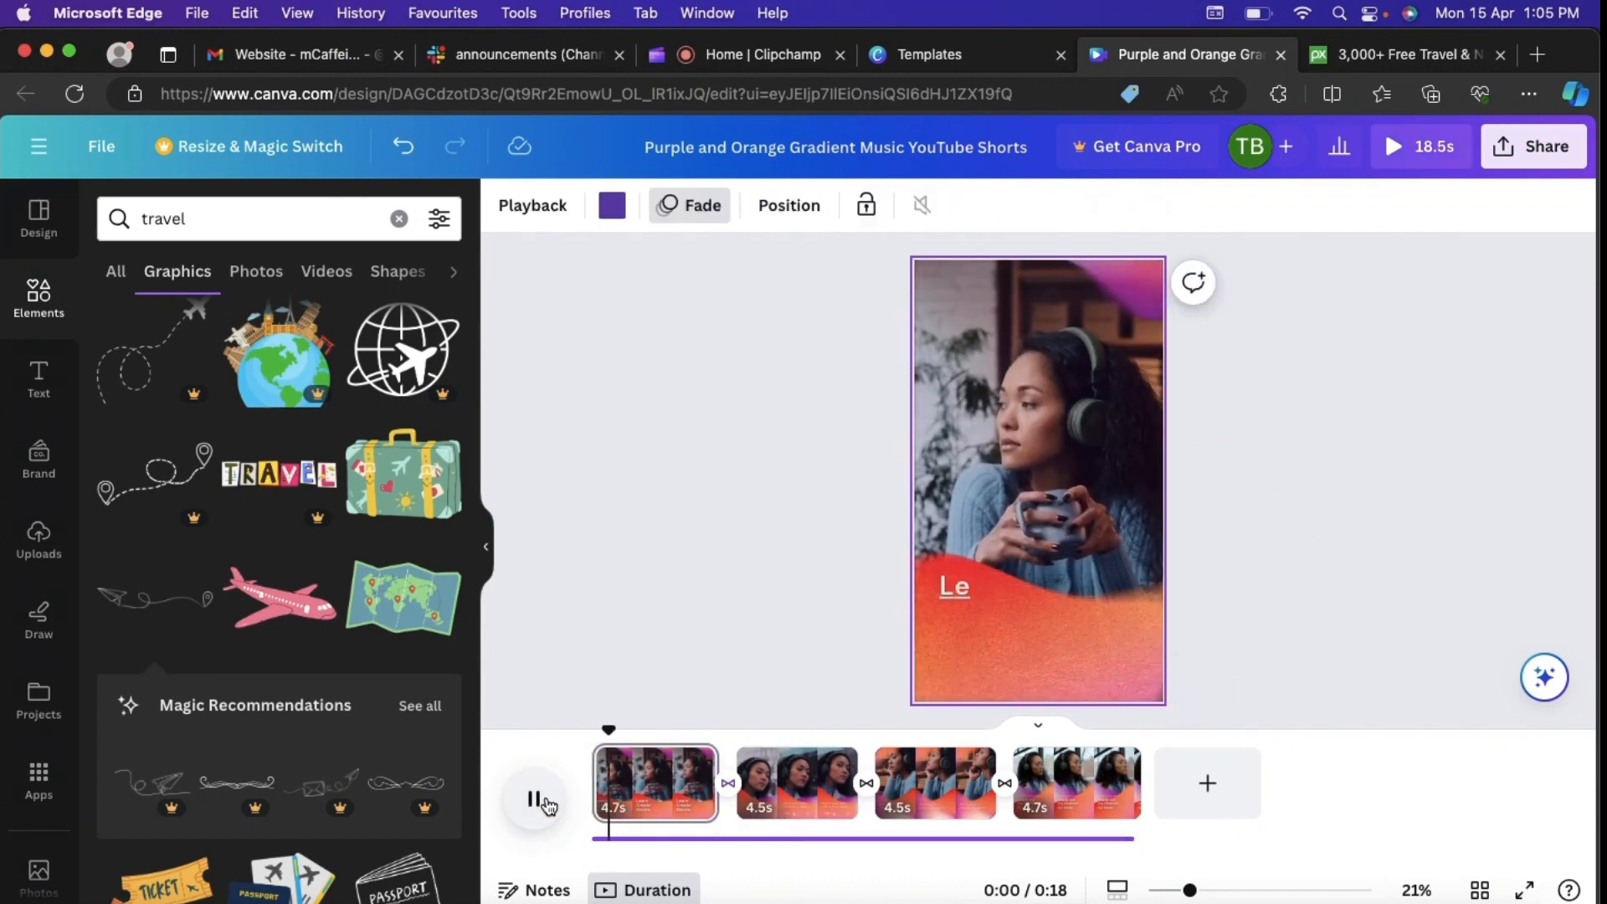
pyautogui.click(595, 775)
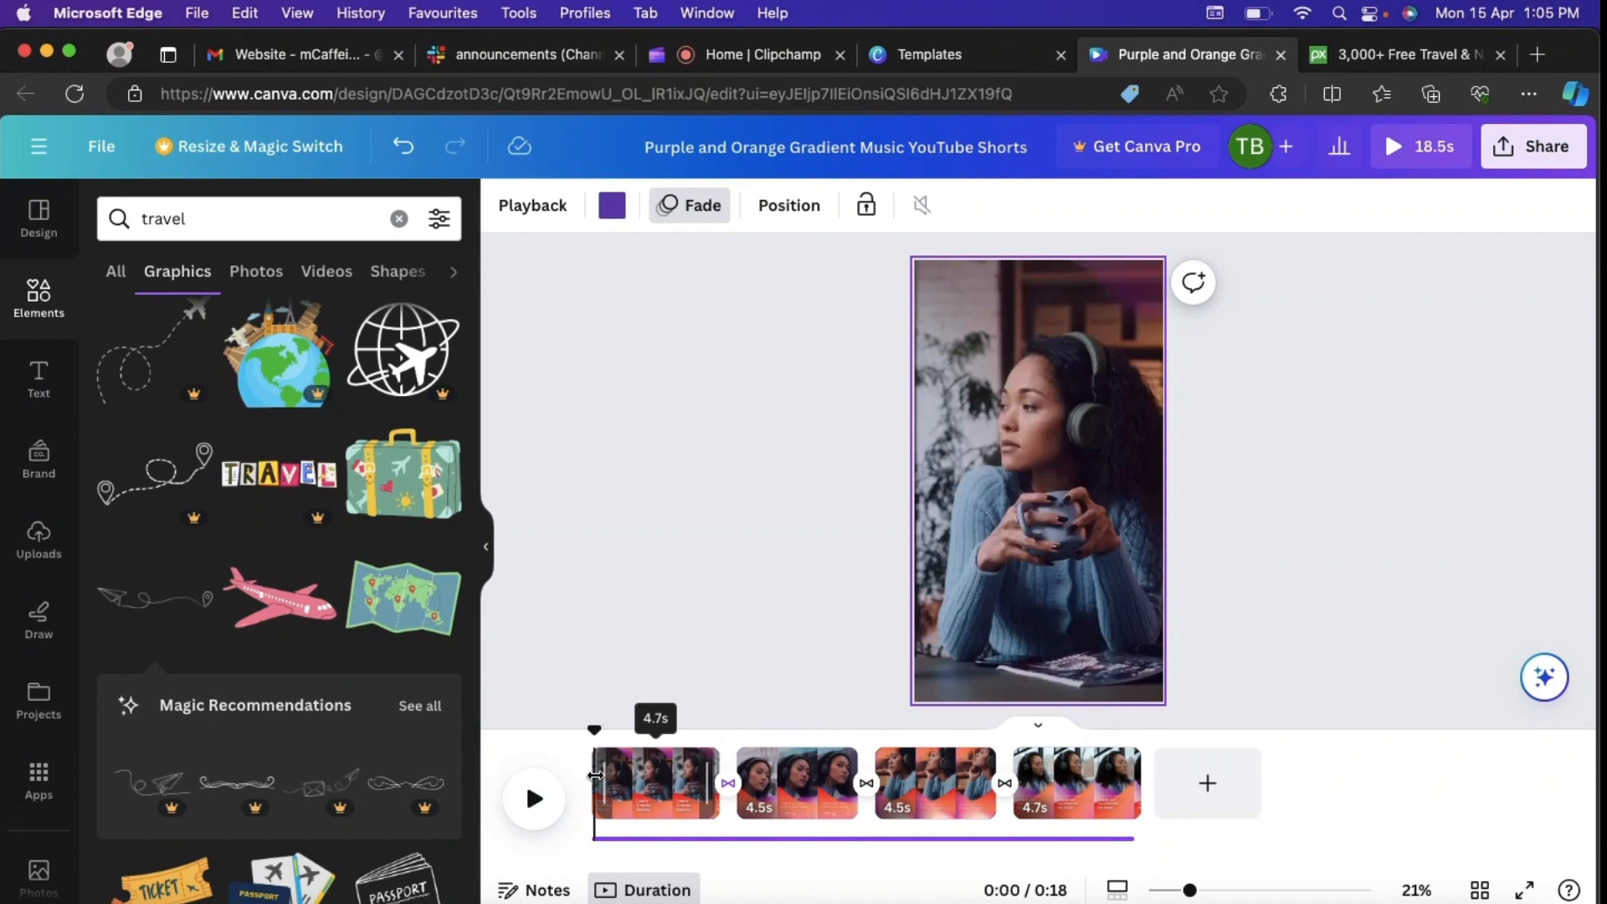
pyautogui.click(536, 797)
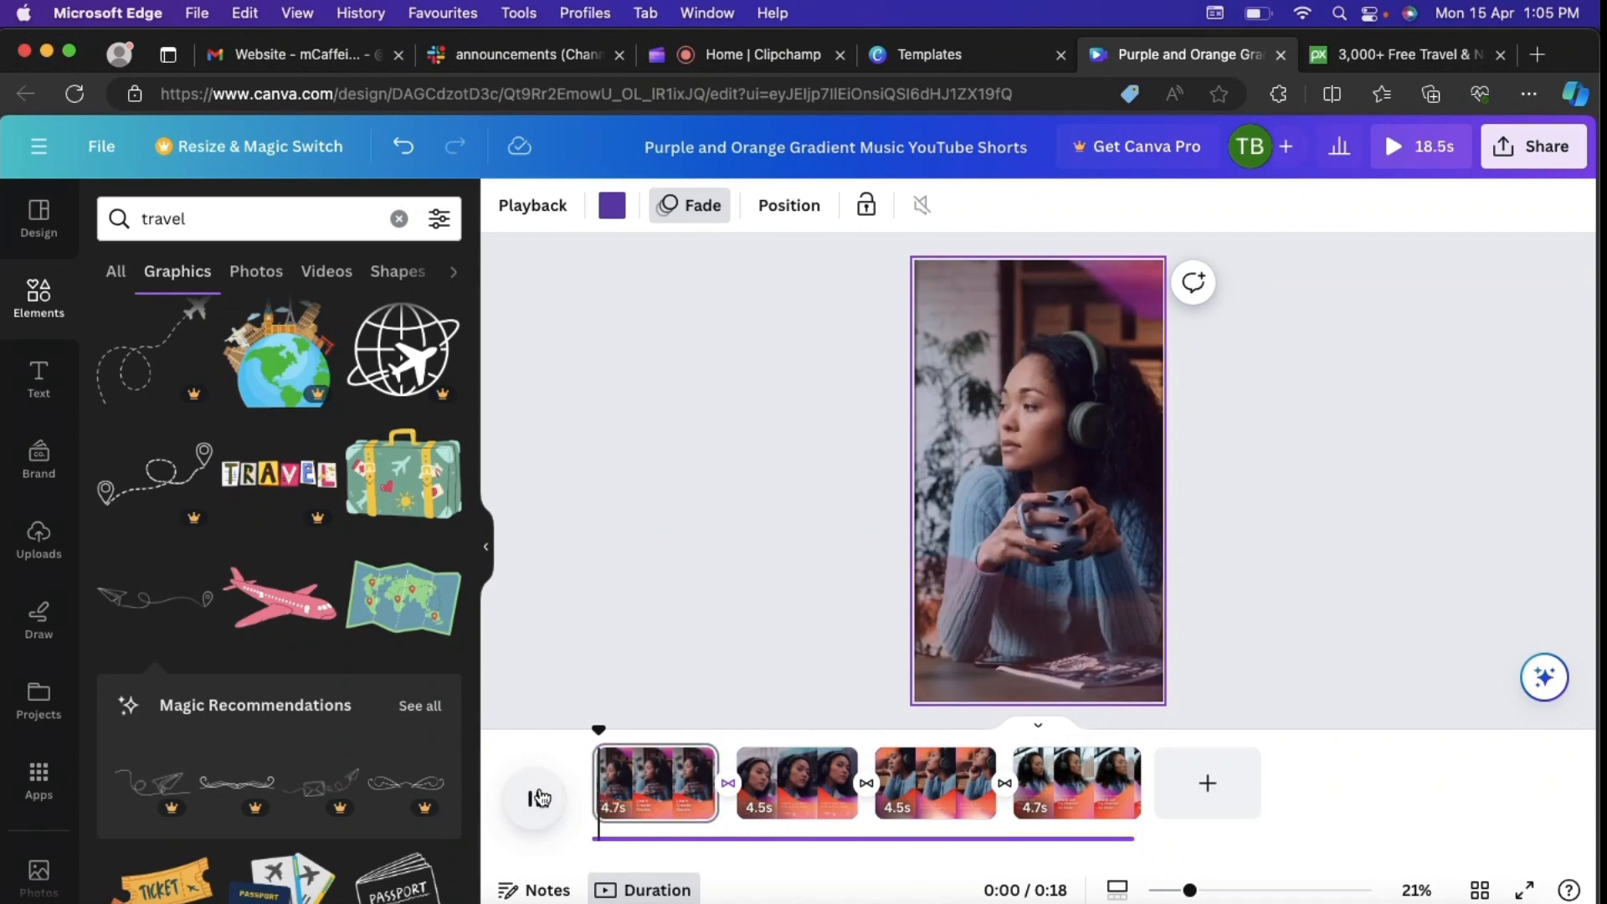
pyautogui.click(538, 797)
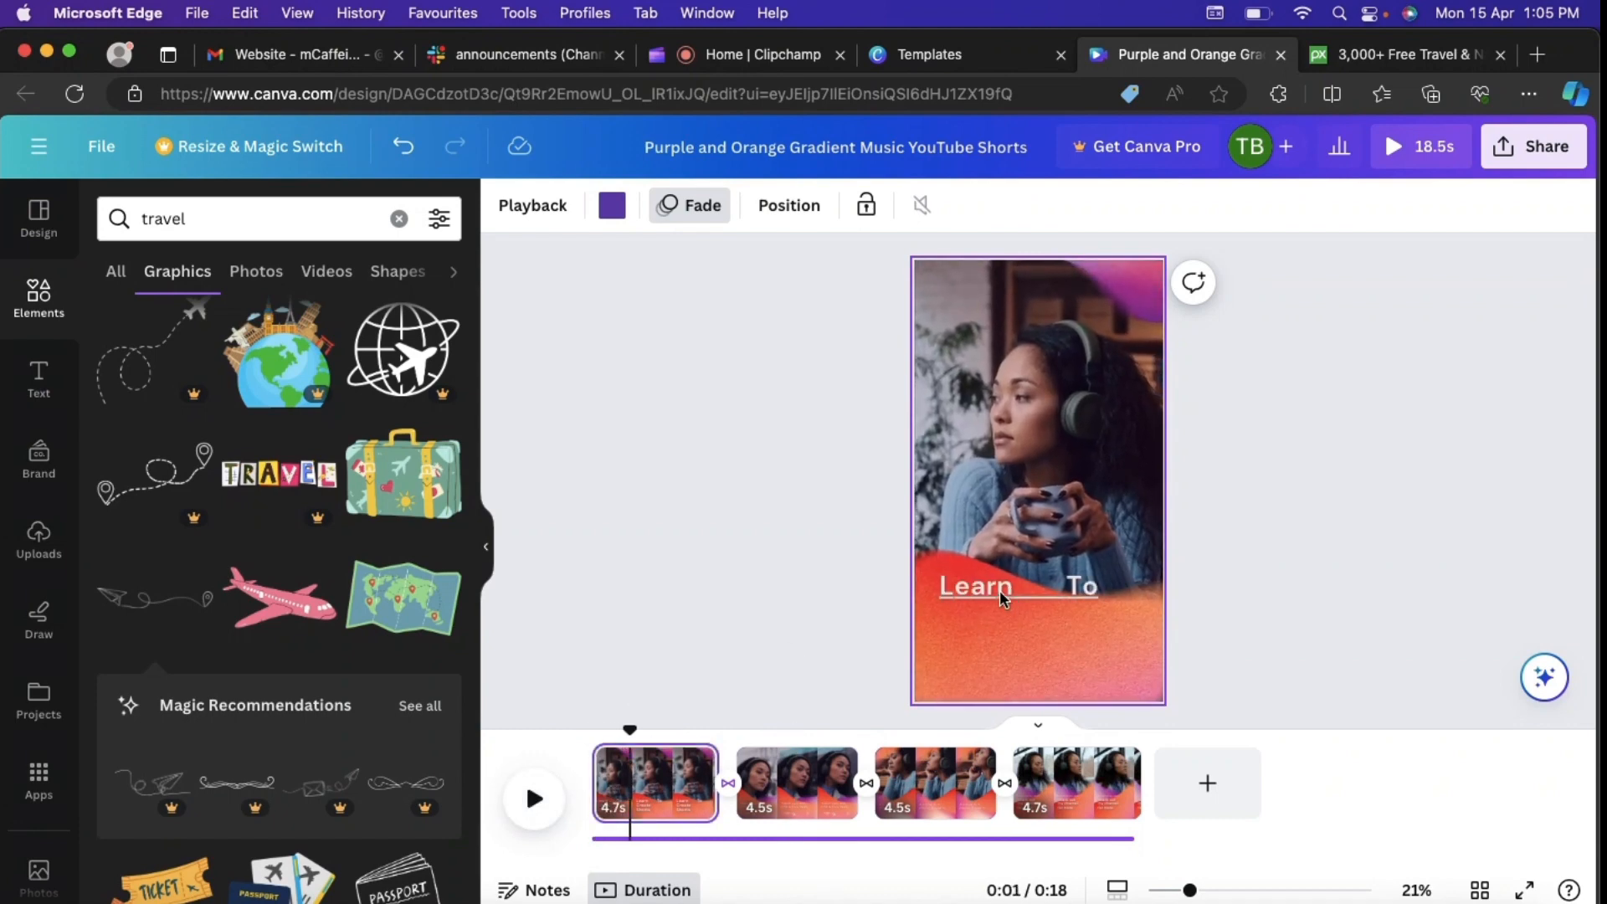
# Step: Left-align the "Learn To Create Shorts" text on the first page and play the whole video from the start
pyautogui.click(999, 590)
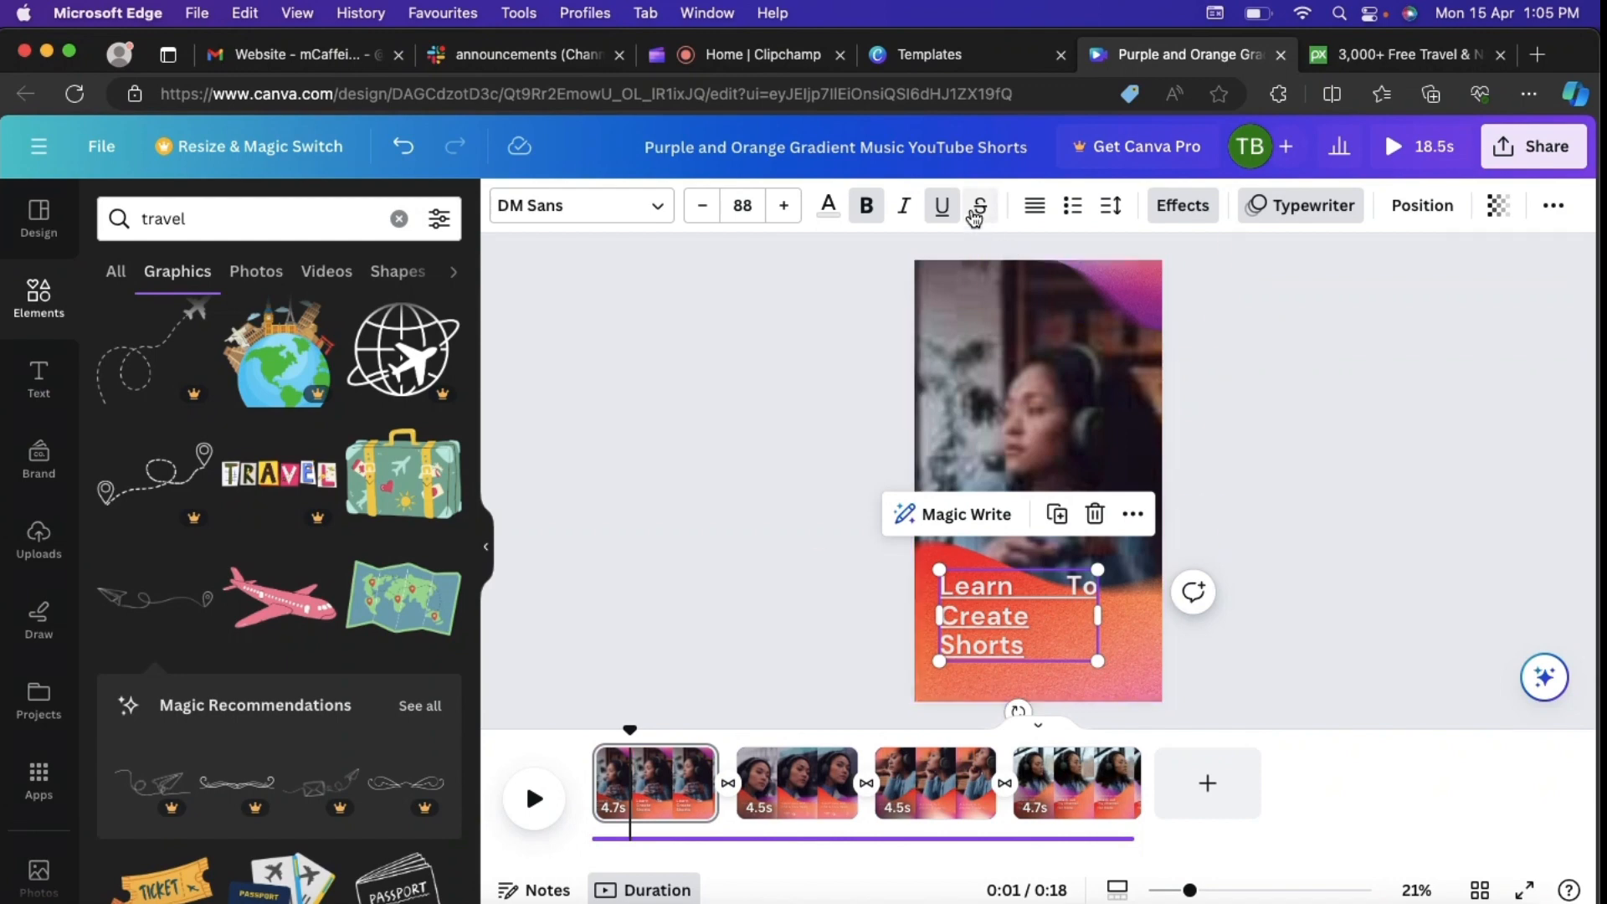
pyautogui.click(1037, 219)
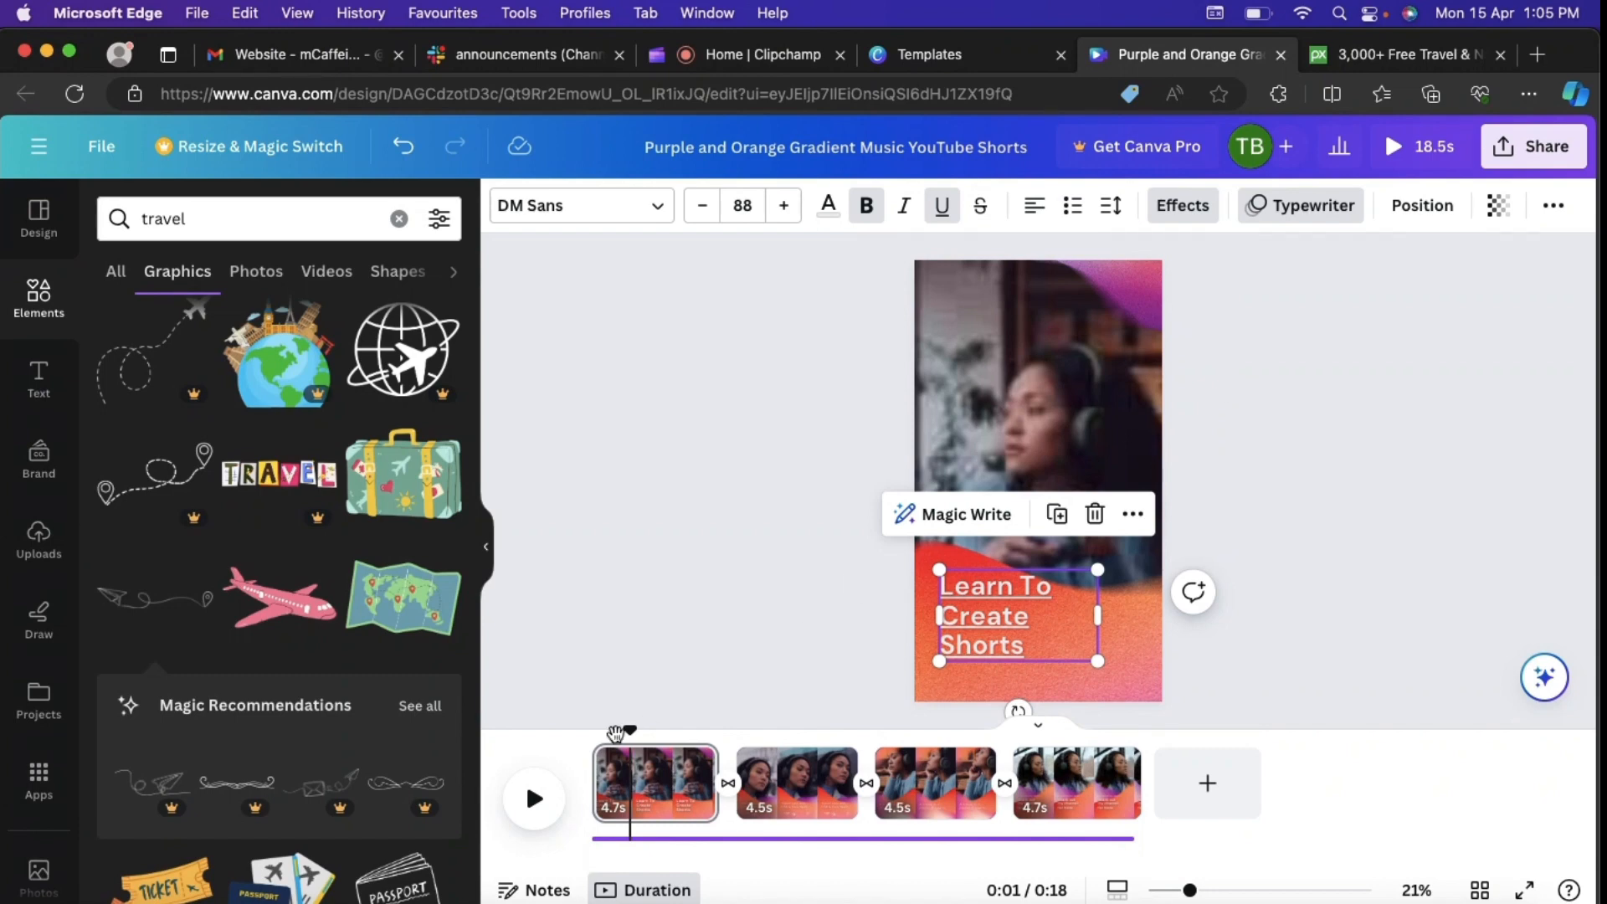
pyautogui.click(598, 770)
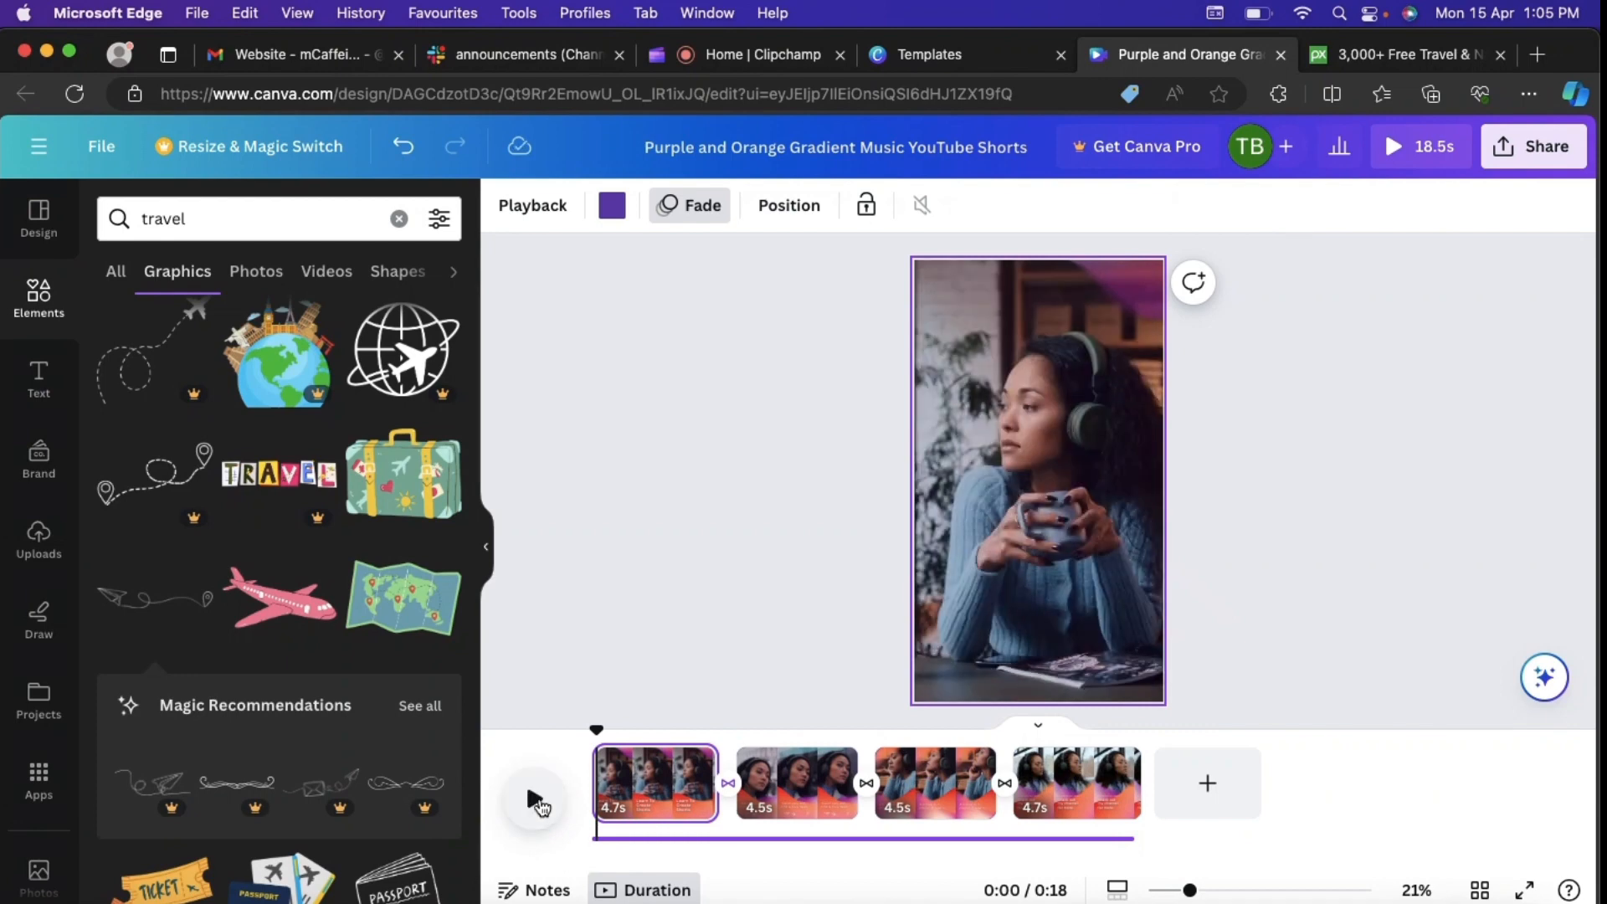
pyautogui.click(546, 805)
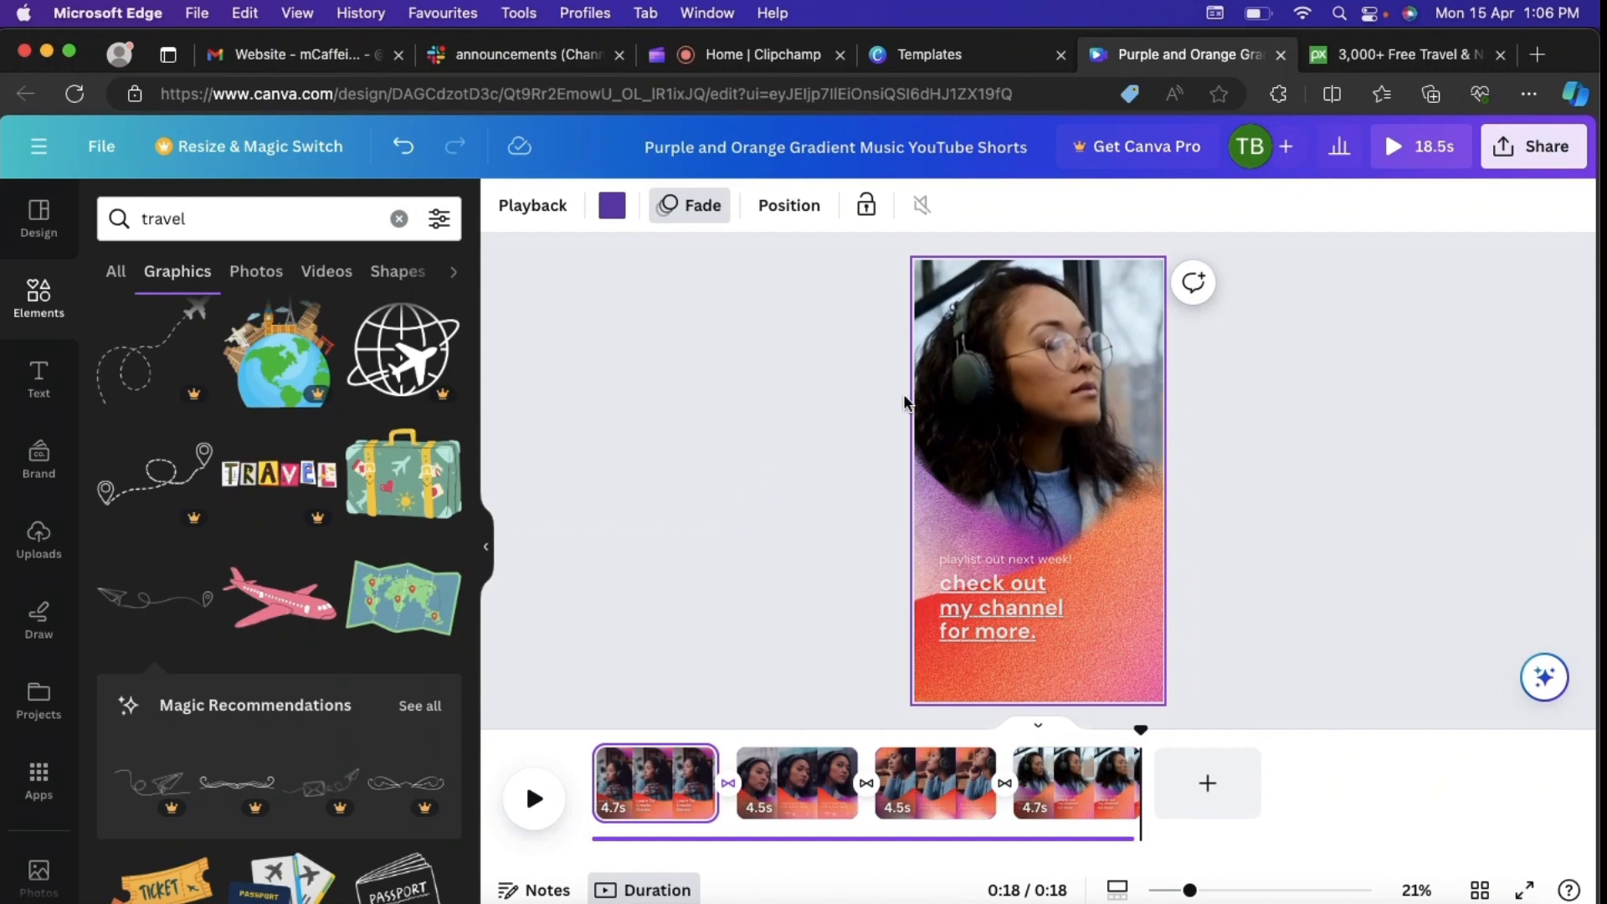
# Step: Download all four pages of the design as an MP4 video
pyautogui.click(1533, 146)
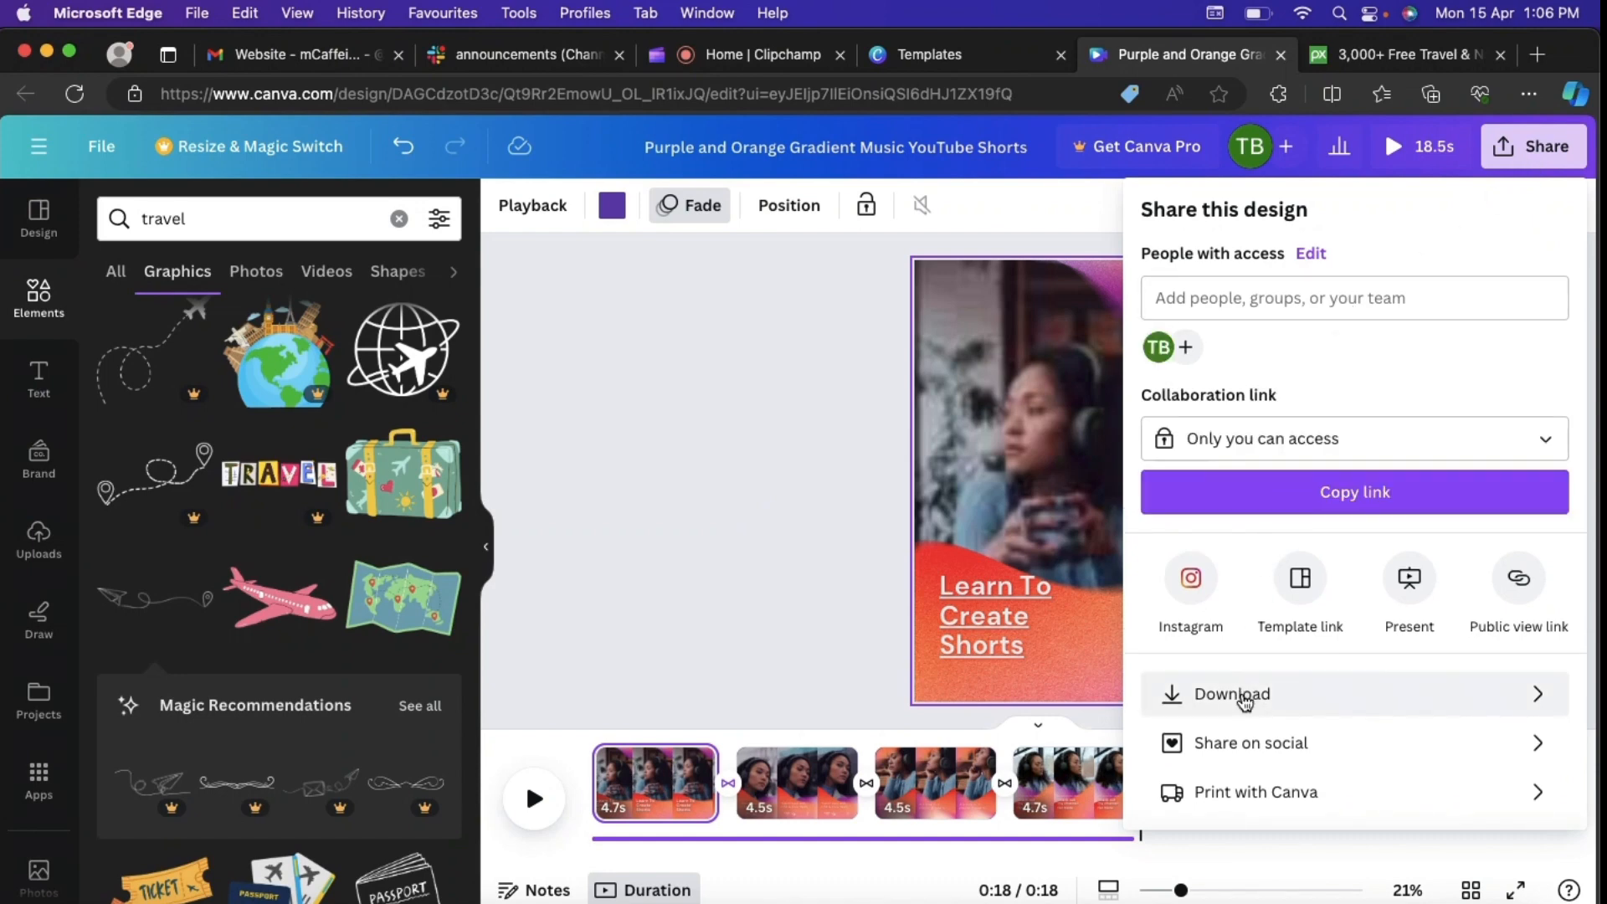
pyautogui.click(1205, 695)
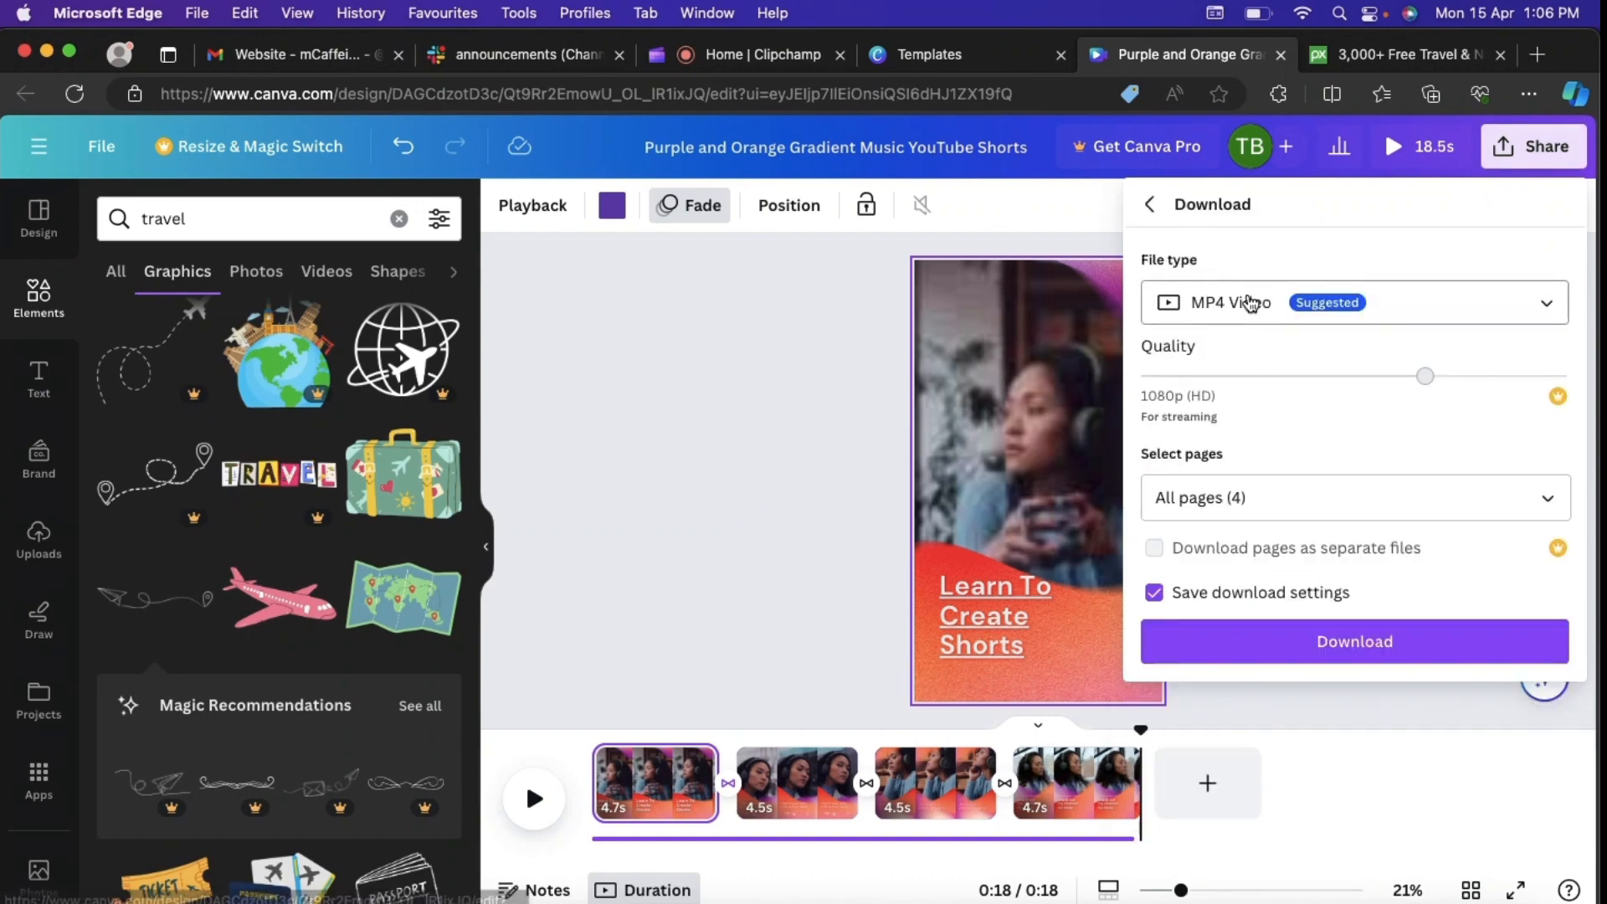
pyautogui.click(1322, 644)
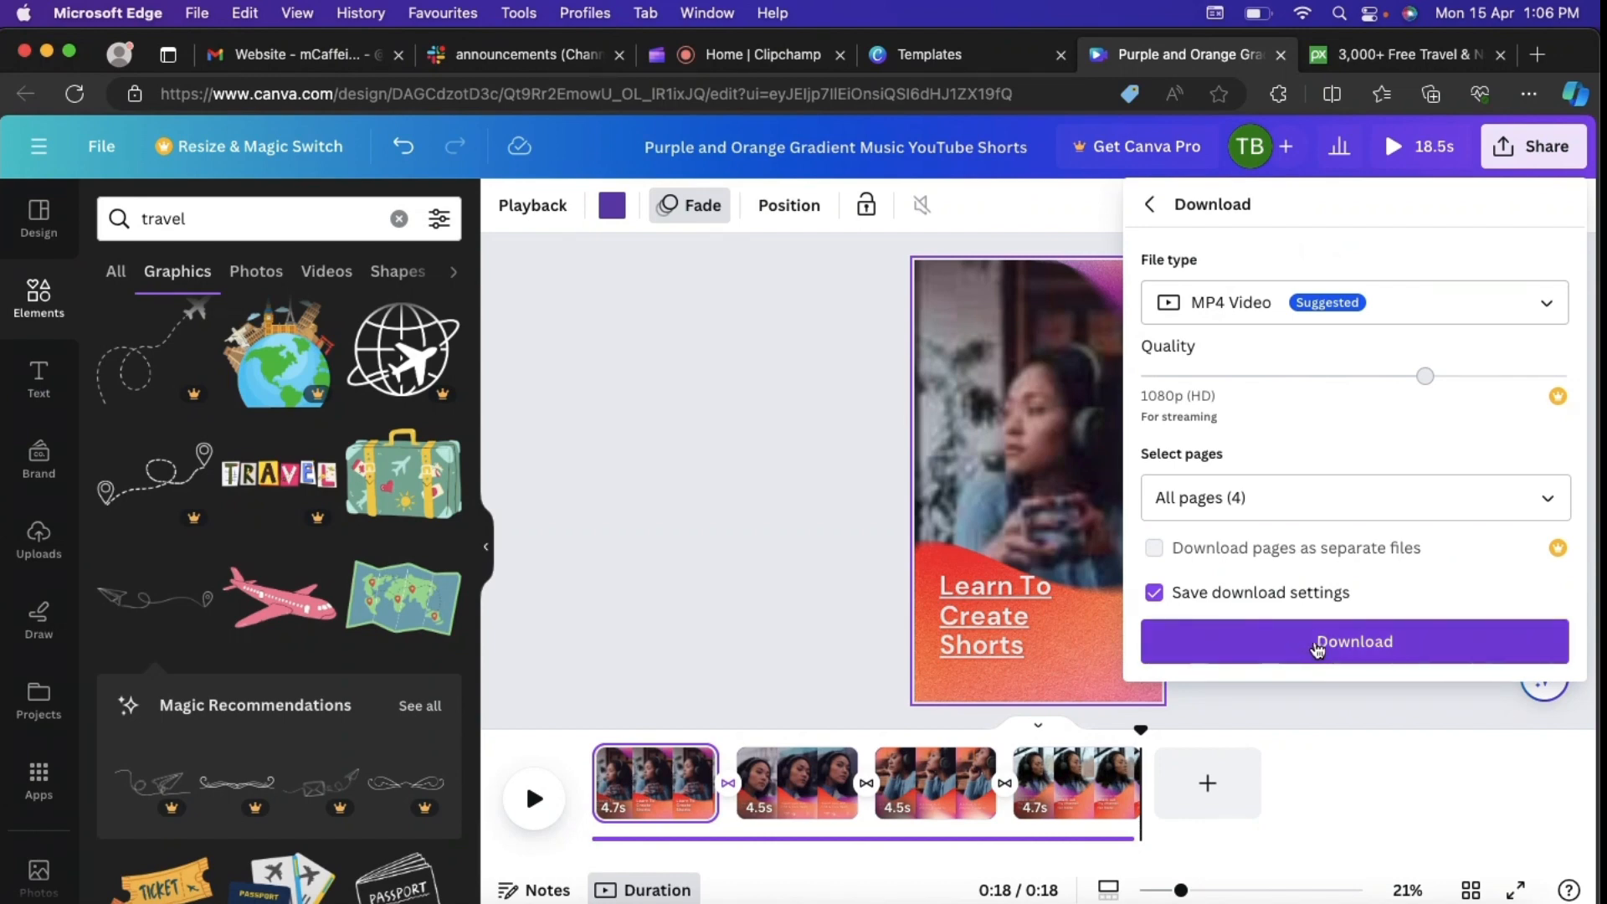